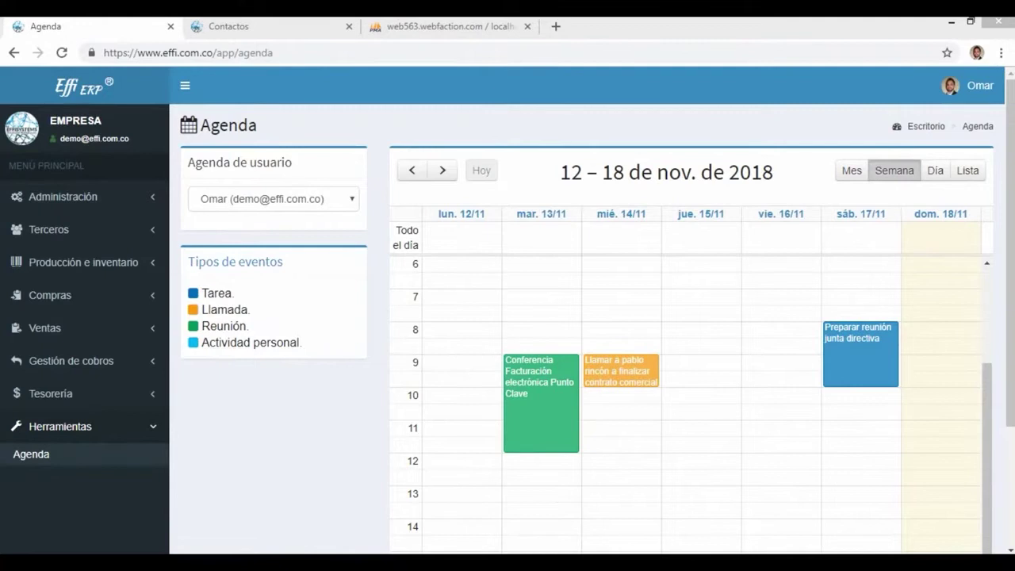
Step: Open the Contactos list under Terceros and start creating a new contact
click(78, 228)
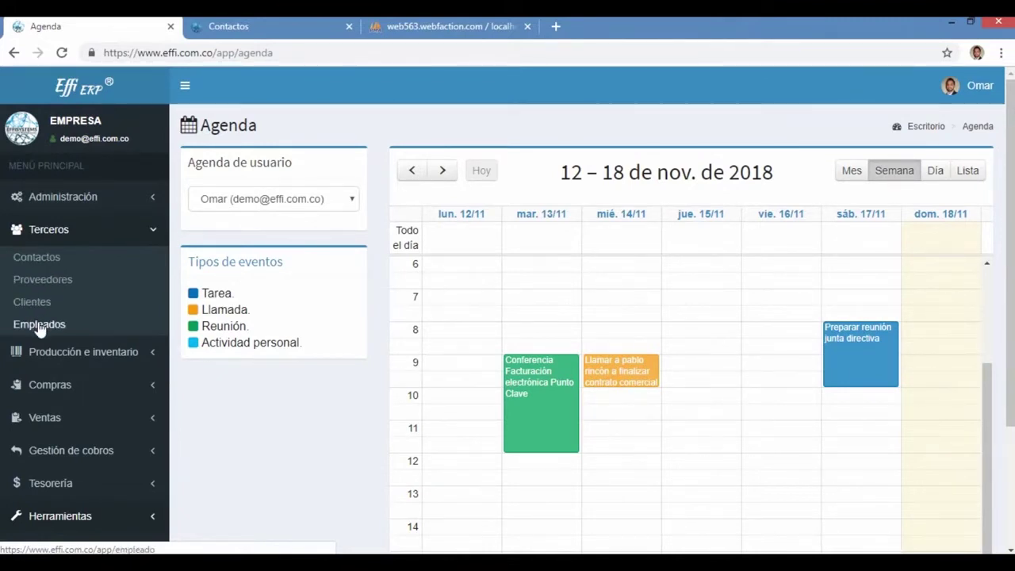
click(37, 261)
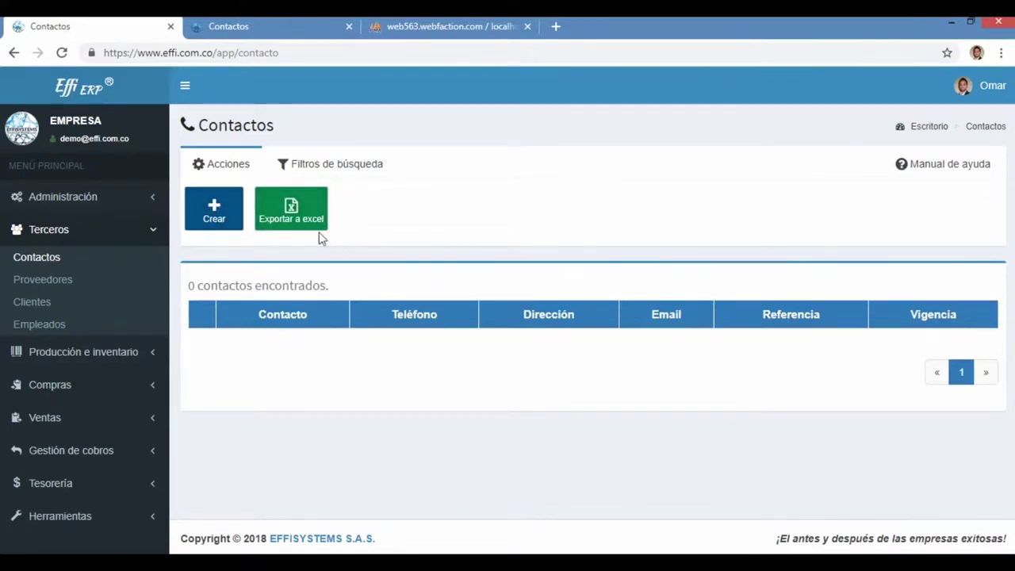
click(221, 223)
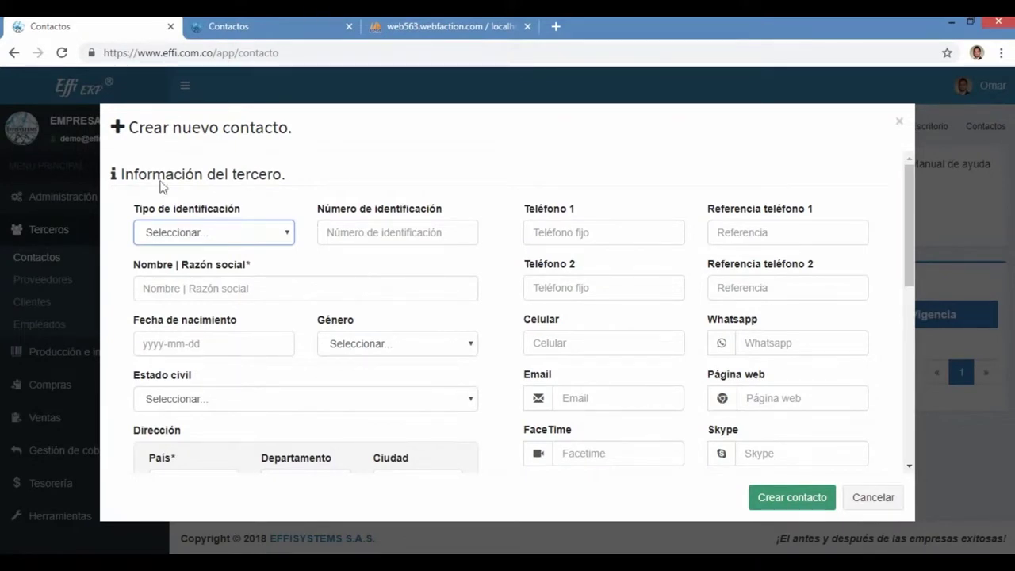
Step: Review the two sections of the new contact form, Información del tercero and Información del contacto
drag(287, 176, 118, 177)
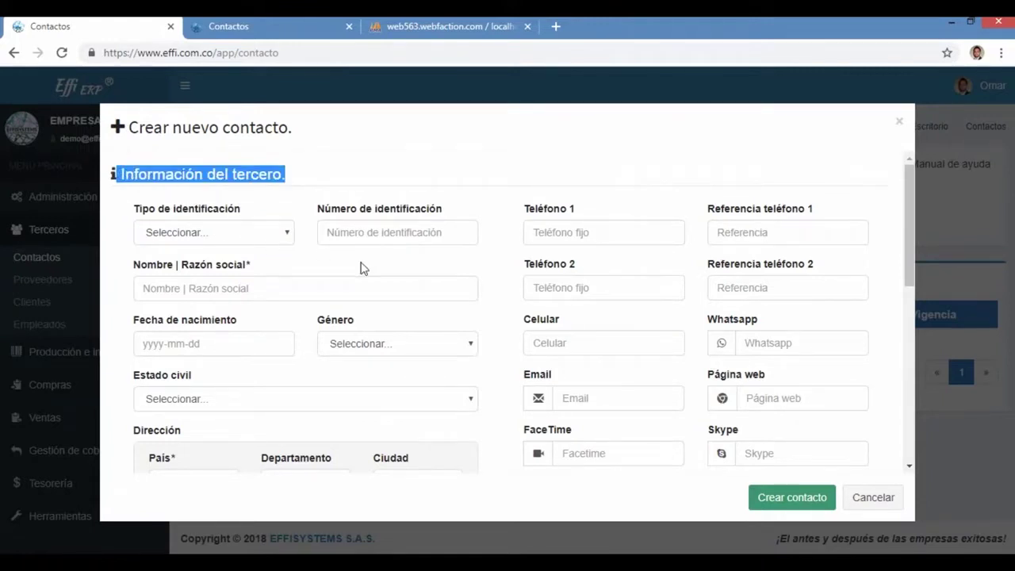
scroll(360, 267, down, 5)
drag(292, 227, 109, 235)
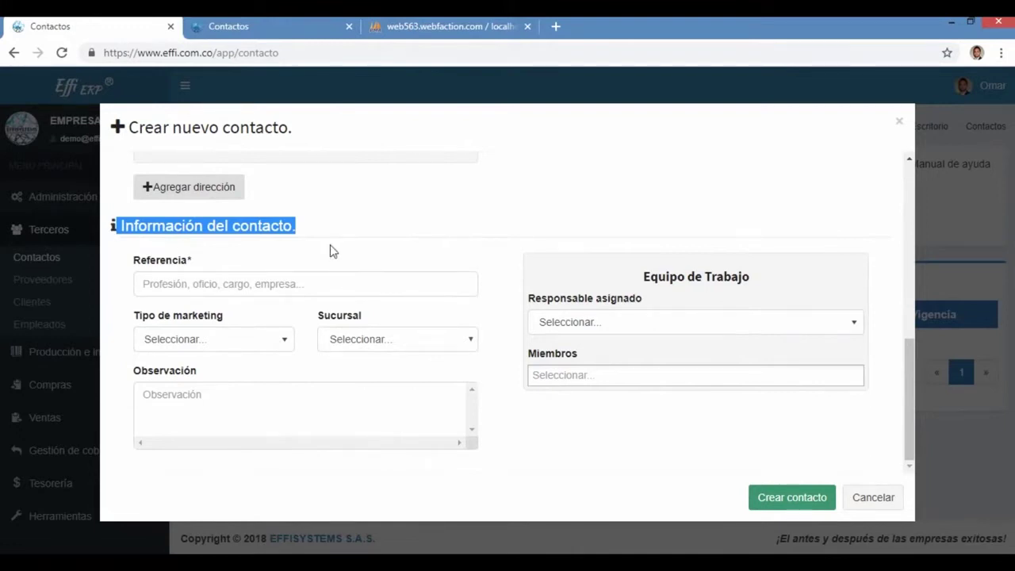
click(367, 235)
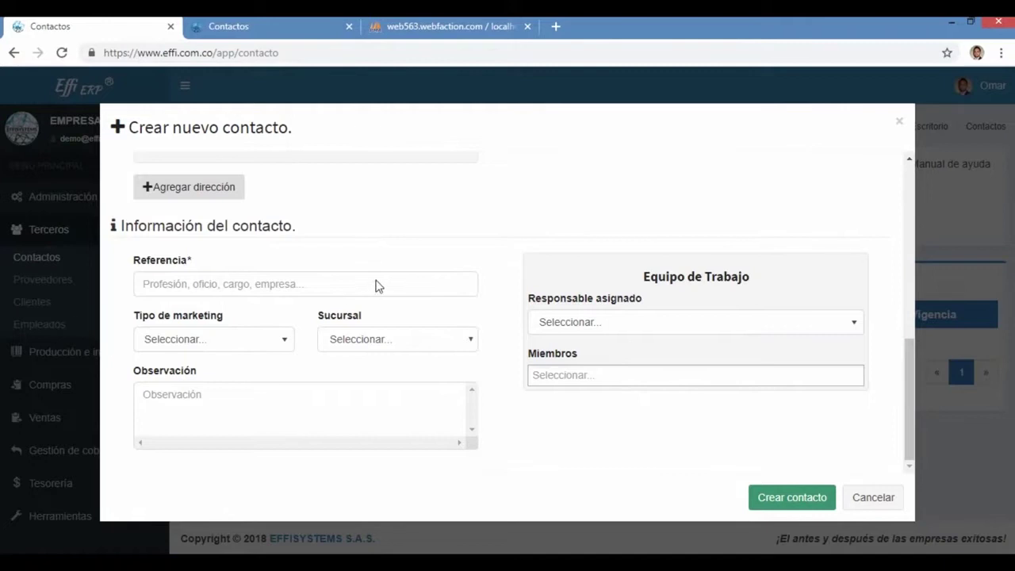
scroll(408, 285, up, 5)
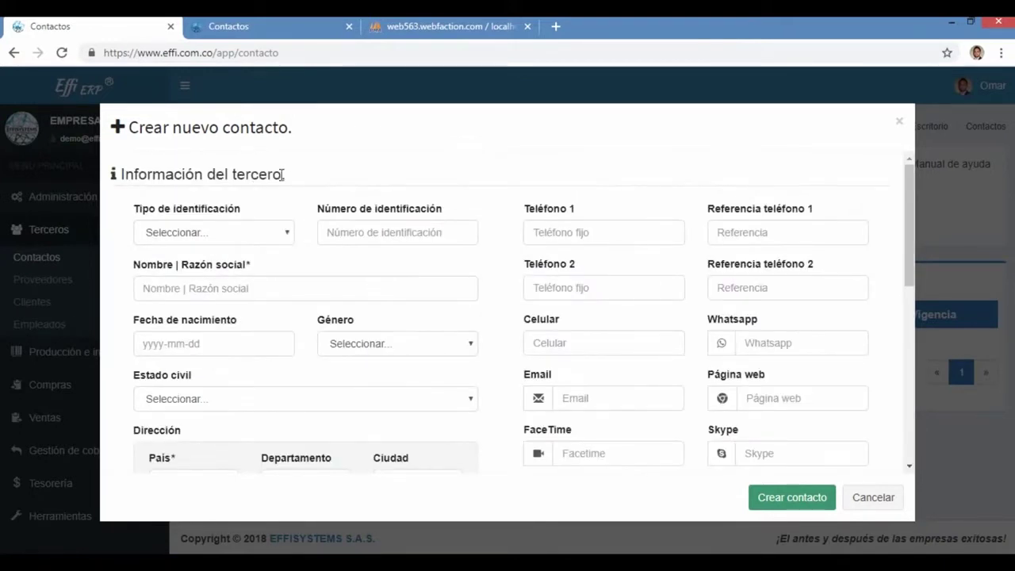
Step: Examine the third-party information fields, including name, identification number, phone, email, address and city
drag(290, 179, 115, 174)
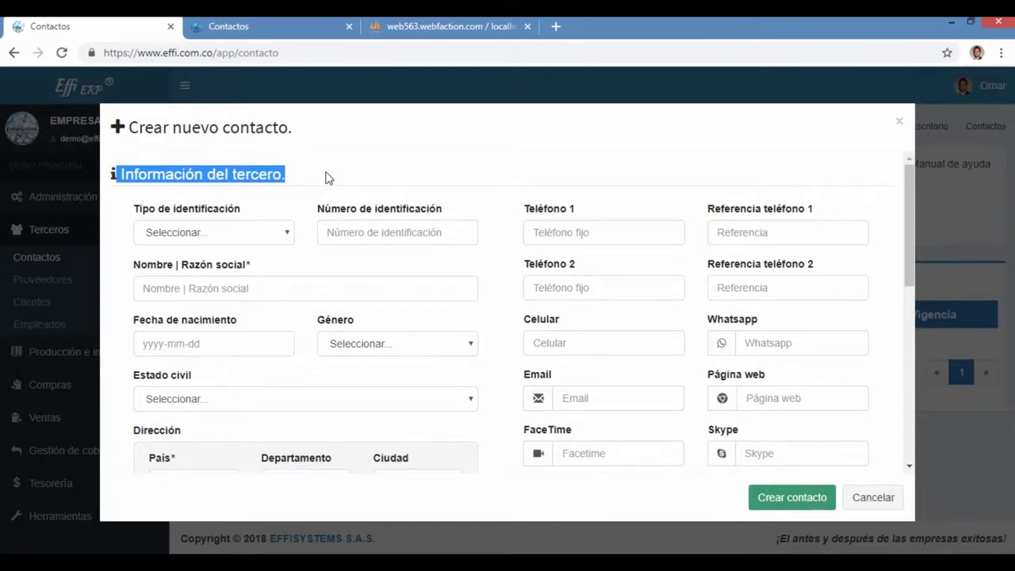
scroll(341, 200, down, 2)
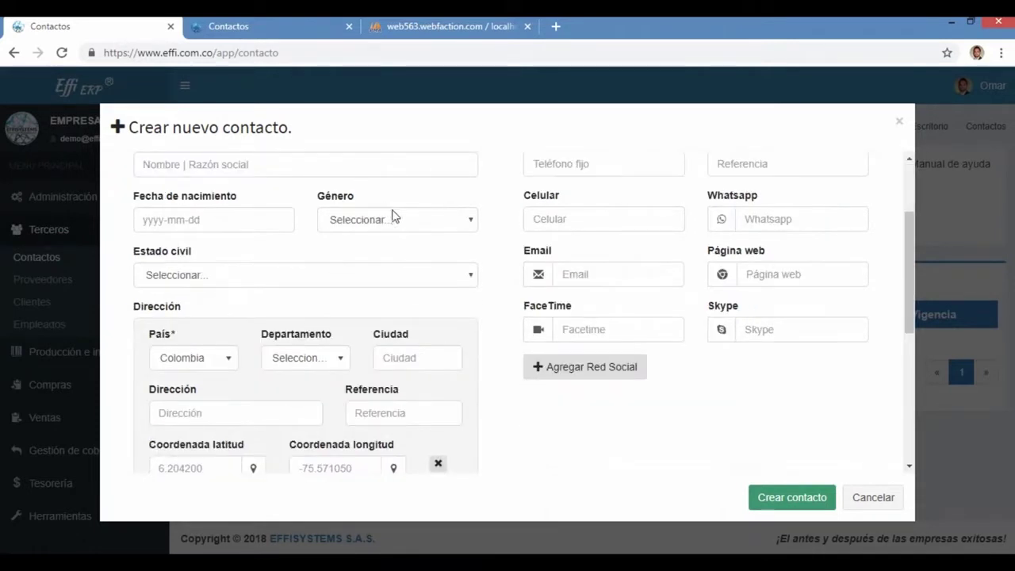
scroll(391, 216, up, 2)
click(394, 236)
click(255, 288)
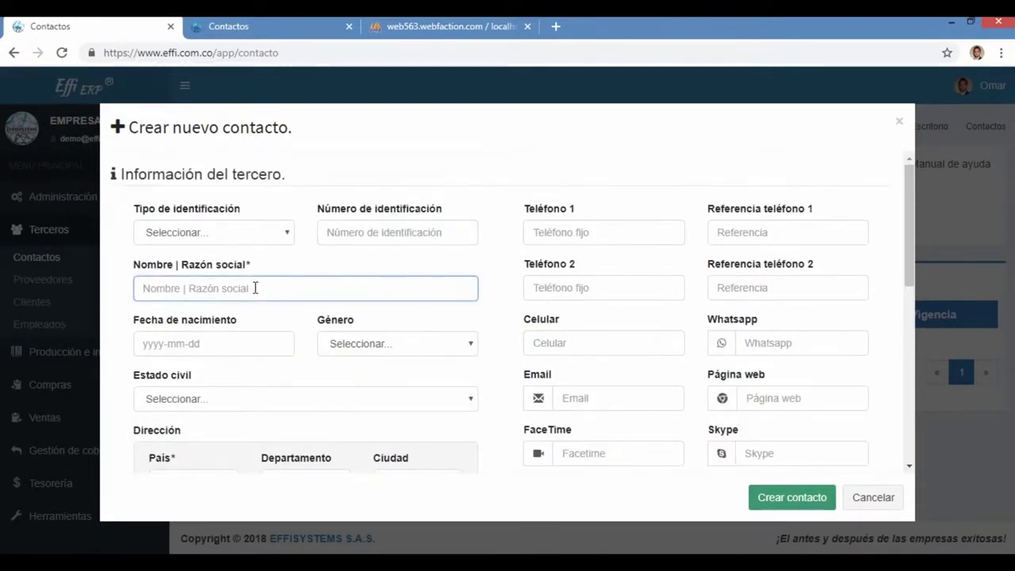
click(567, 287)
click(558, 234)
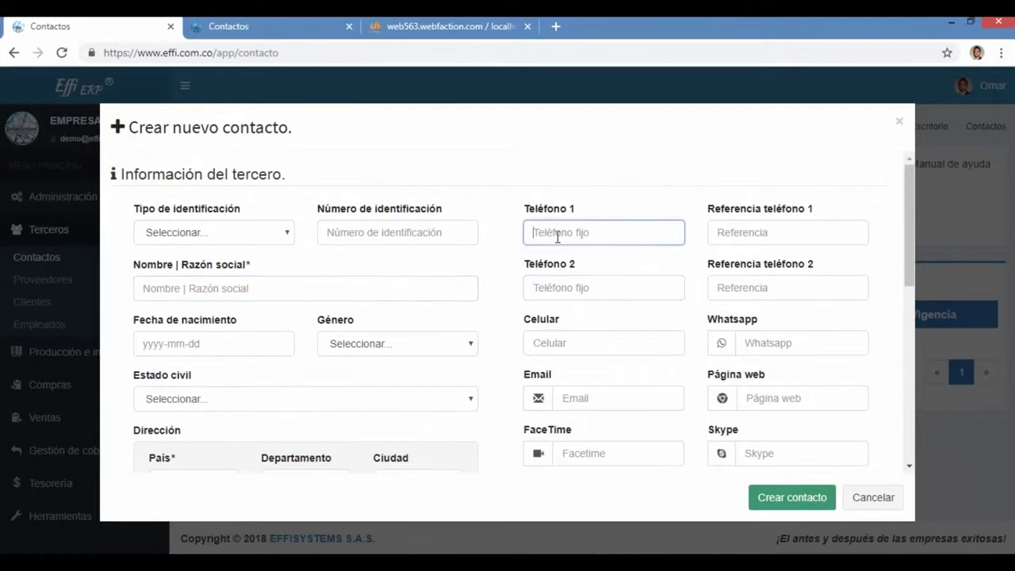
click(593, 396)
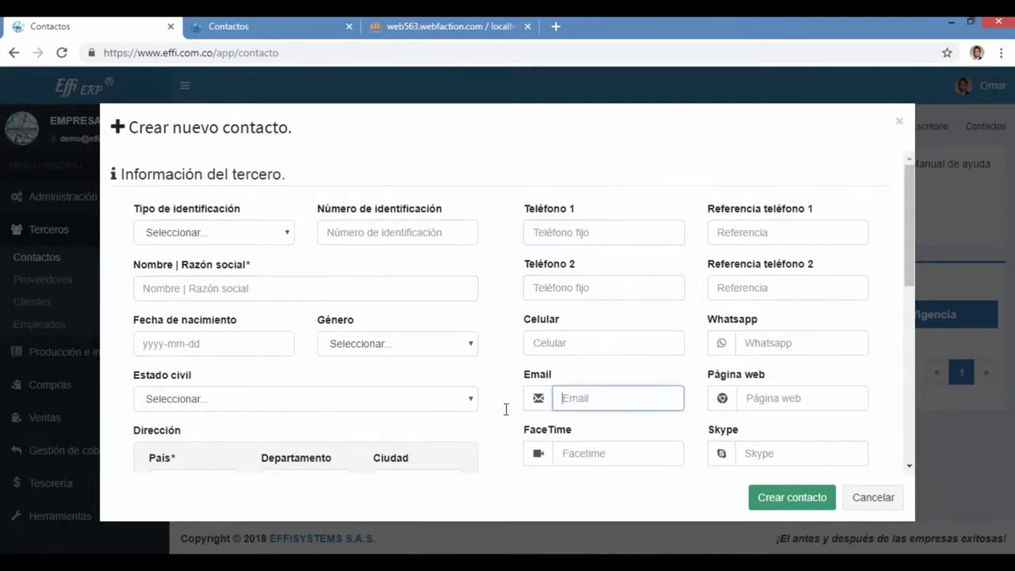
scroll(506, 409, down, 2)
click(253, 409)
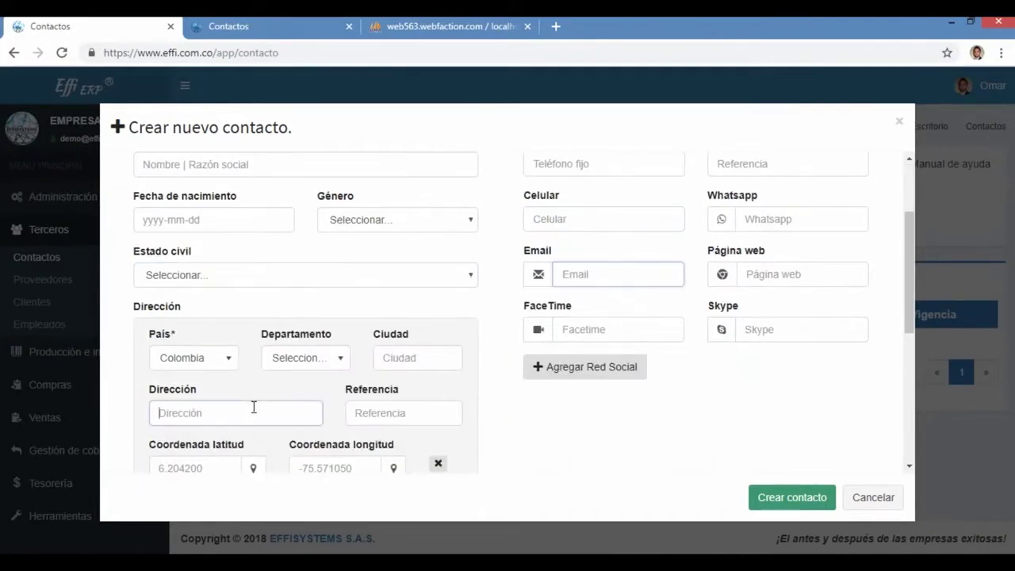
click(403, 349)
click(501, 409)
Step: Look over the Información del contacto section at the end of the form
scroll(500, 410, down, 4)
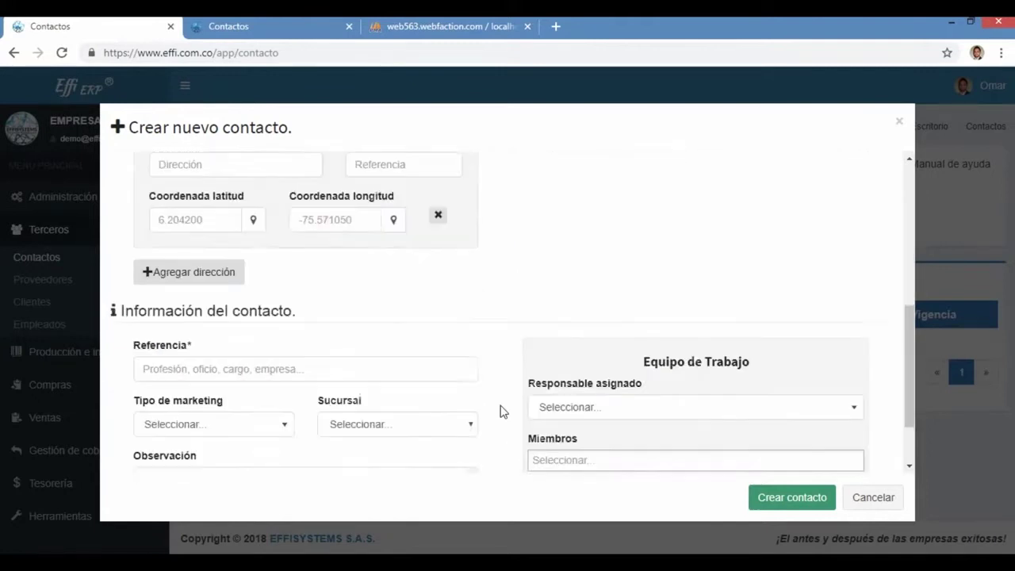
scroll(500, 411, down, 2)
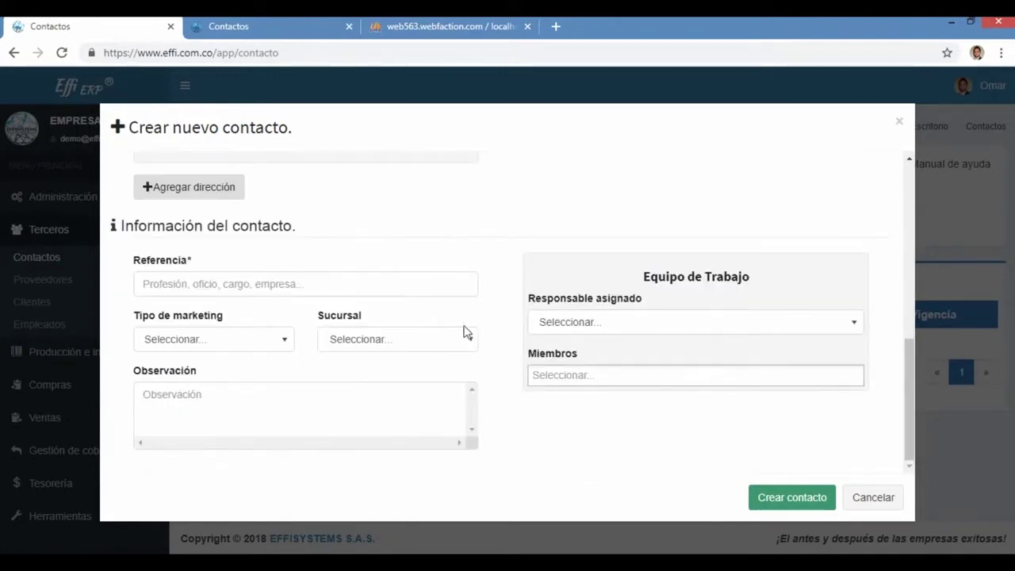
drag(307, 231, 121, 232)
click(264, 224)
double_click(264, 224)
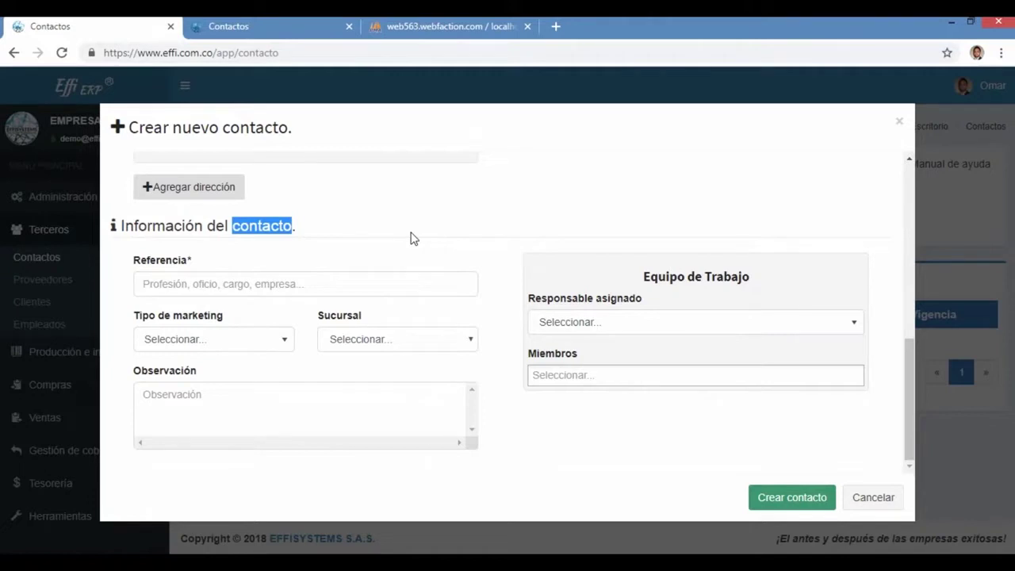
Step: Try a sample profession in the contact's Referencia field and clear it
click(349, 279)
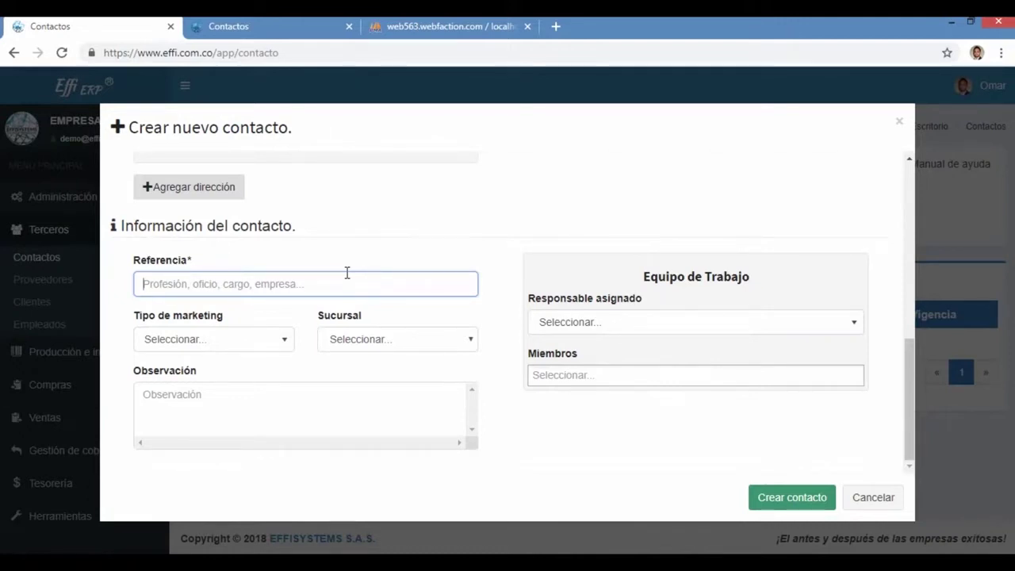
text(Aborag)
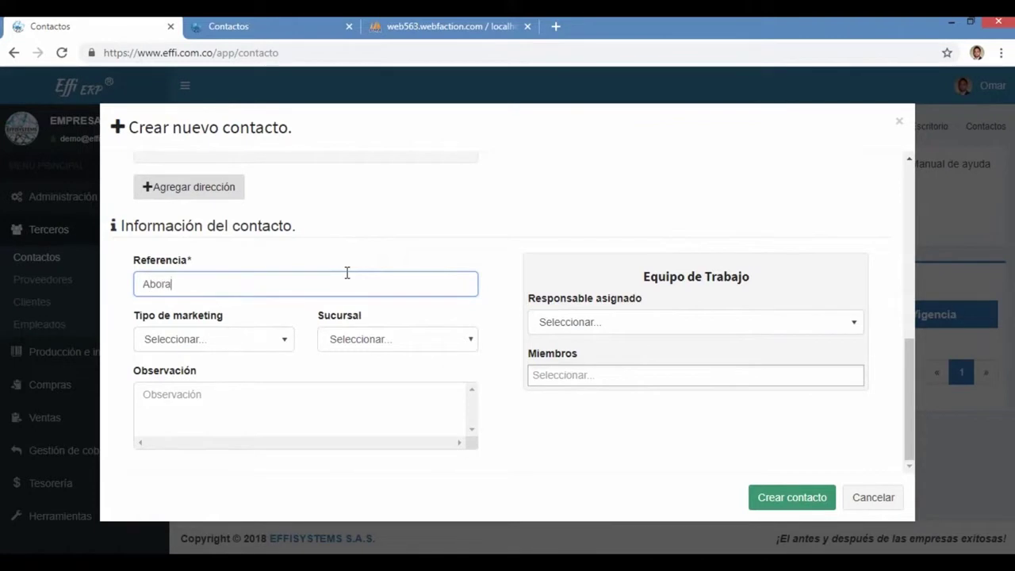
key(BackSpace)
key(BackSpace)
key(BackSpace)
text(gados...)
key(ctrl+a)
key(BackSpace)
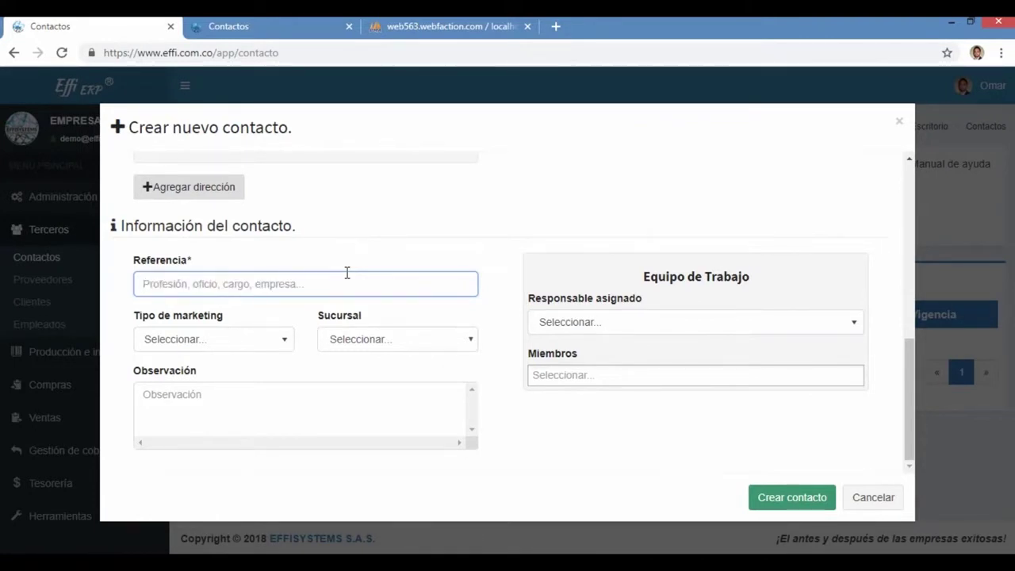
Step: Examine the options offered for Tipo de marketing and Sucursal without choosing any
click(252, 346)
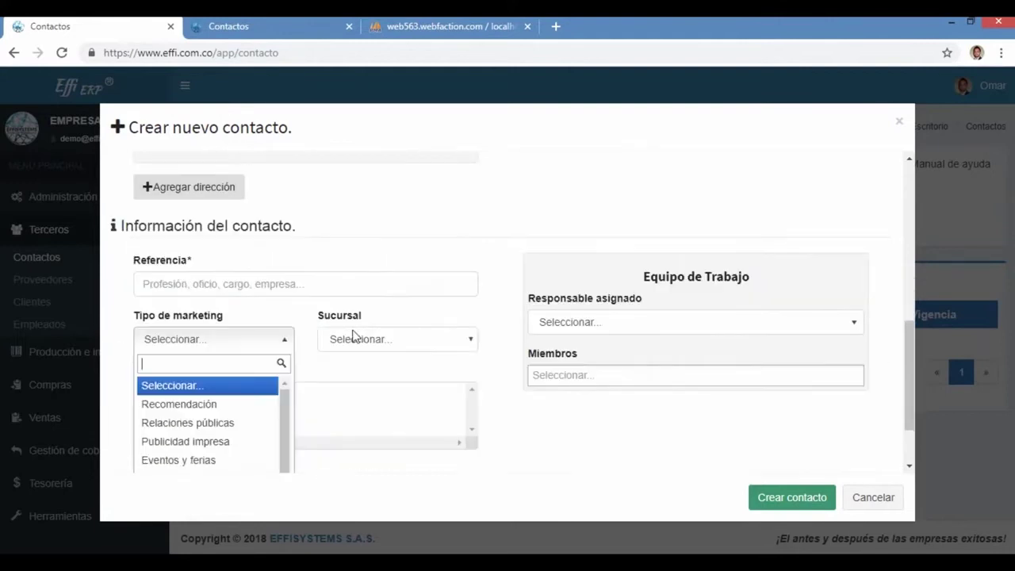
scroll(354, 337, down, 1)
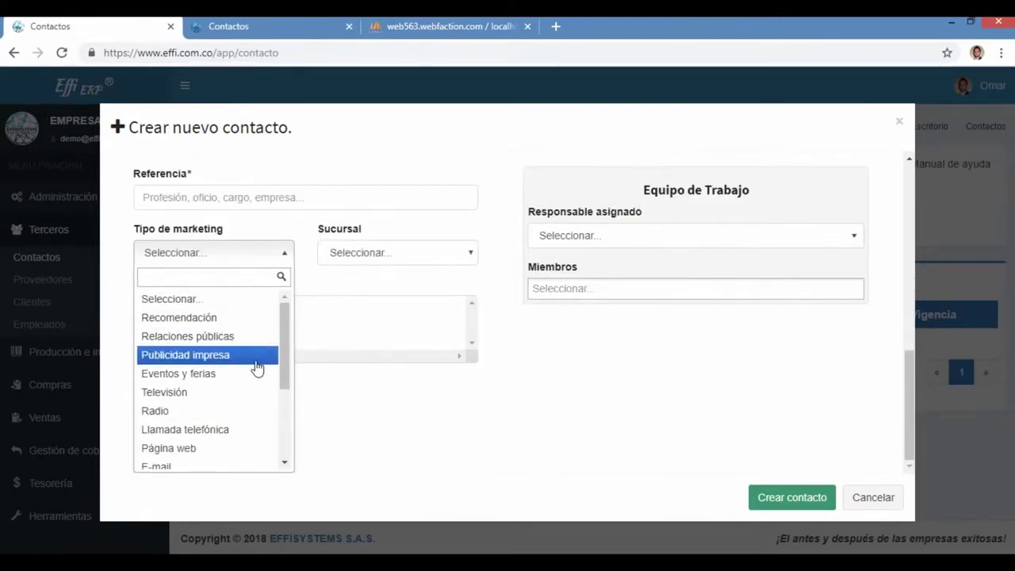
drag(284, 369, 280, 337)
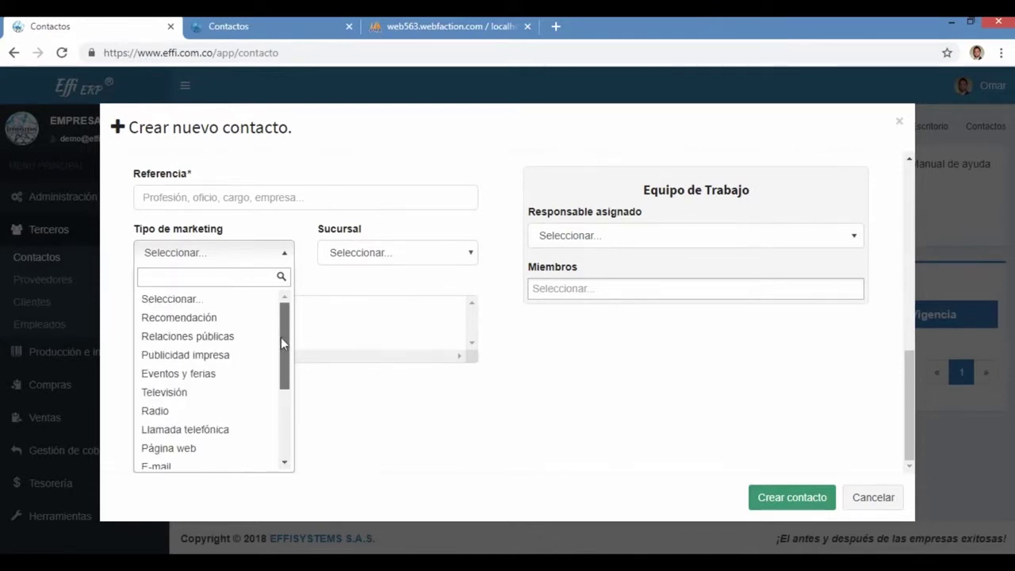
click(355, 290)
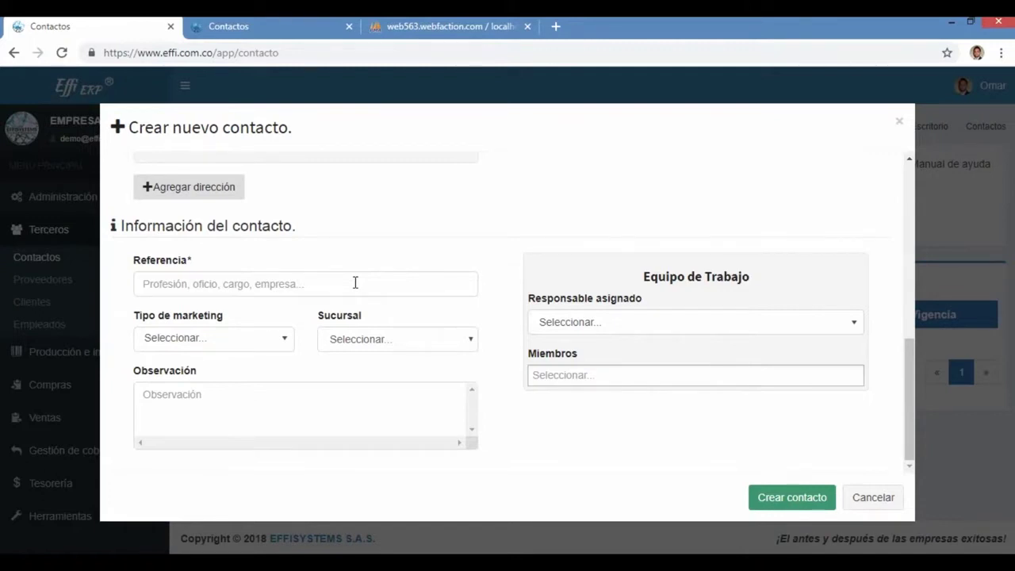
click(363, 343)
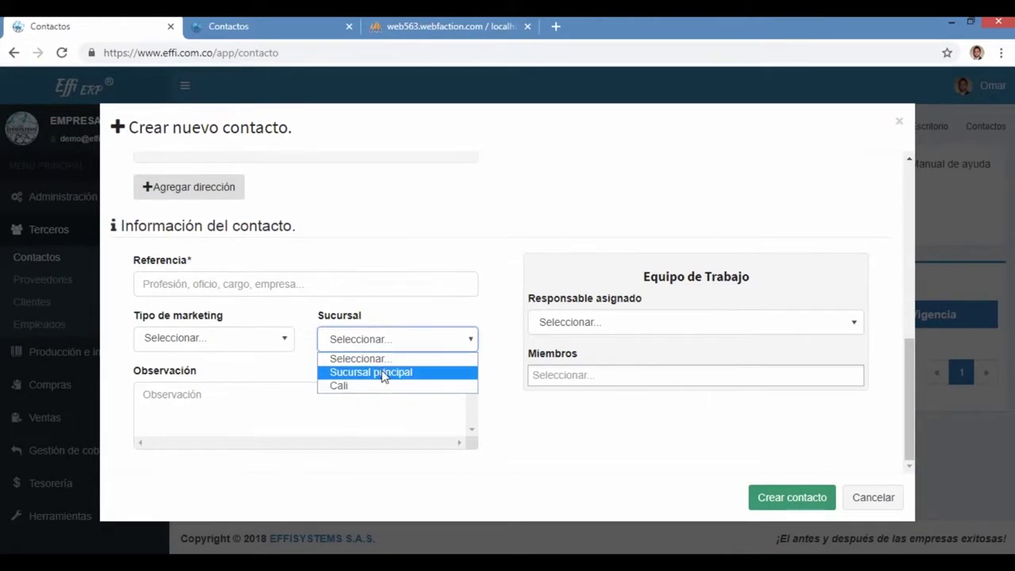
click(373, 328)
click(369, 334)
click(370, 314)
drag(365, 316, 332, 319)
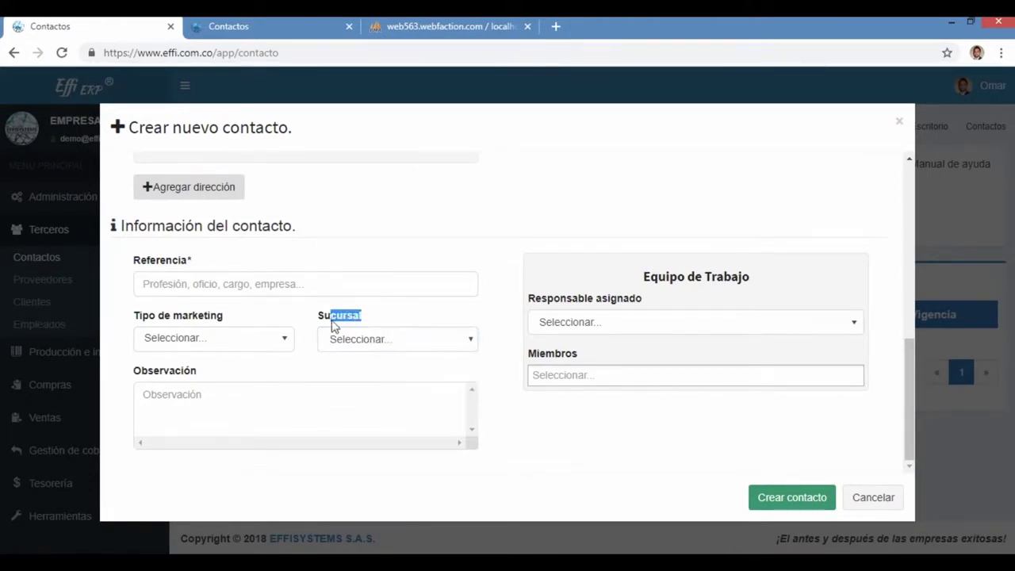
click(305, 309)
Step: Check the Observación field and the users available for Responsable asignado and Miembros in the work team
click(193, 420)
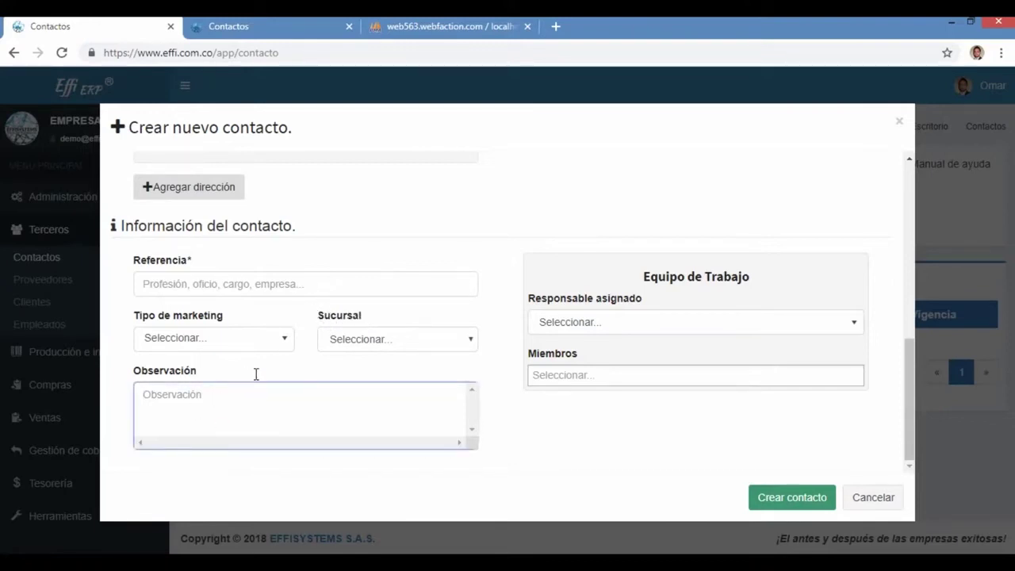
drag(527, 298, 652, 297)
triple_click(642, 277)
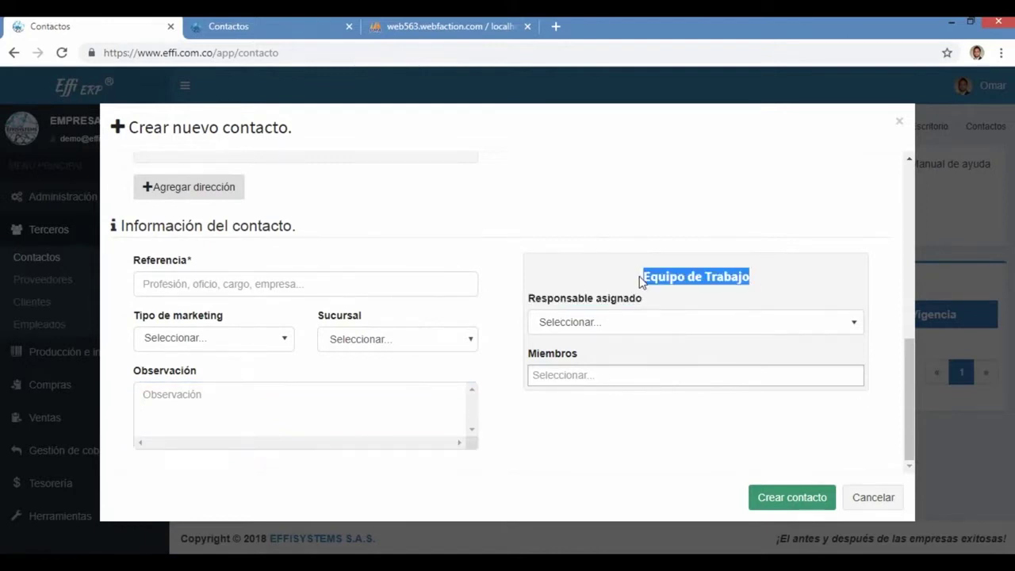
click(586, 288)
click(574, 321)
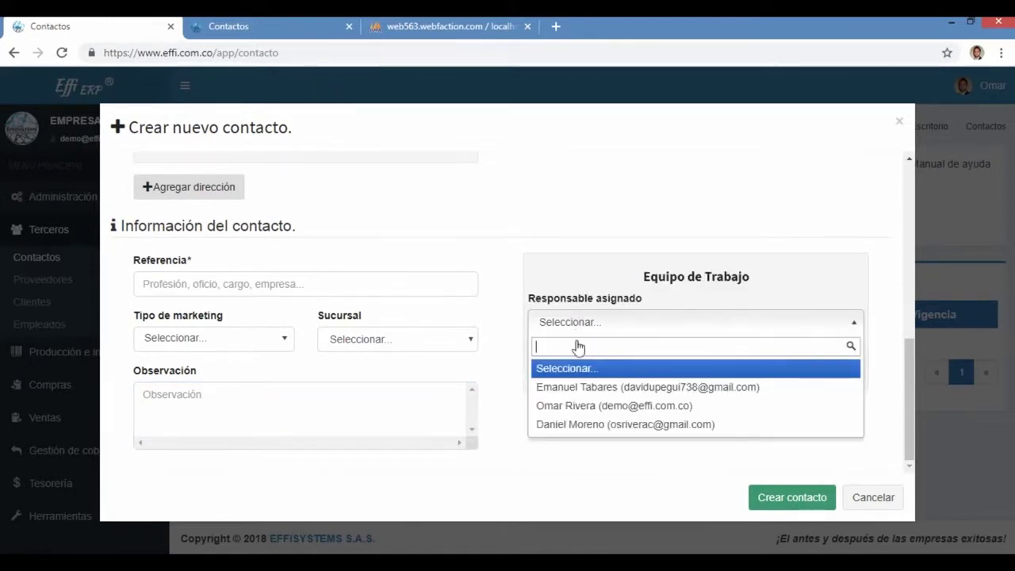
click(561, 374)
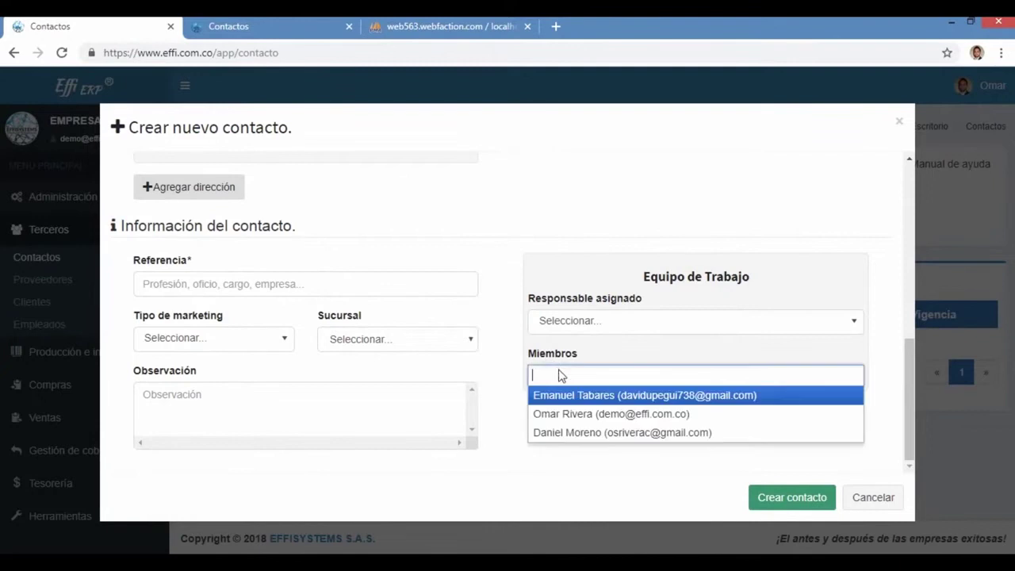
click(502, 319)
Step: Set the first listed user as Responsable asignado and add all three listed users as Miembros of the work team
click(576, 321)
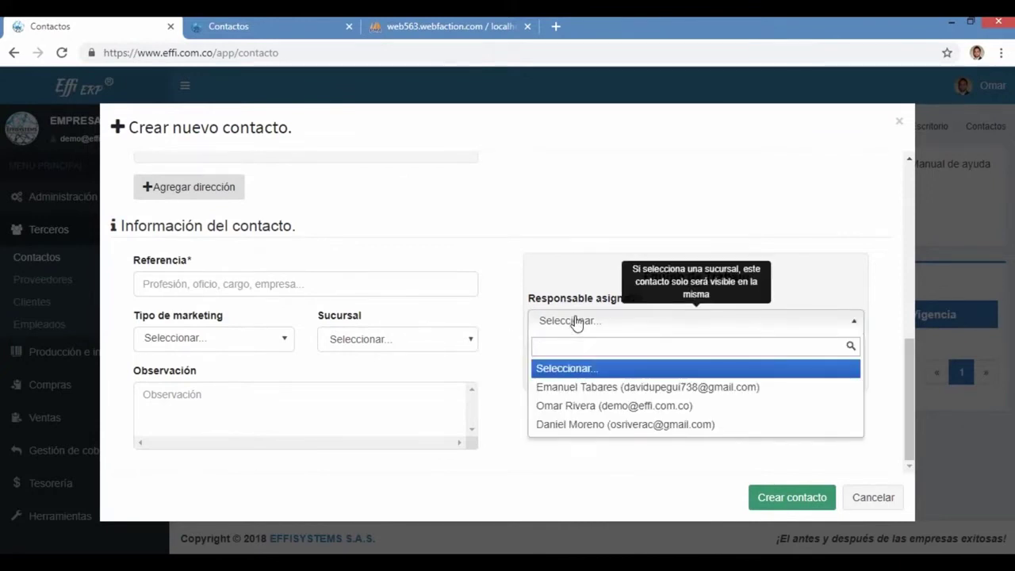
click(585, 388)
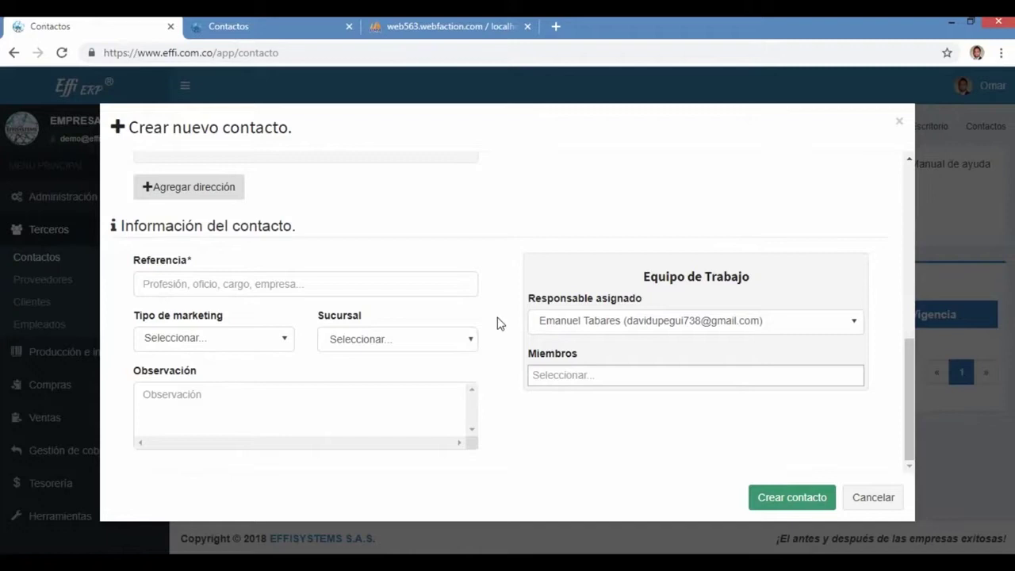
click(562, 378)
click(571, 401)
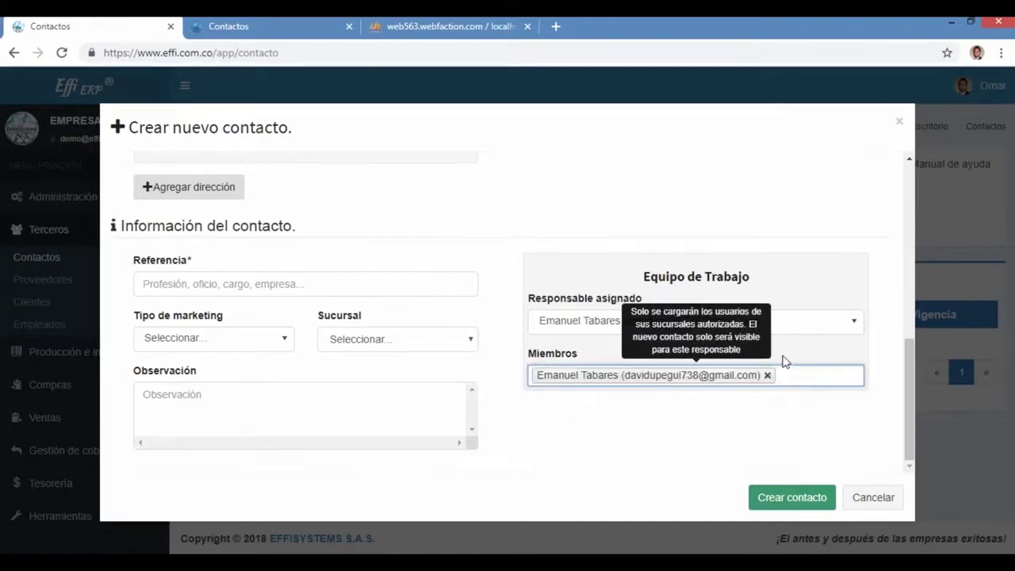
click(802, 373)
click(673, 434)
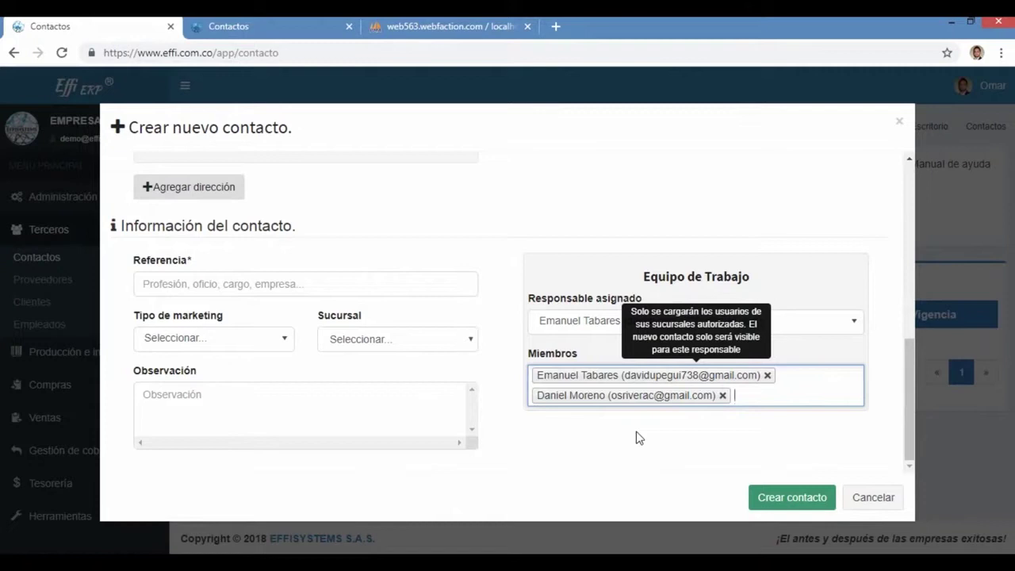
click(735, 395)
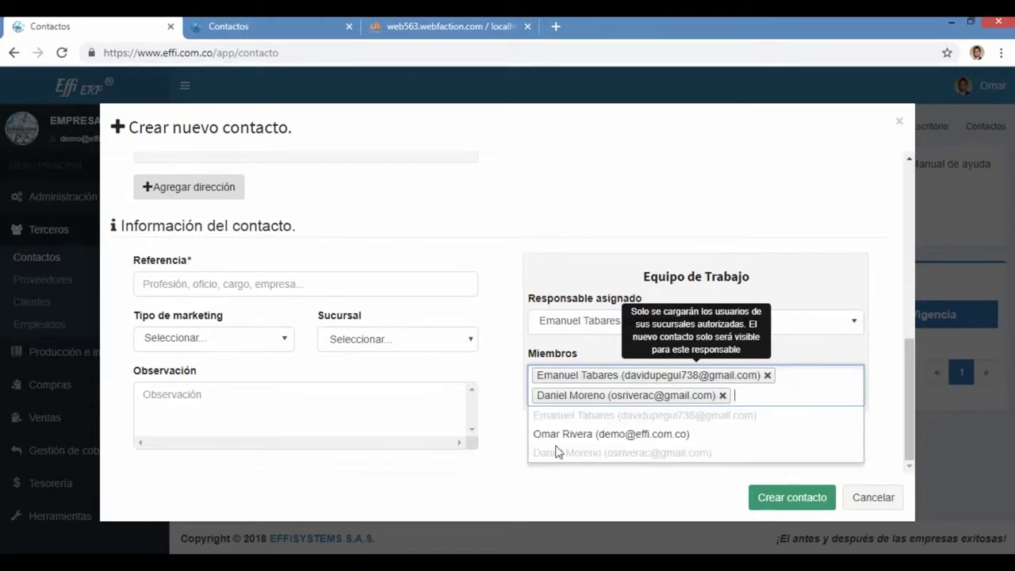
click(581, 436)
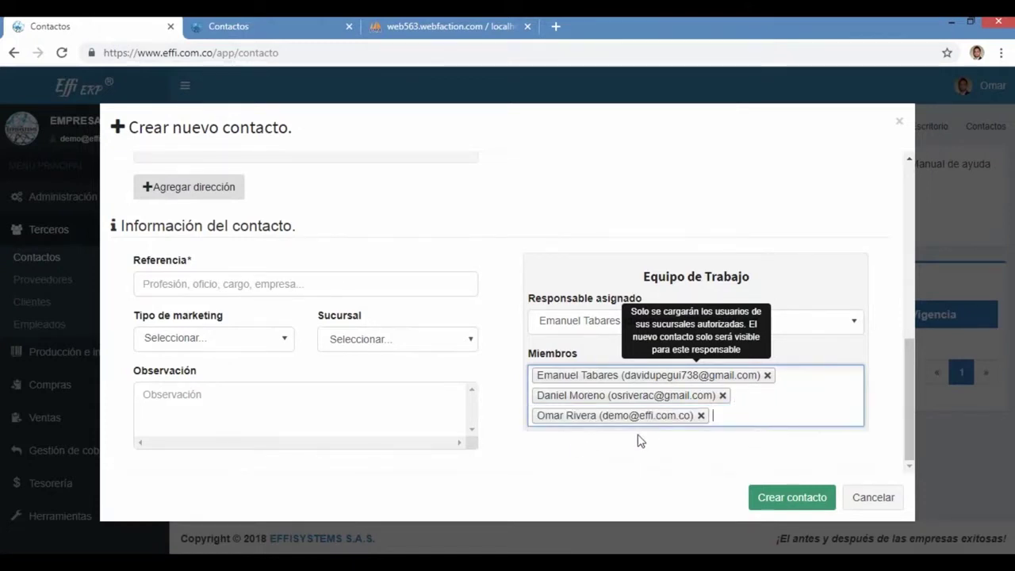
Step: Remove all three users from Miembros and reset Responsable asignado to Seleccionar
click(701, 415)
click(722, 395)
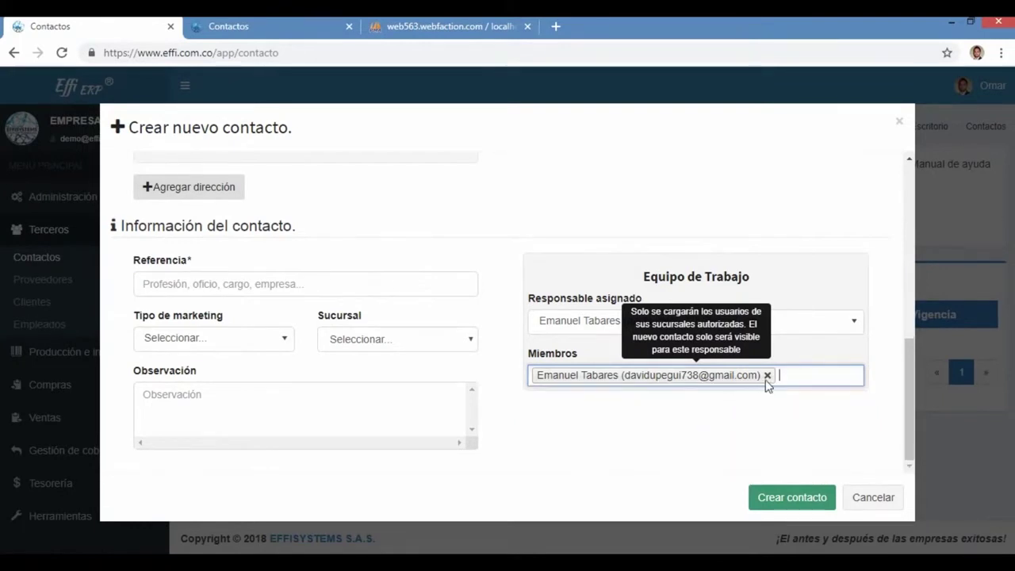
click(766, 375)
click(792, 326)
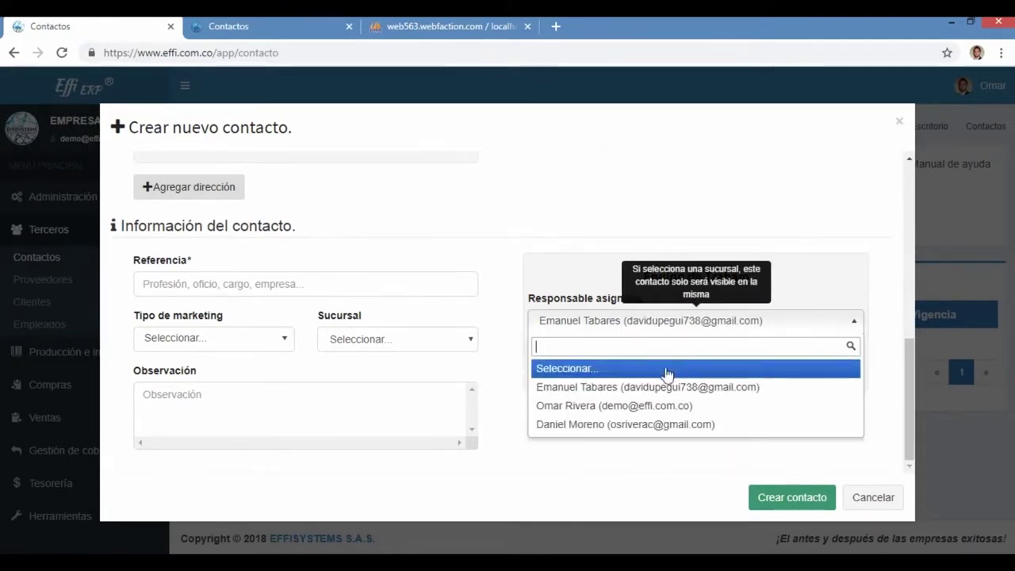
click(732, 368)
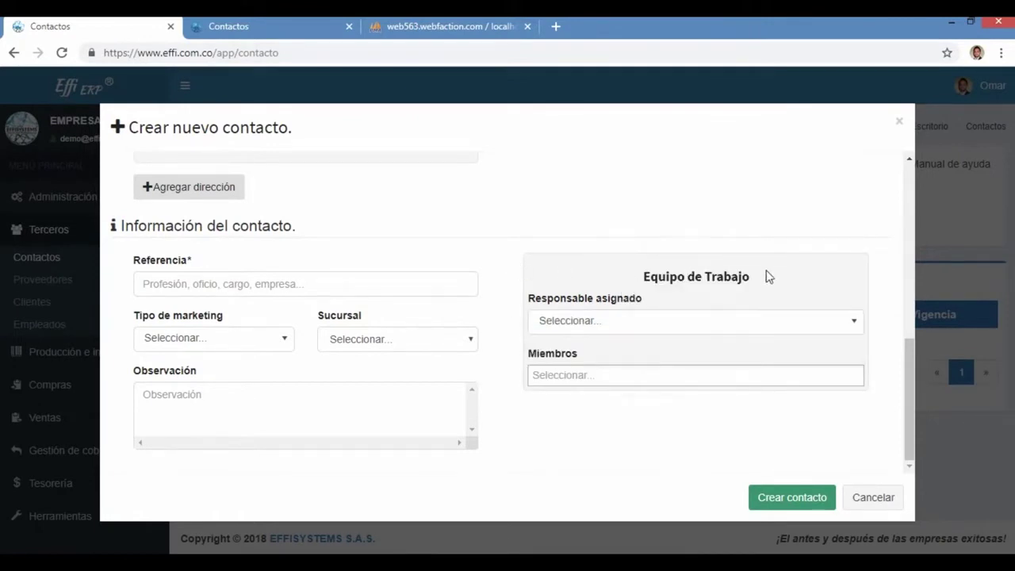
Step: Review the Equipo de Trabajo section and the Información del tercero heading of the new contact form
triple_click(642, 301)
triple_click(645, 287)
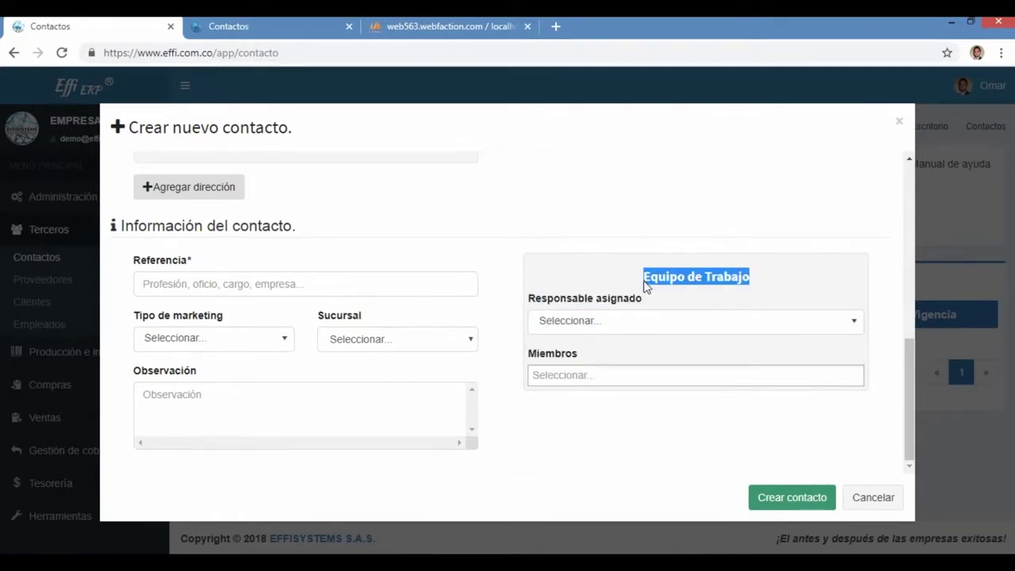
click(632, 283)
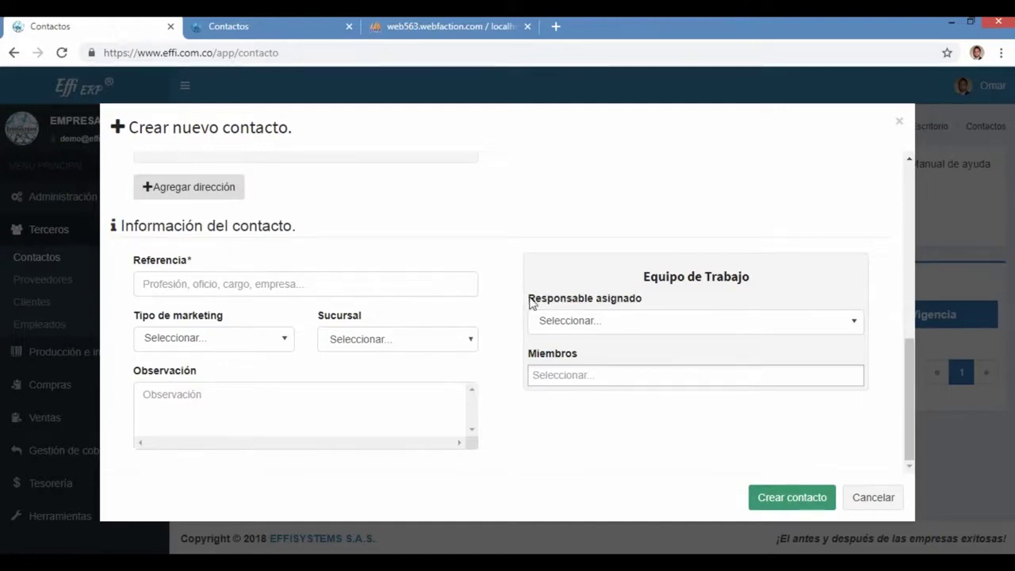
scroll(530, 301, up, 3)
scroll(536, 309, down, 3)
triple_click(636, 288)
click(537, 237)
scroll(531, 254, up, 3)
scroll(530, 256, up, 5)
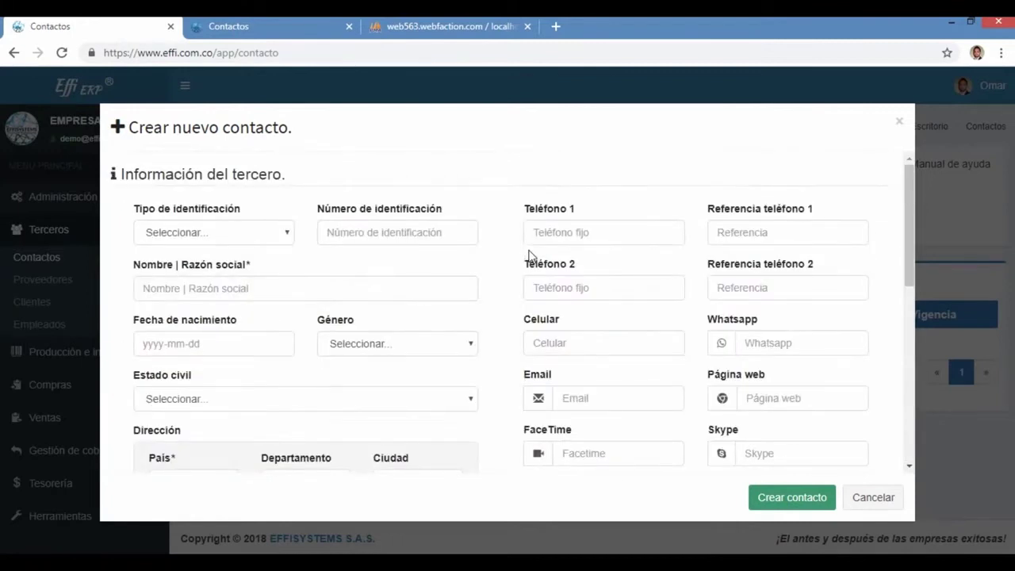
drag(286, 174, 115, 176)
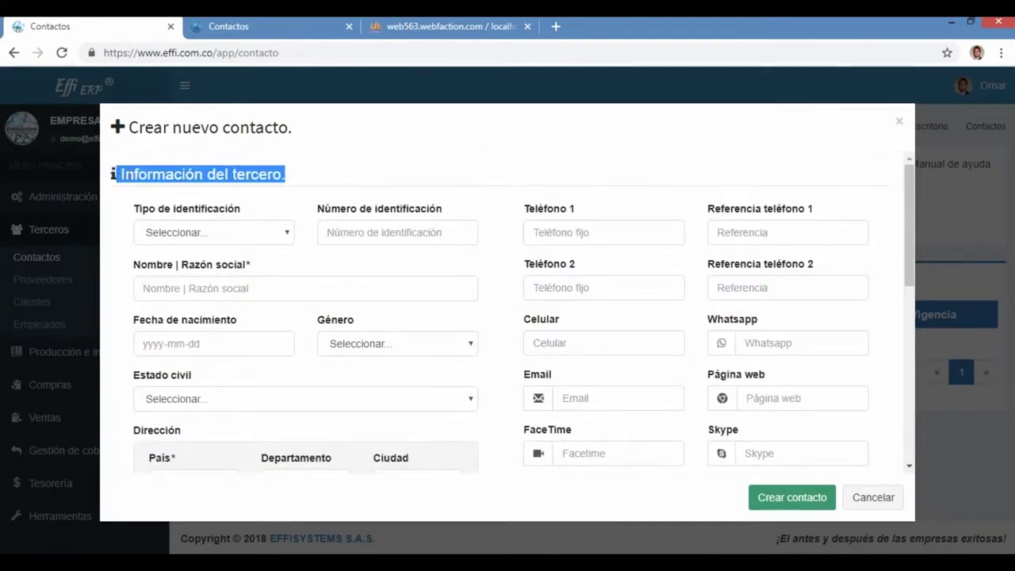
click(333, 152)
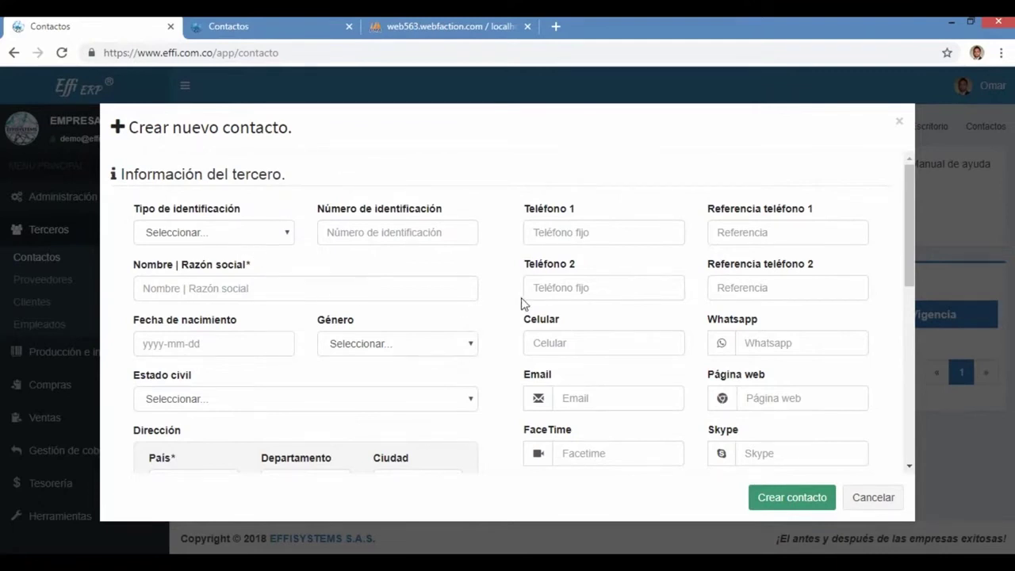
Step: Review the required Nombre | Razón social field and the Tipo de identificación and Número de identificación fields
scroll(498, 307, down, 3)
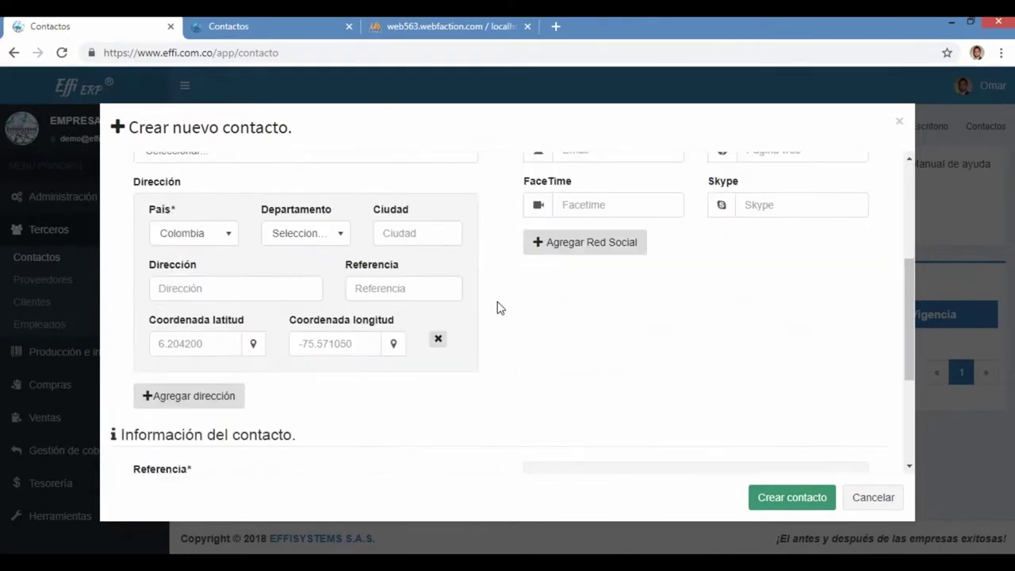
scroll(498, 308, up, 3)
drag(252, 263, 245, 261)
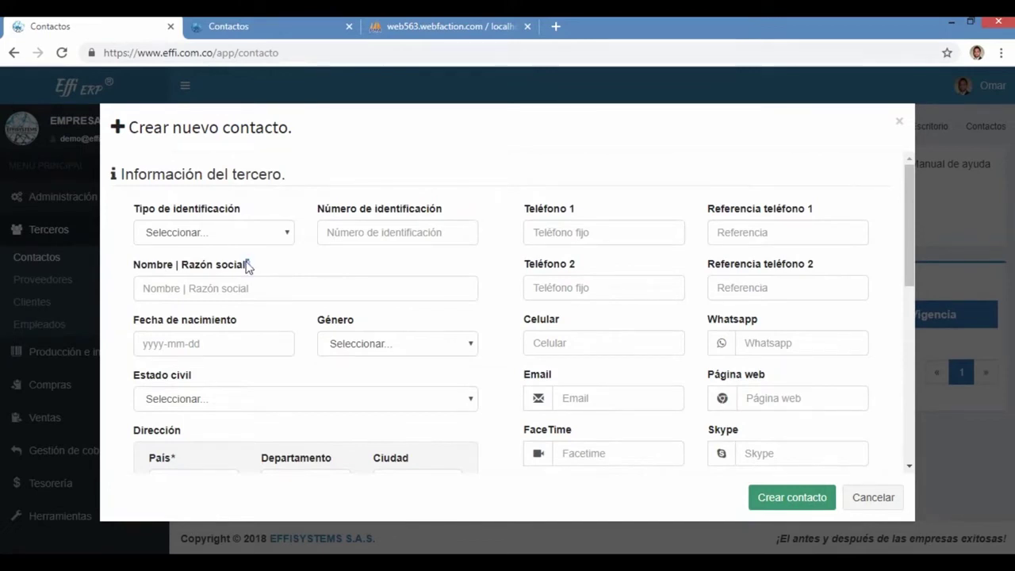
double_click(249, 140)
click(251, 143)
drag(244, 211, 178, 220)
drag(445, 201, 339, 211)
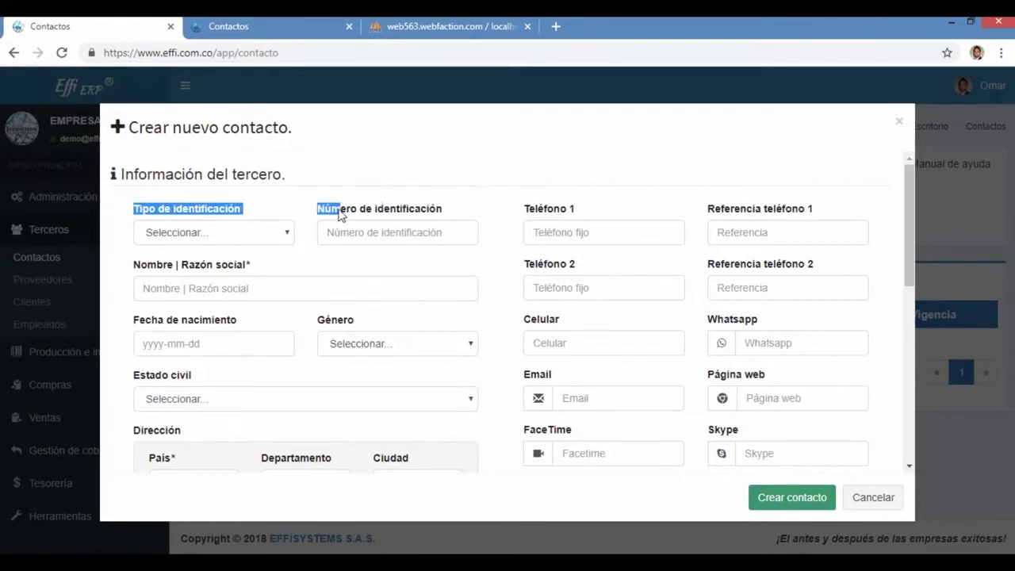
click(448, 199)
drag(448, 203, 452, 215)
click(454, 216)
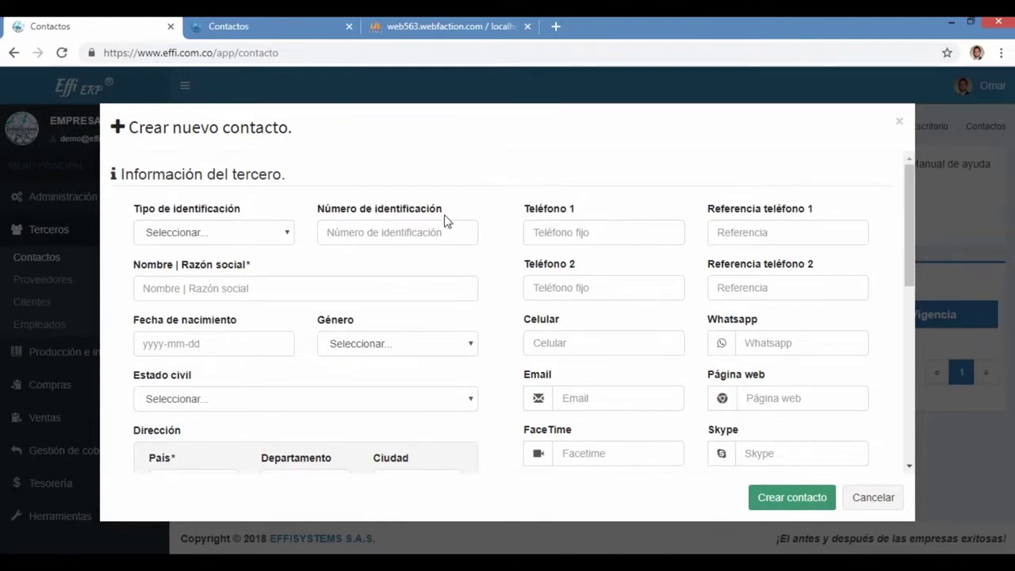
Step: Examine the third party's phone and Email fields and the required Referencia field in the contact information
double_click(248, 180)
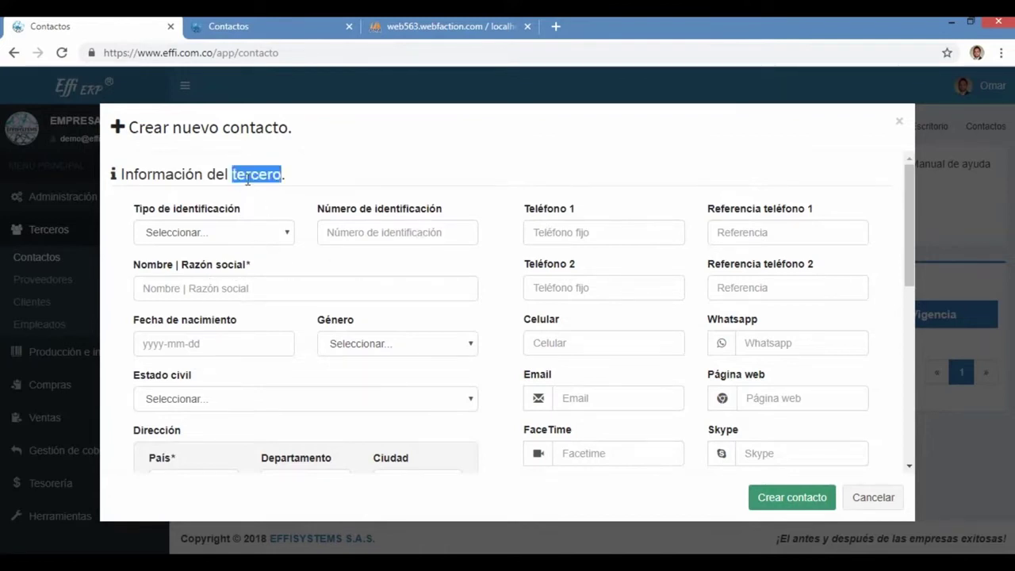
click(269, 264)
drag(913, 250, 887, 244)
click(585, 232)
click(593, 396)
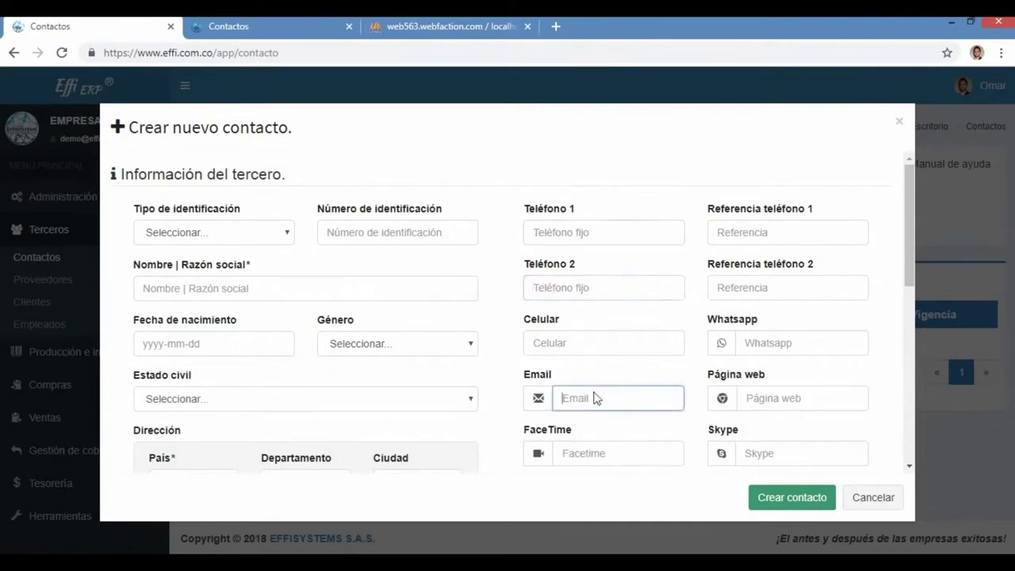
drag(908, 251, 874, 410)
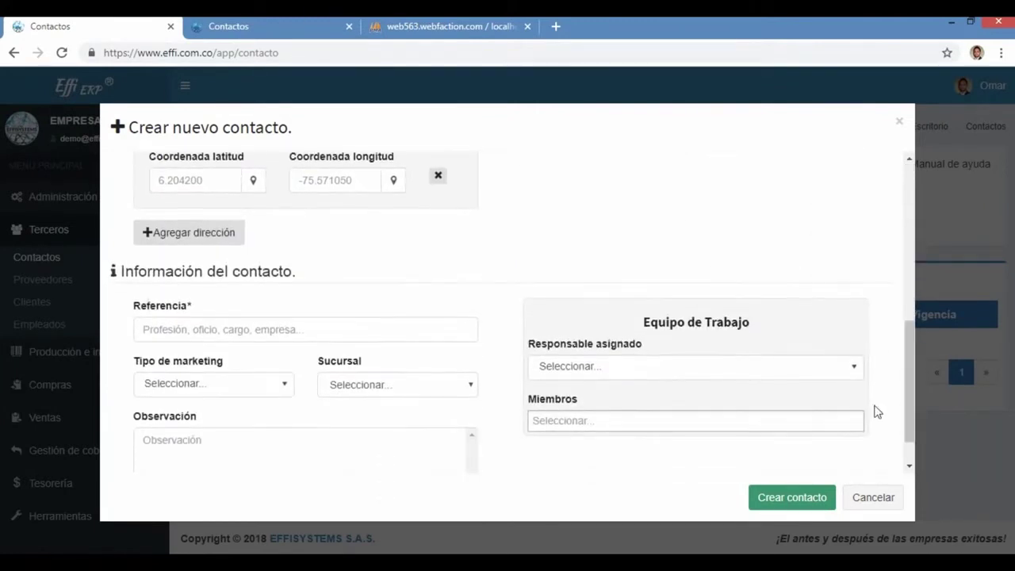
drag(193, 308, 128, 309)
click(178, 328)
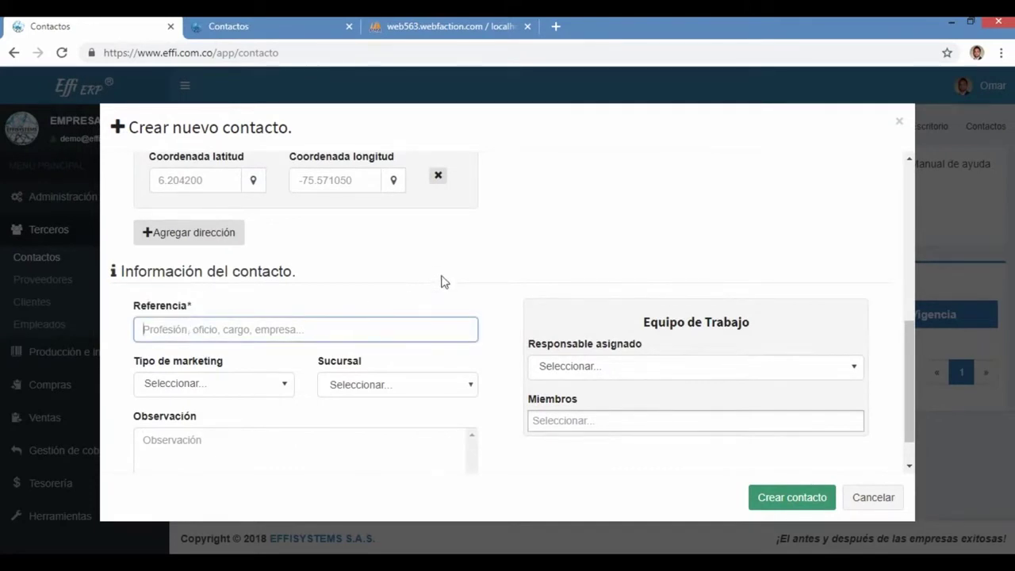
click(469, 291)
scroll(470, 297, up, 10)
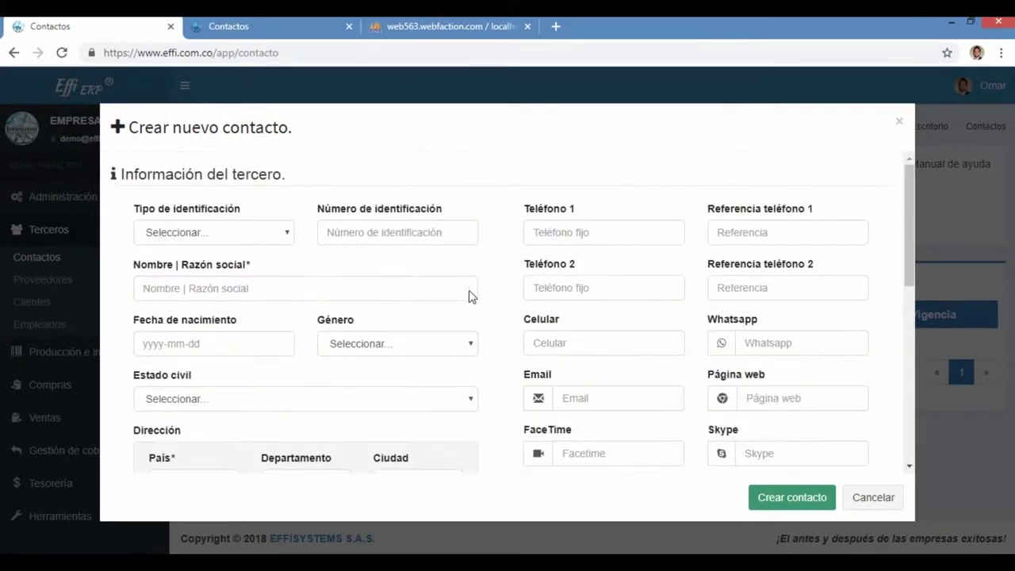
Step: Examine the Tipo de identificación options and go through the third-party fields as far as País and back without filling them
click(198, 238)
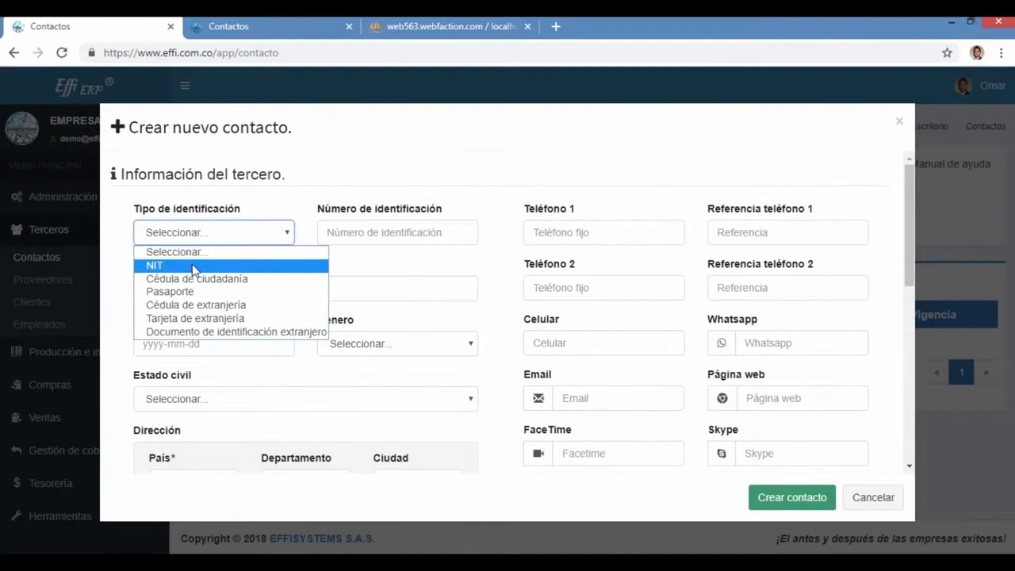
click(400, 268)
click(366, 235)
key(Tab)
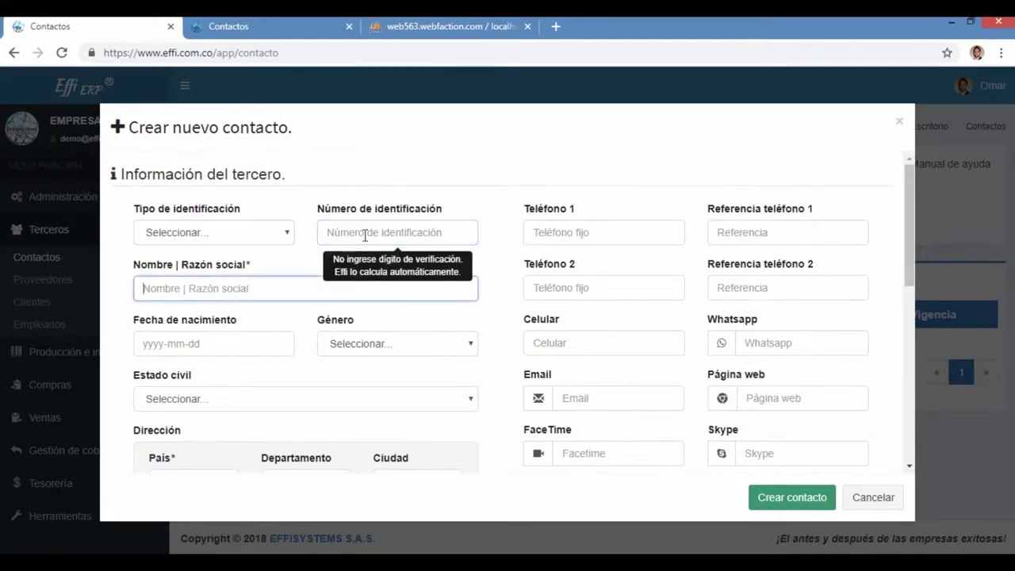
key(Tab)
key(Tab)
key(Tab)
key(Tab)
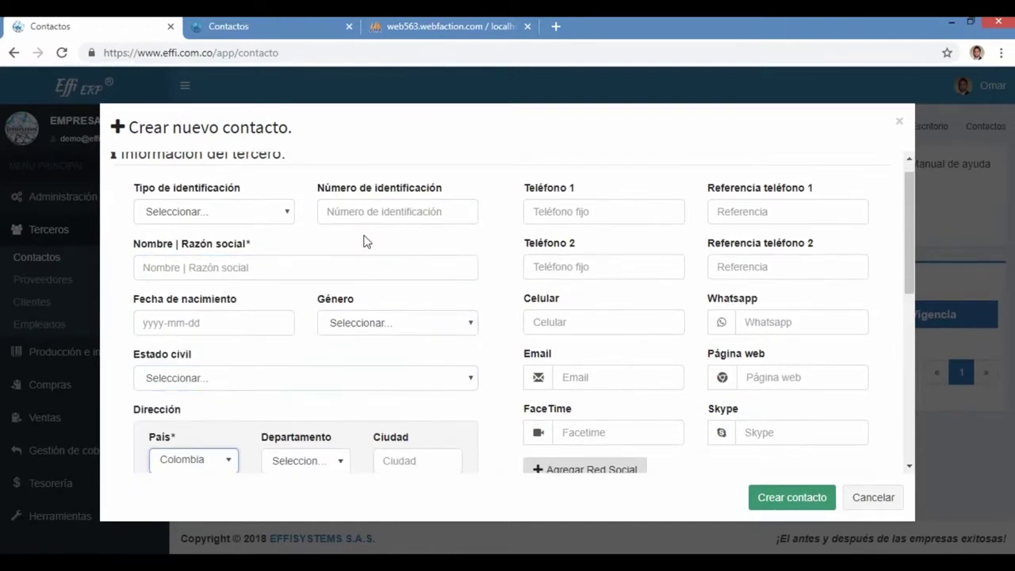
key(shift+Tab)
key(shift+Tab)
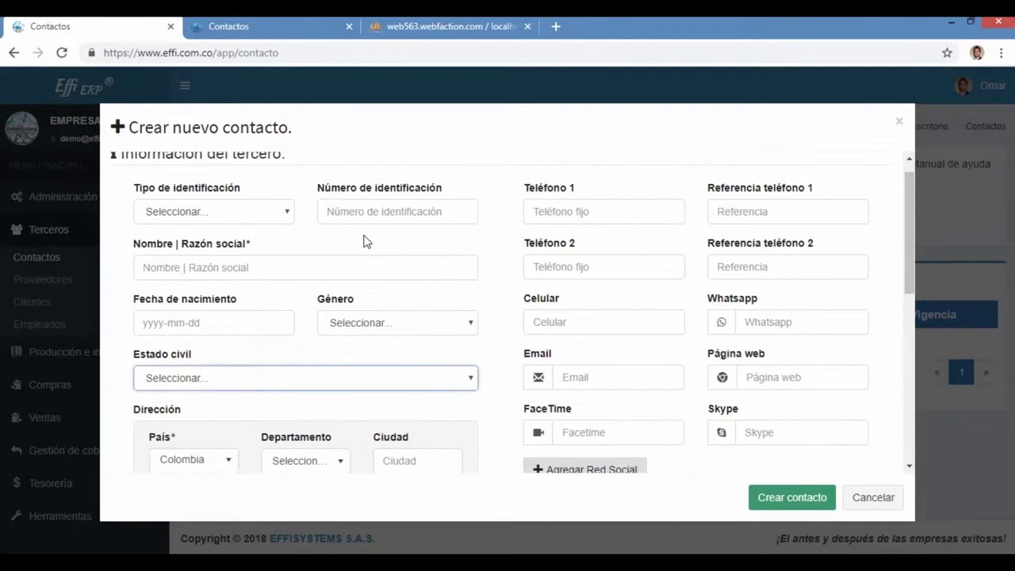
key(shift+Tab)
key(shift+Tab)
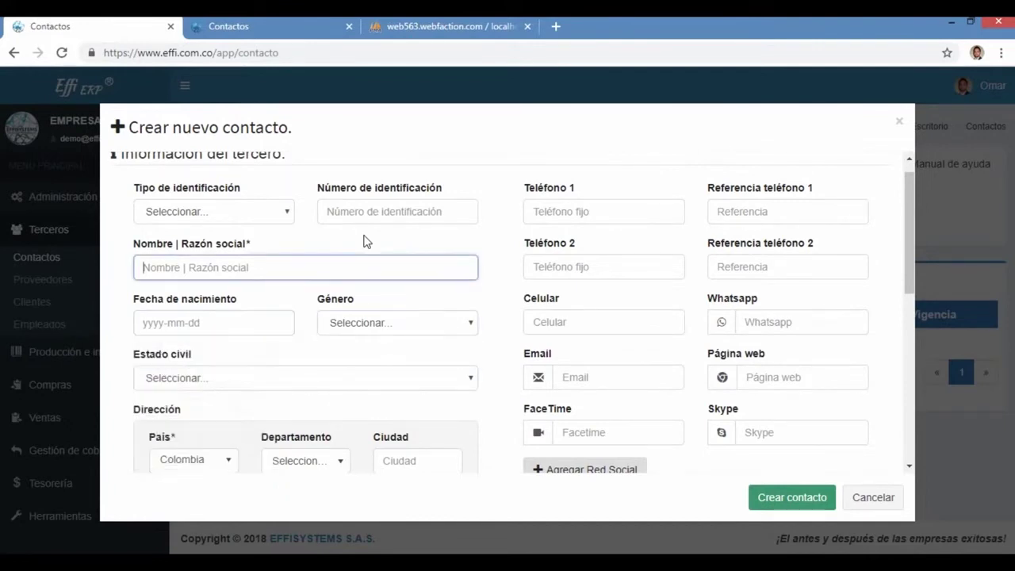
key(shift+Tab)
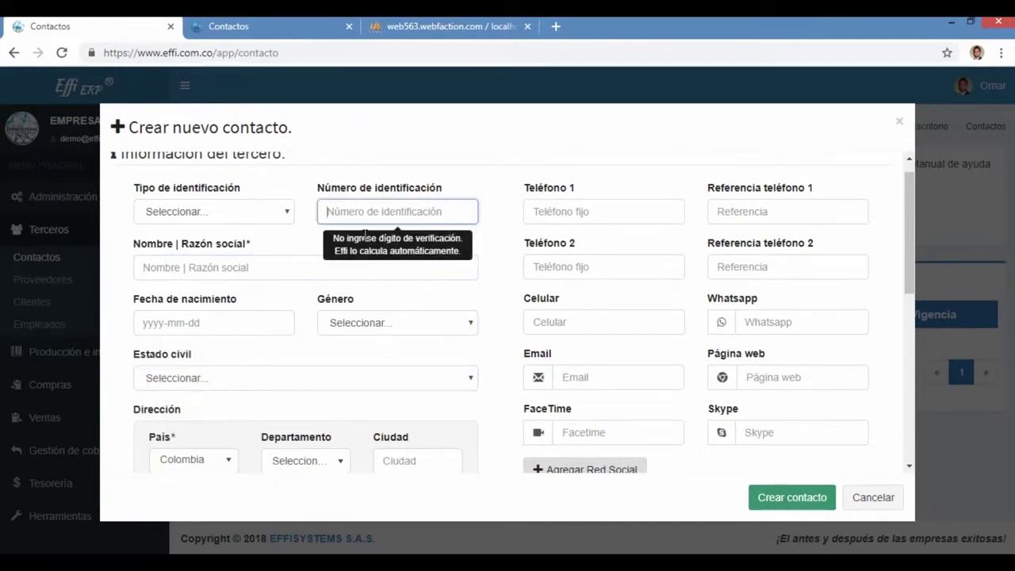
key(shift+Tab)
key(Tab)
key(Tab)
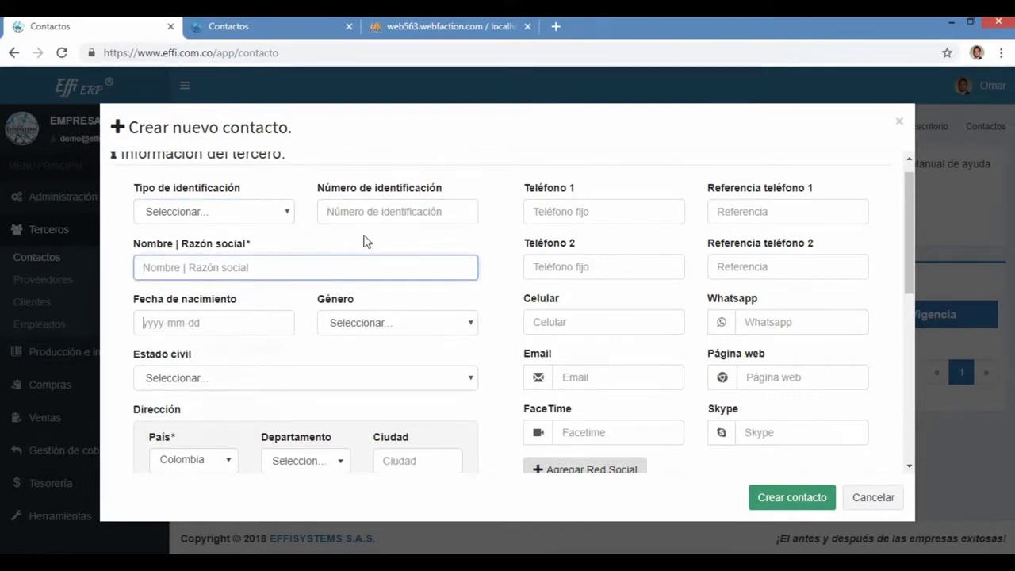
key(Tab)
key(Tab)
key(shift+Tab)
key(shift+Tab)
key(shift+Tab)
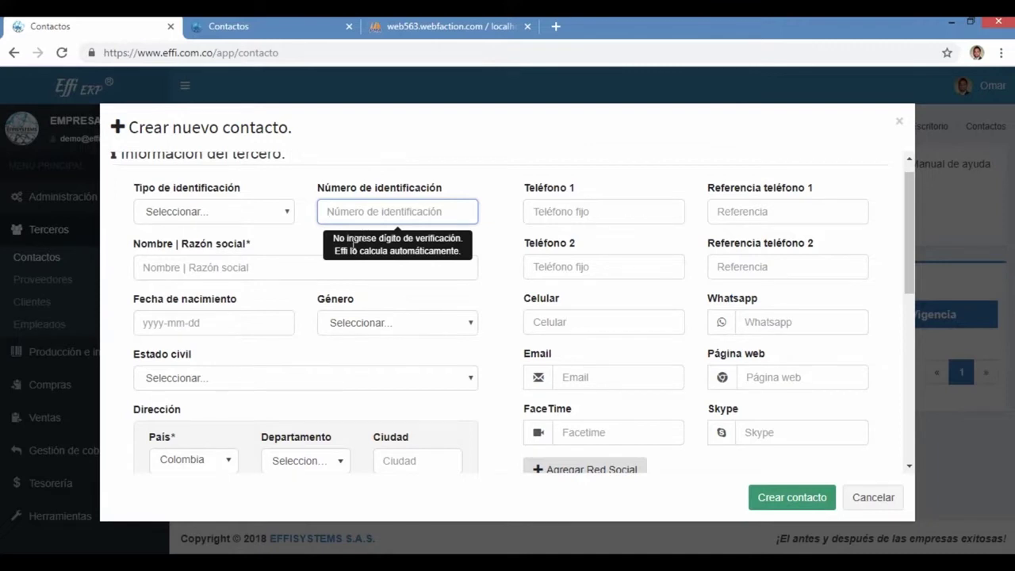
Step: Set Tipo de identificación to Cédula de ciudadanía and enter the contact's identification number, full name and mobile number
click(274, 214)
click(227, 258)
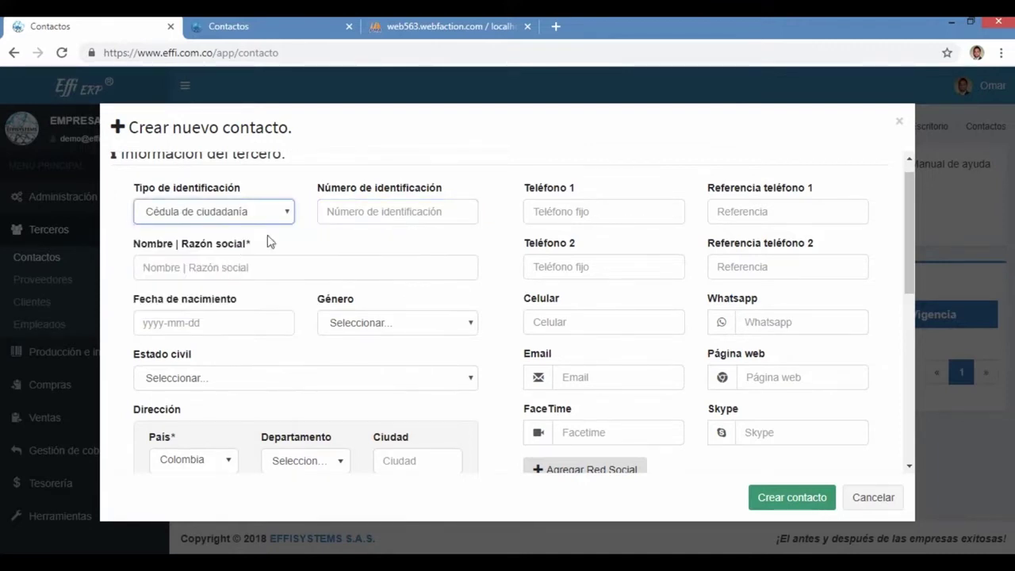
click(355, 214)
text(123456)
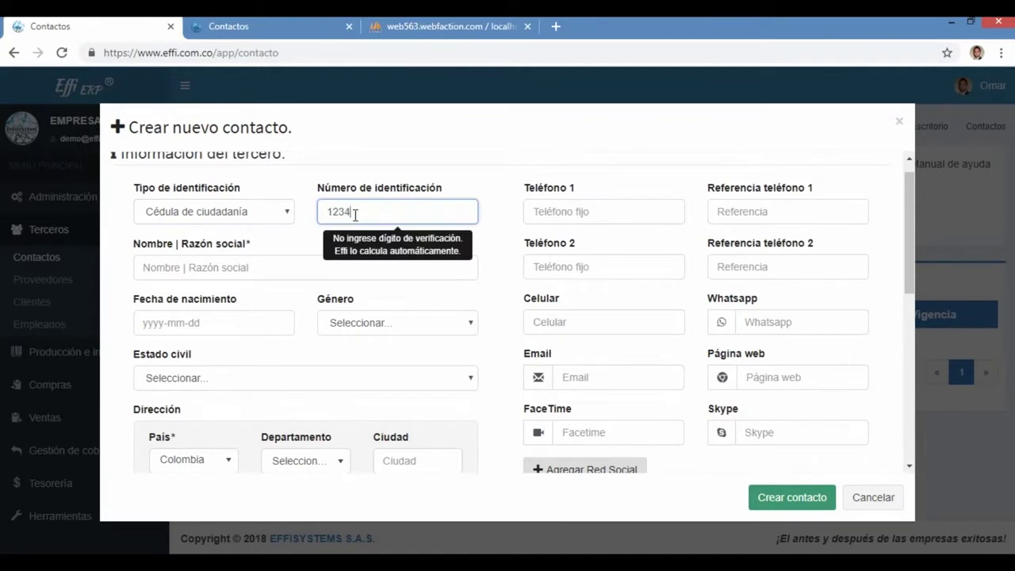
key(Tab)
text(F)
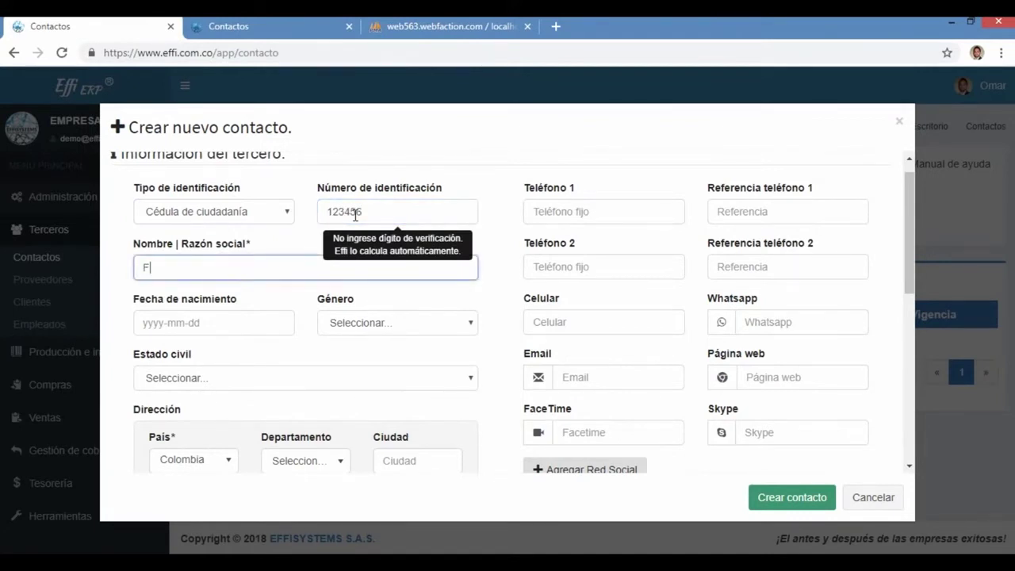
text(elipe García)
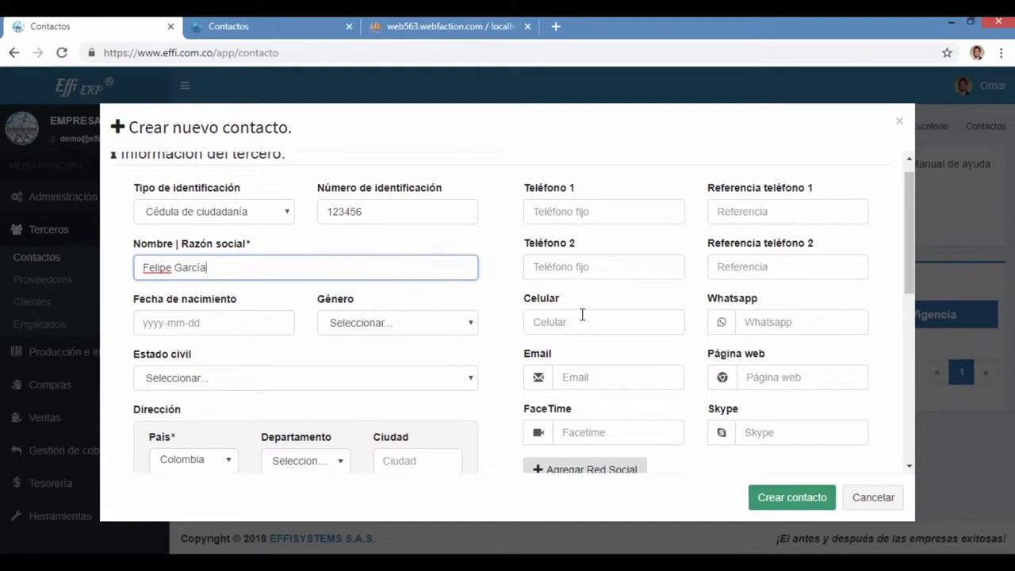
click(548, 321)
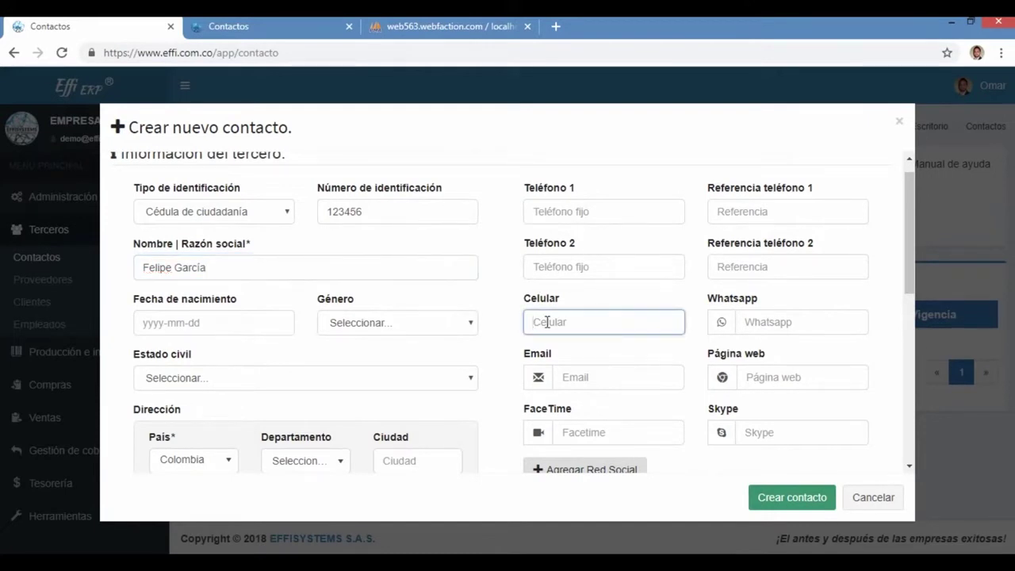
text(326548797)
Step: Enter "Abogado Bogotá" as the contact's Referencia and create the contact
scroll(546, 322, down, 4)
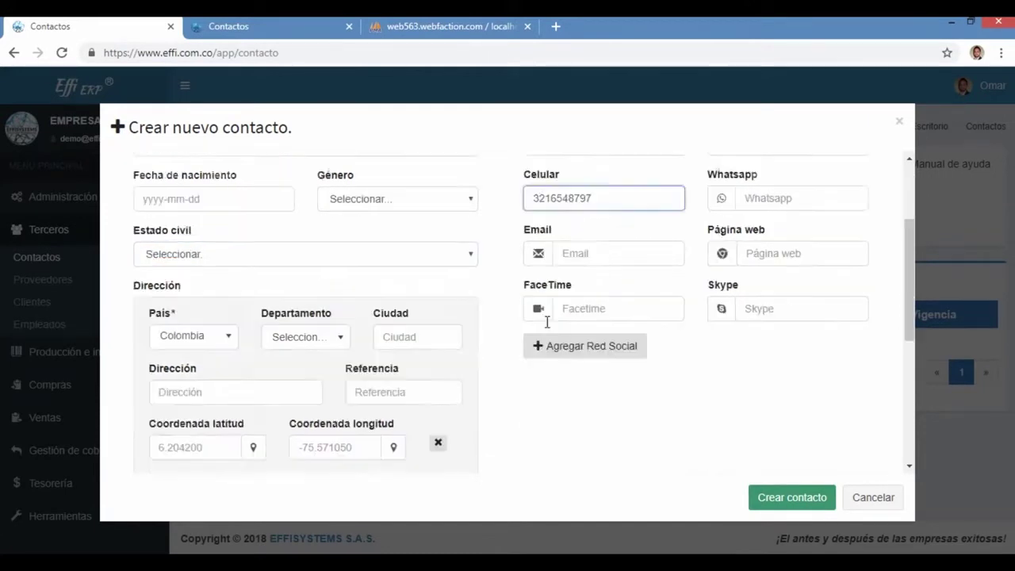
click(180, 347)
text(Abo)
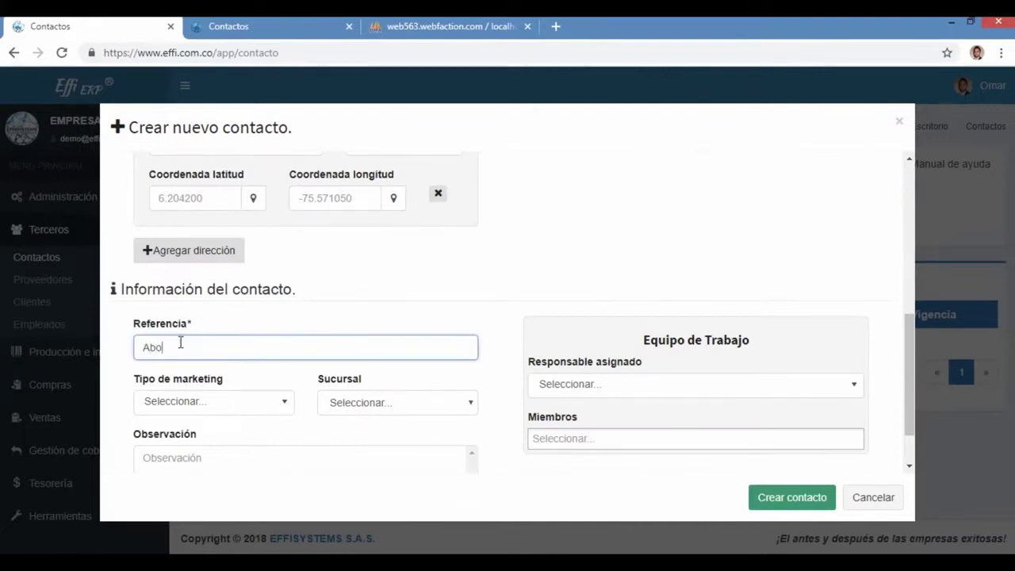
text(gado Bogotá)
click(211, 320)
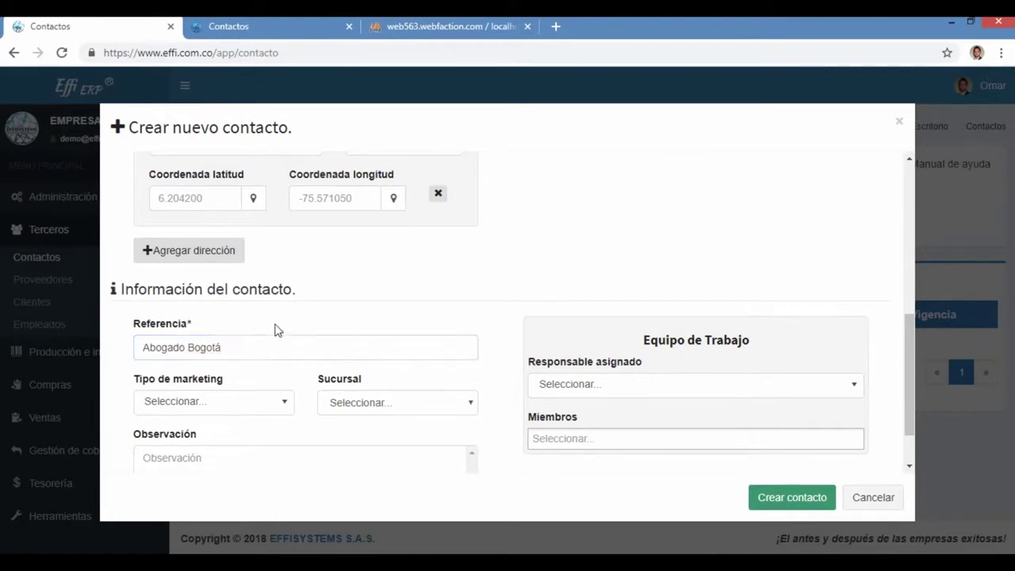
scroll(428, 336, down, 1)
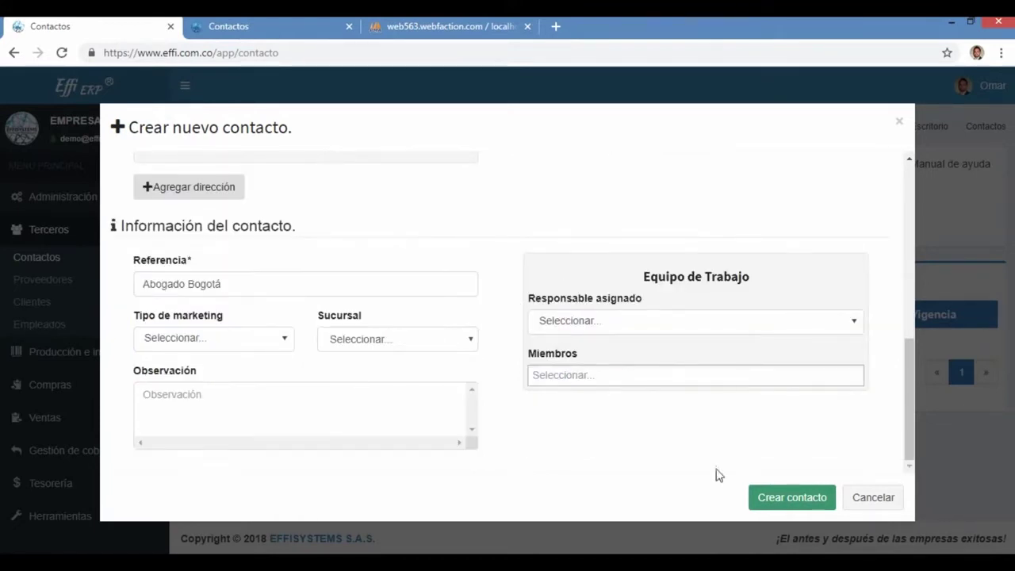
click(770, 496)
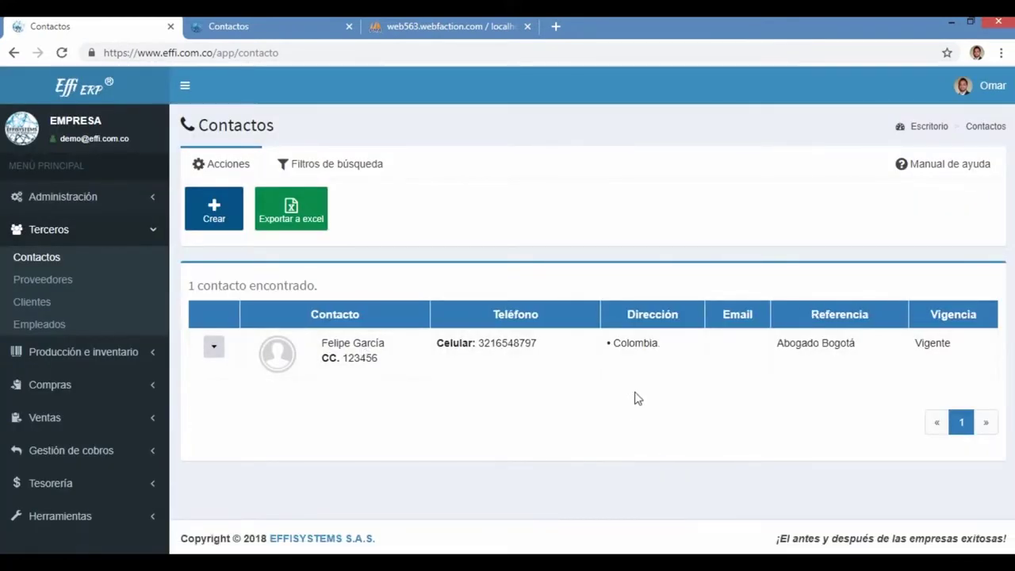
Step: Start a new supplier in Proveedores with Tipo de identificación Cédula de ciudadanía and the existing contact's identification number
double_click(354, 359)
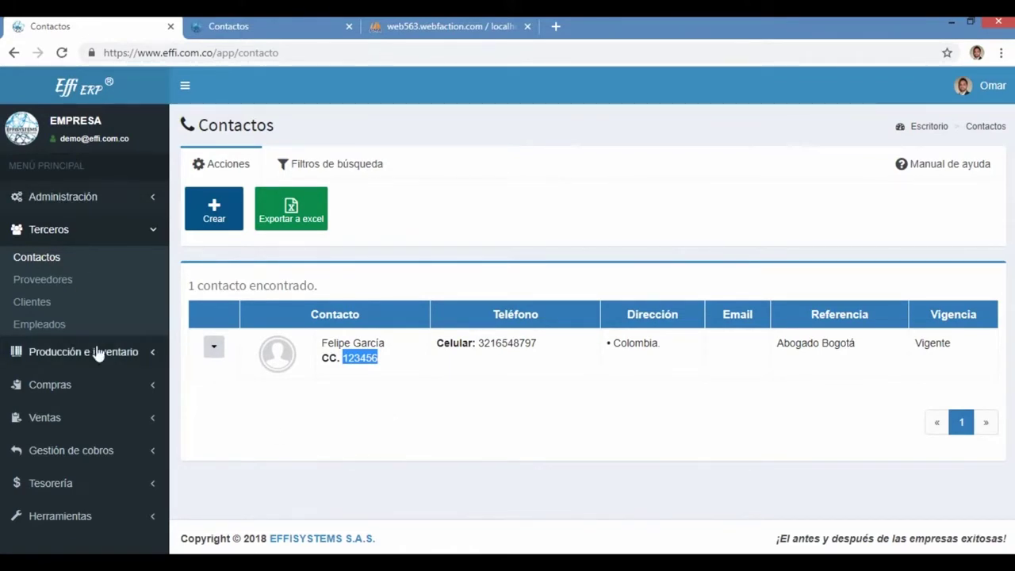
click(34, 306)
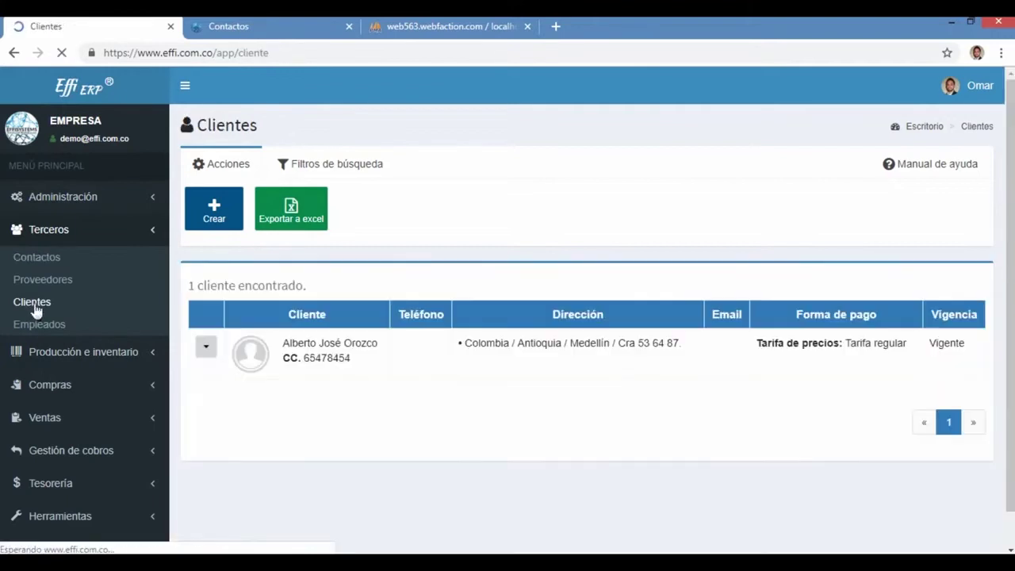
click(33, 287)
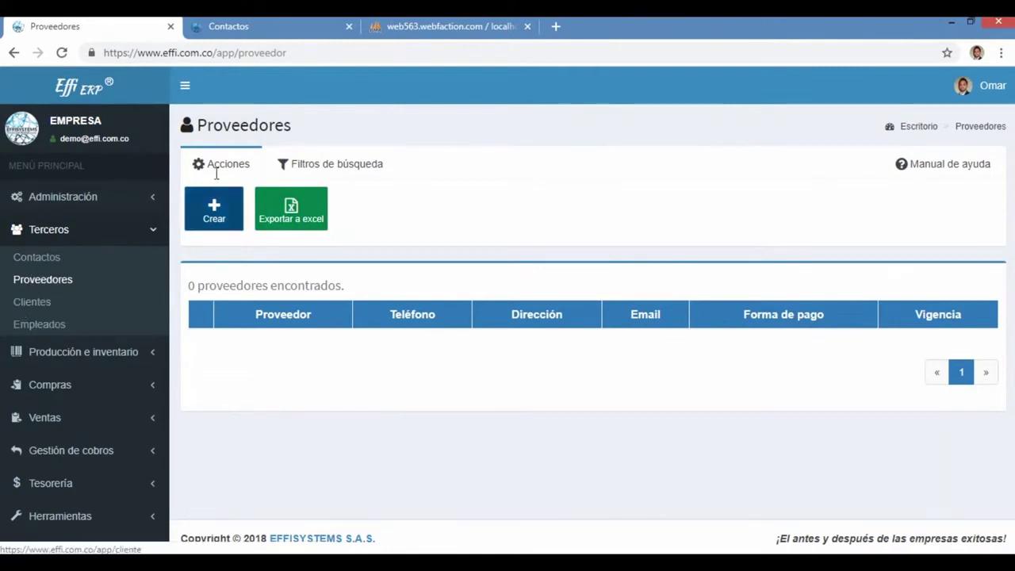
click(215, 215)
click(211, 233)
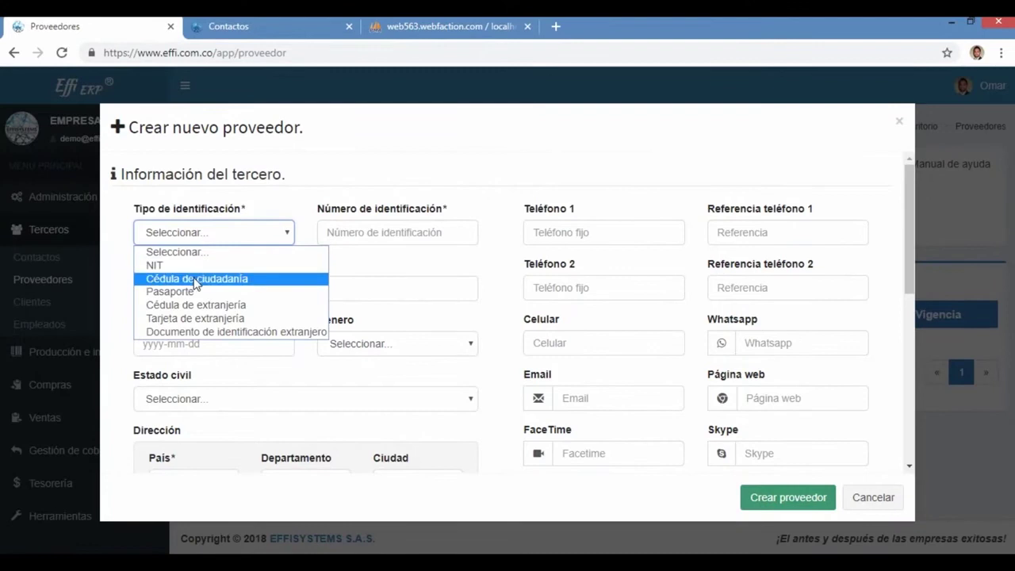
click(196, 279)
click(352, 232)
text(123456)
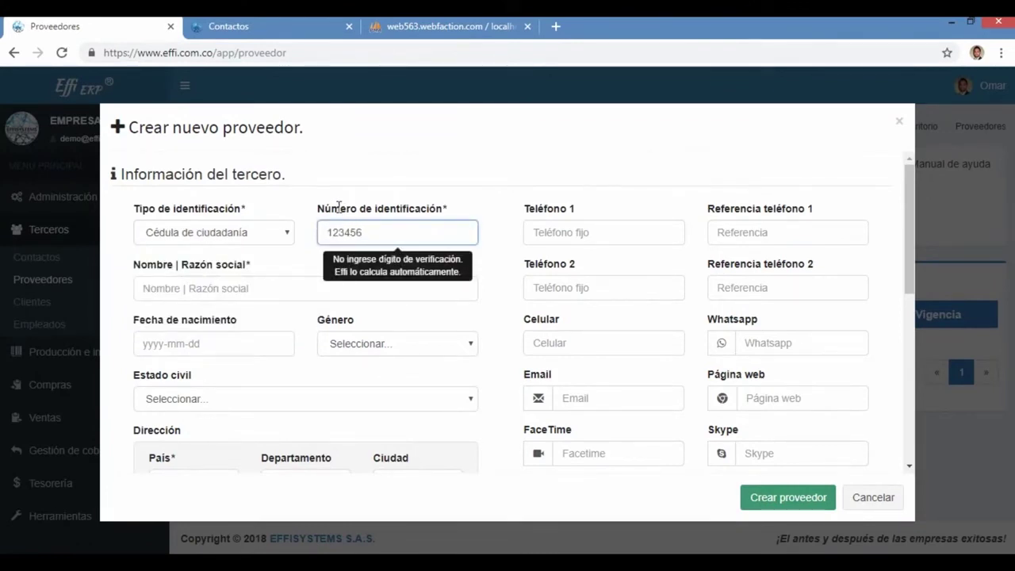
click(338, 208)
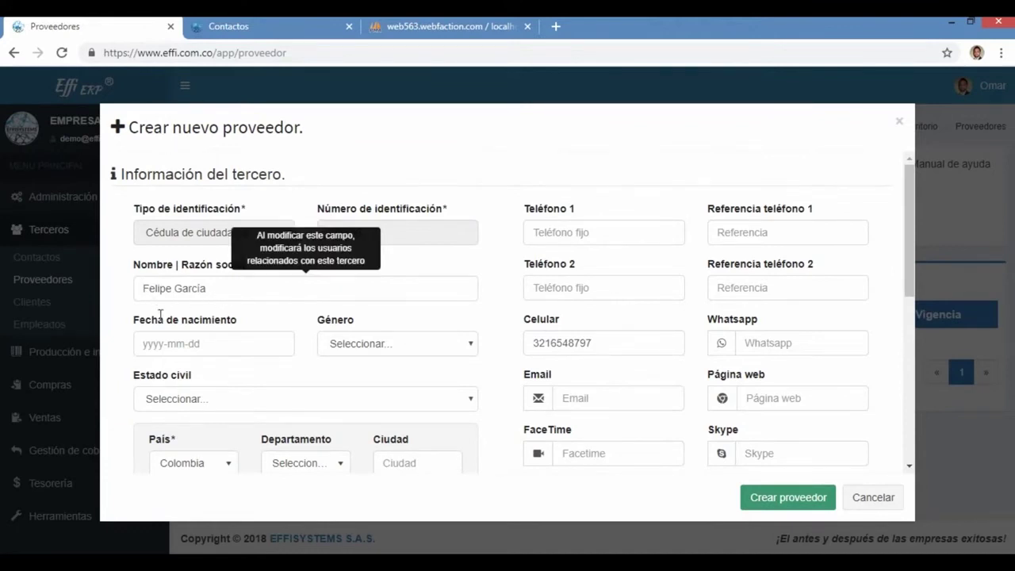
Step: Examine the supplier form's Número de identificación, Nombre | Razón social and Celular fields against the existing contact's data
double_click(353, 232)
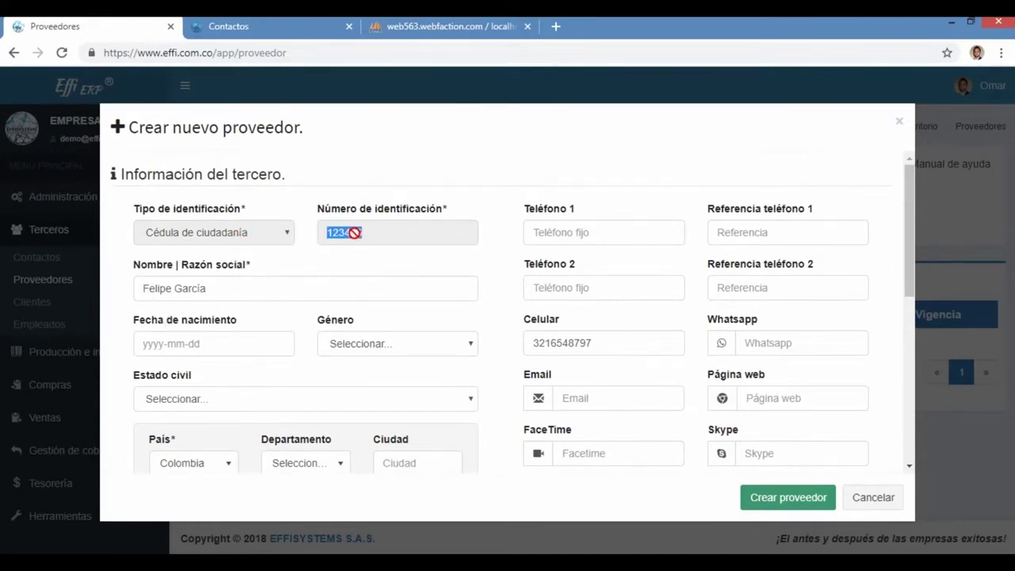
click(178, 287)
double_click(220, 288)
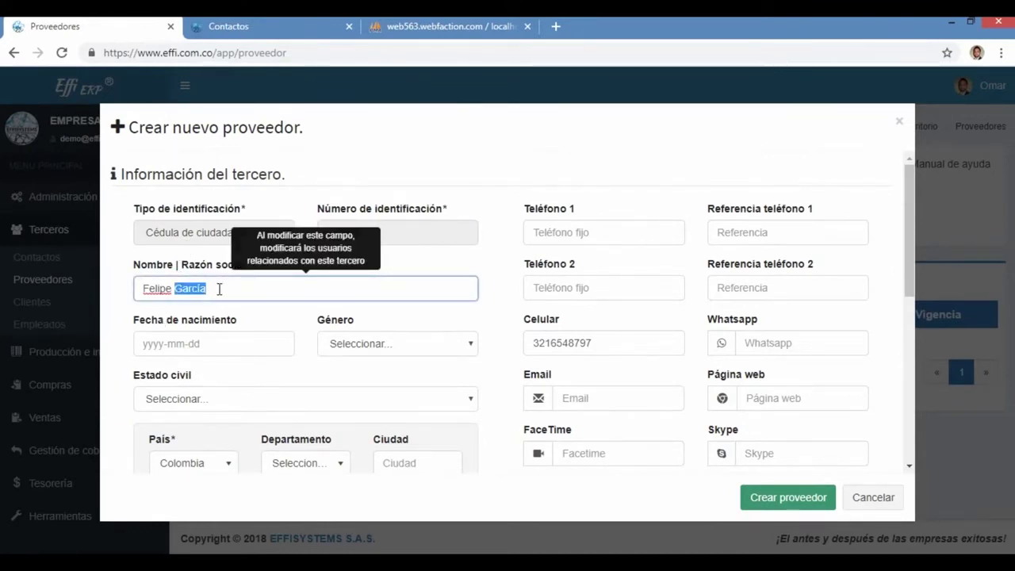
click(204, 309)
click(556, 341)
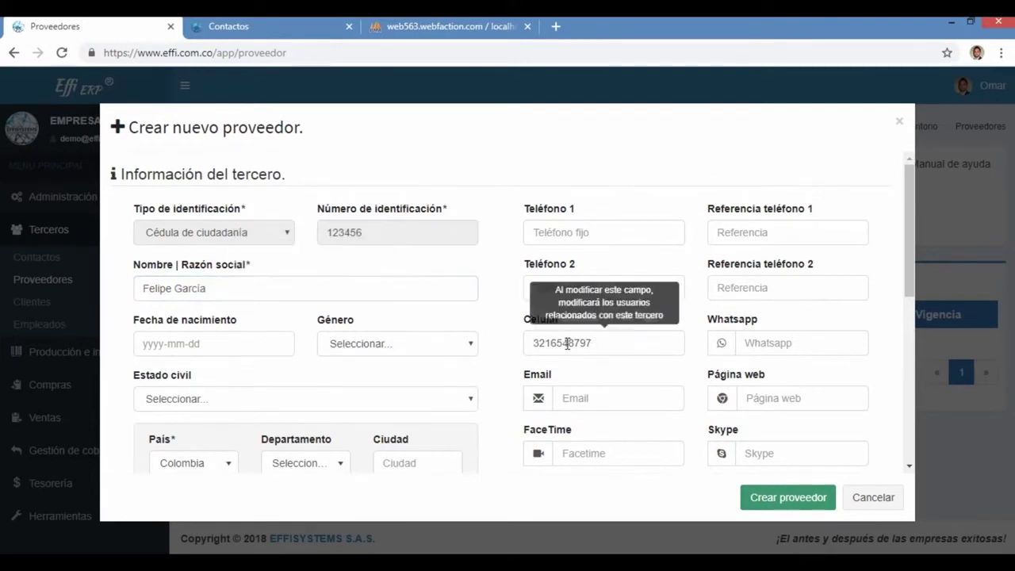
double_click(566, 344)
click(493, 356)
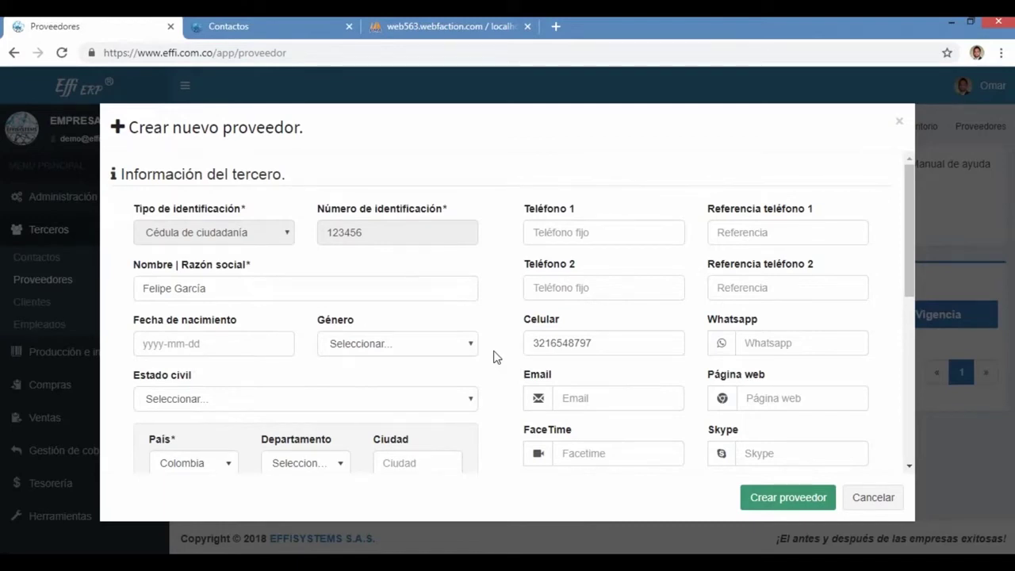
Step: Review the Información del tercero and Información del proveedor sections of the new supplier form, including the Tipo de persona field
scroll(493, 350, down, 5)
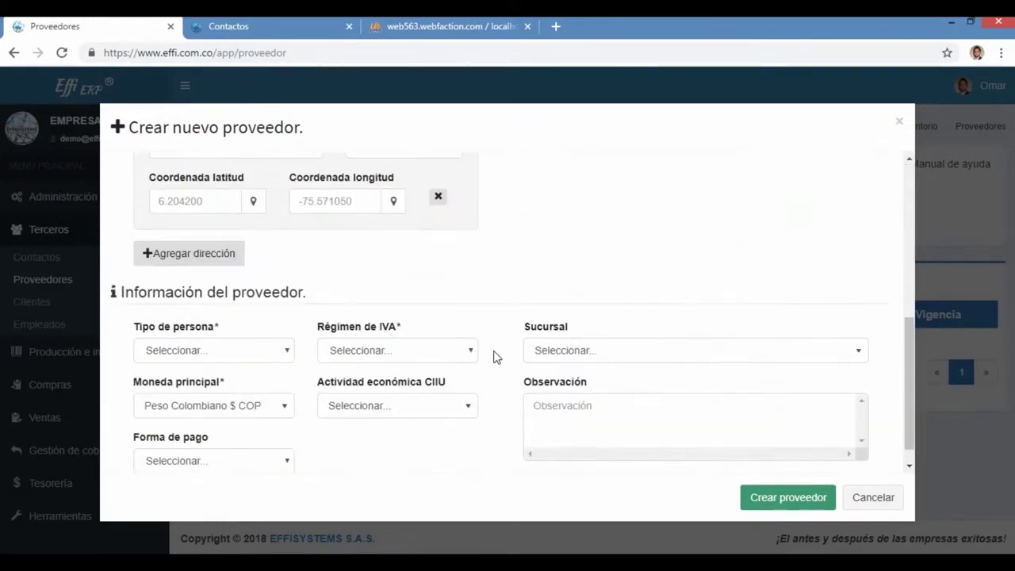
scroll(493, 350, up, 5)
drag(285, 178, 117, 169)
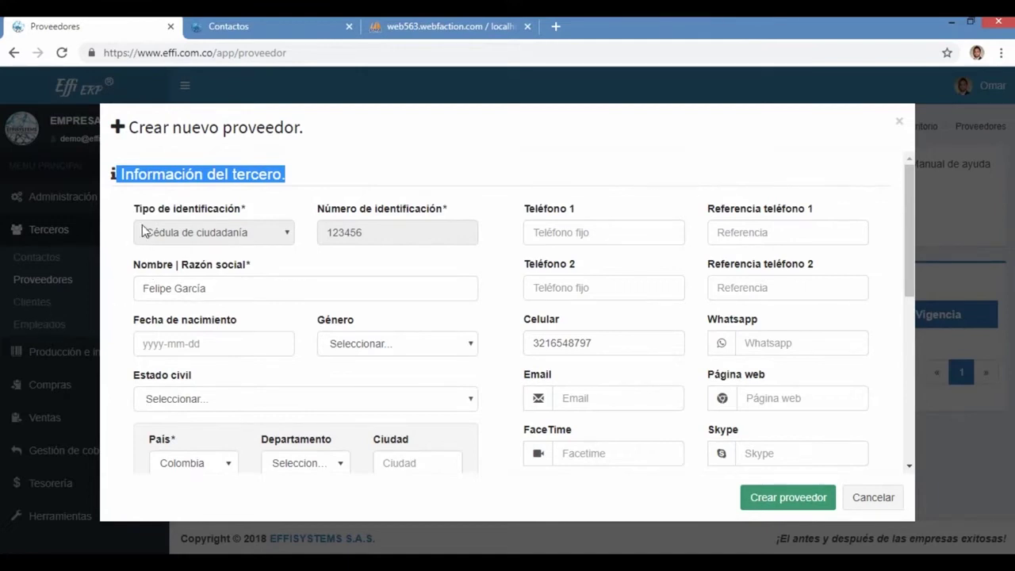
click(315, 229)
double_click(351, 230)
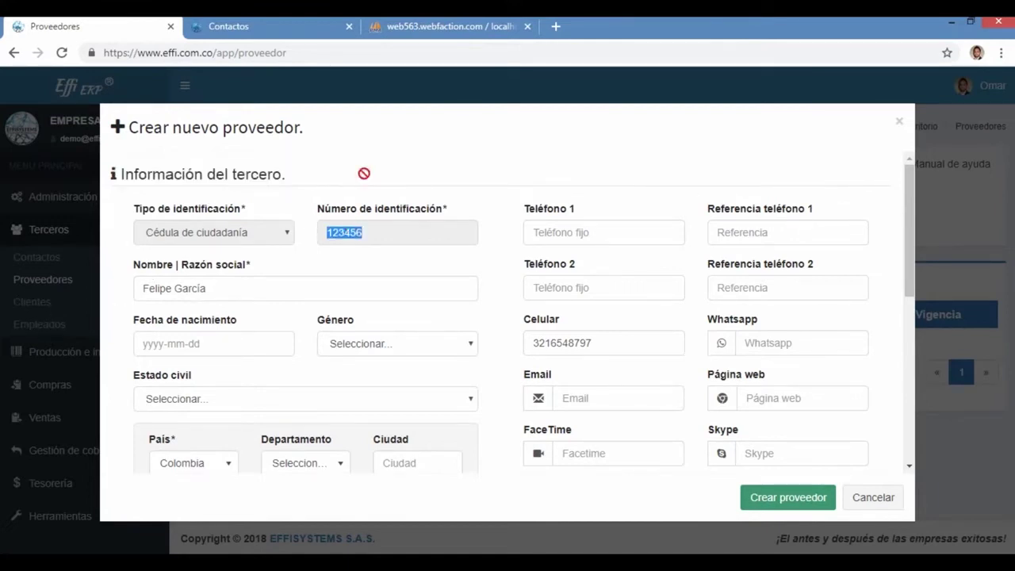
click(371, 160)
scroll(376, 191, down, 10)
drag(321, 271, 118, 282)
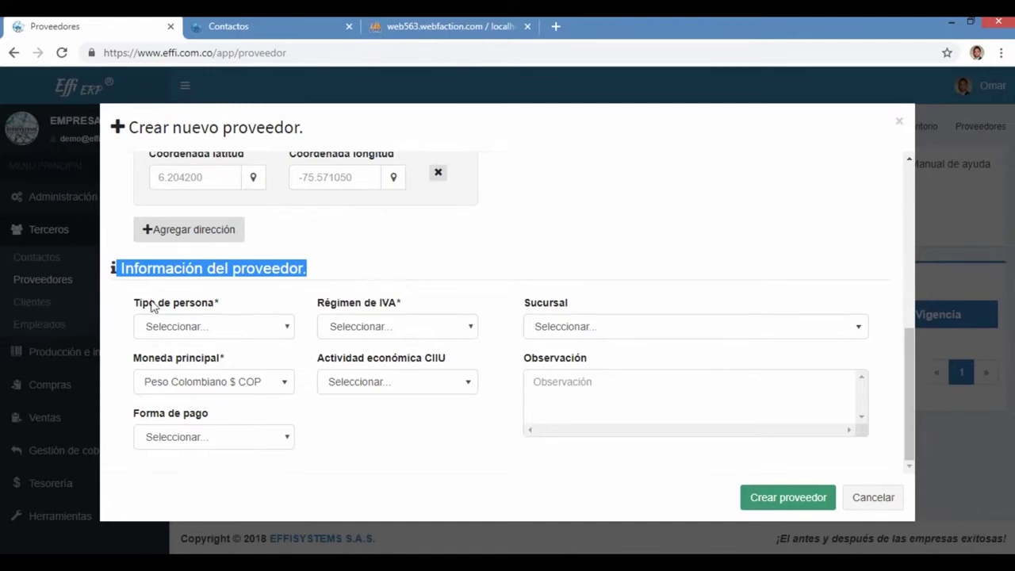
drag(135, 298, 280, 309)
click(496, 402)
drag(497, 402, 546, 431)
click(428, 454)
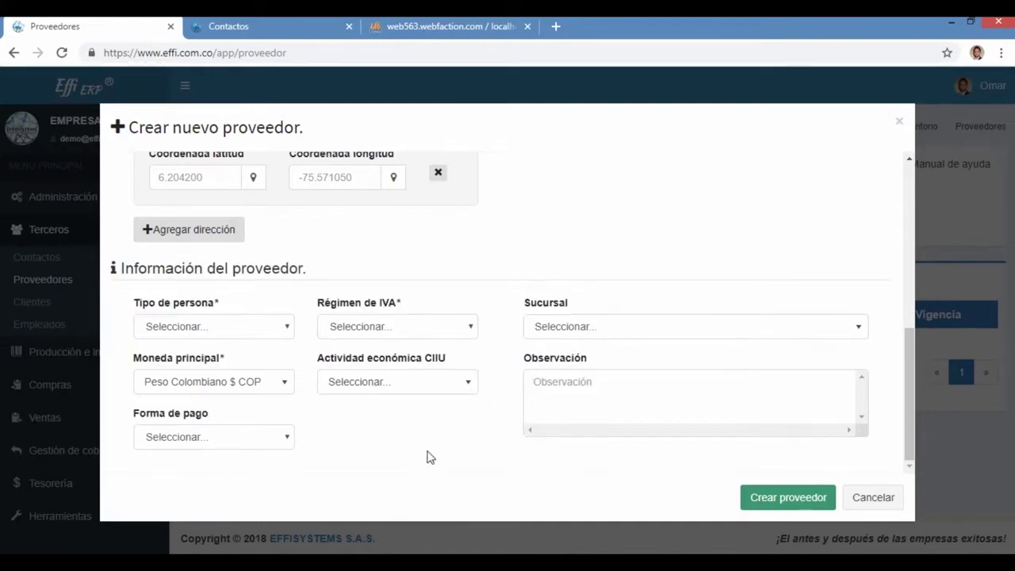
Step: Recheck the supplier's name and Celular fields, and enter a landline number in Teléfono 1
scroll(544, 267, up, 10)
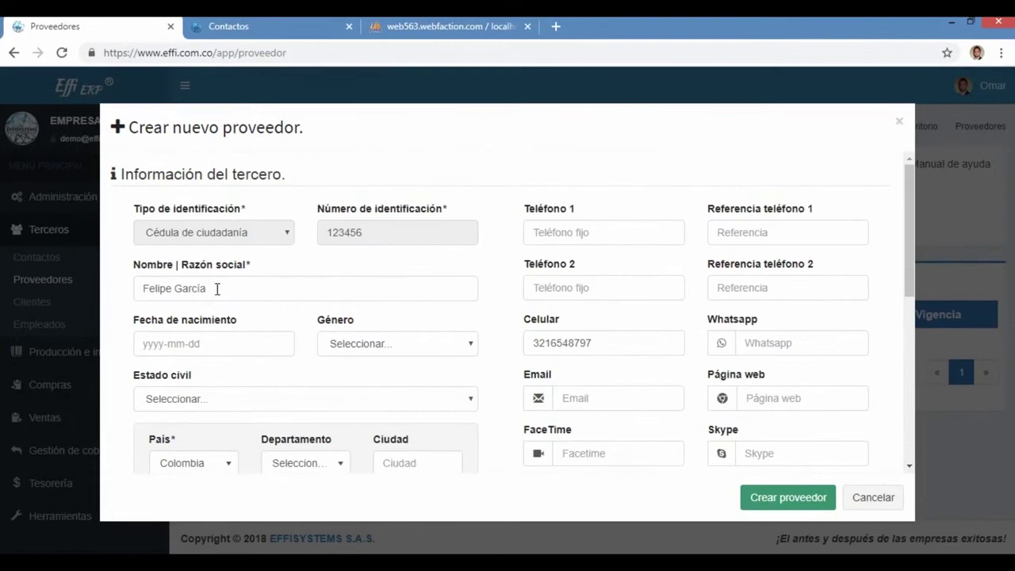
double_click(219, 288)
double_click(606, 343)
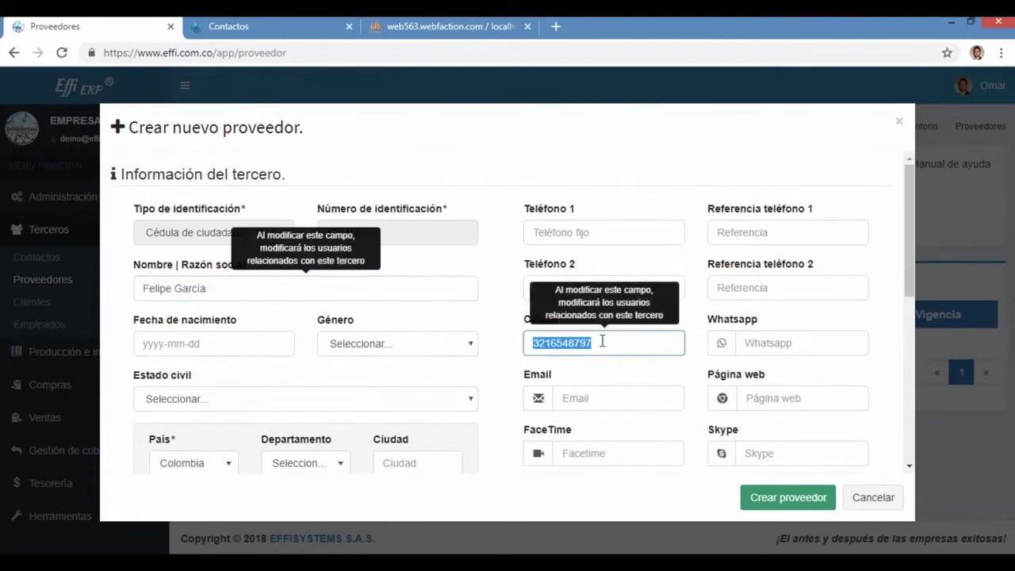
click(508, 340)
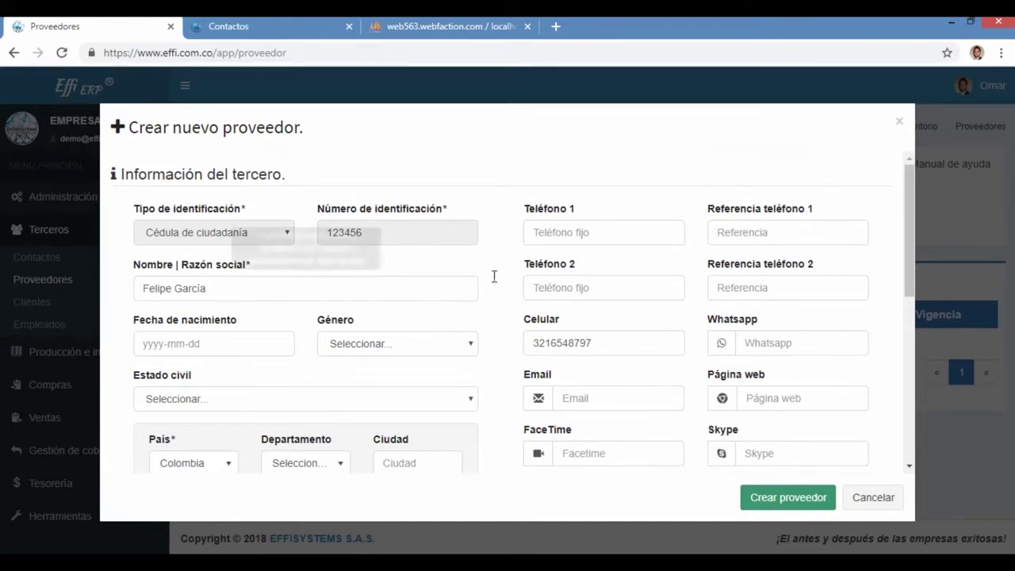
click(559, 236)
text(32165478)
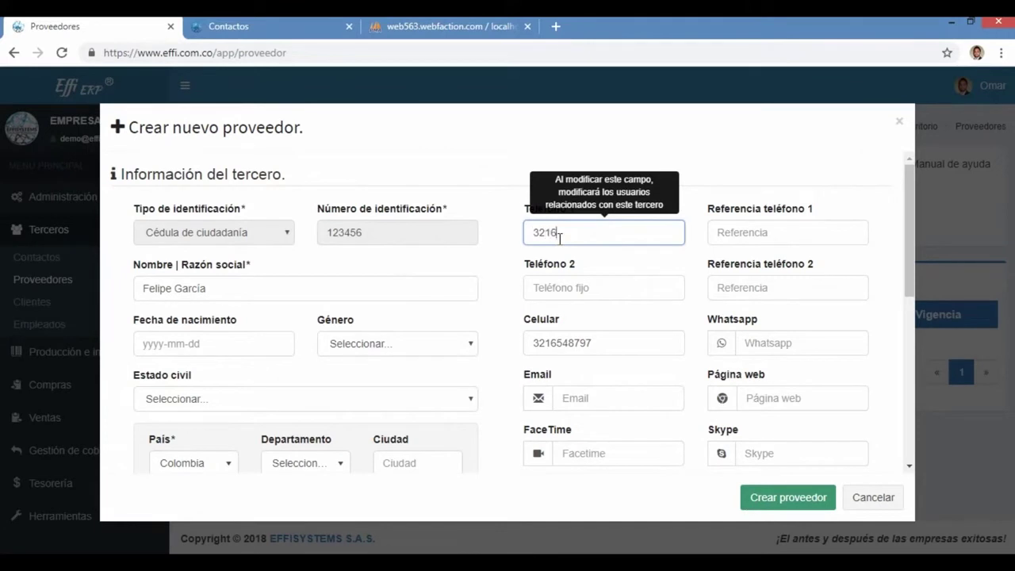
click(506, 276)
Step: Set Tipo de persona to Natural and Régimen de IVA to Simplificado in the Información del proveedor section
scroll(506, 277, down, 5)
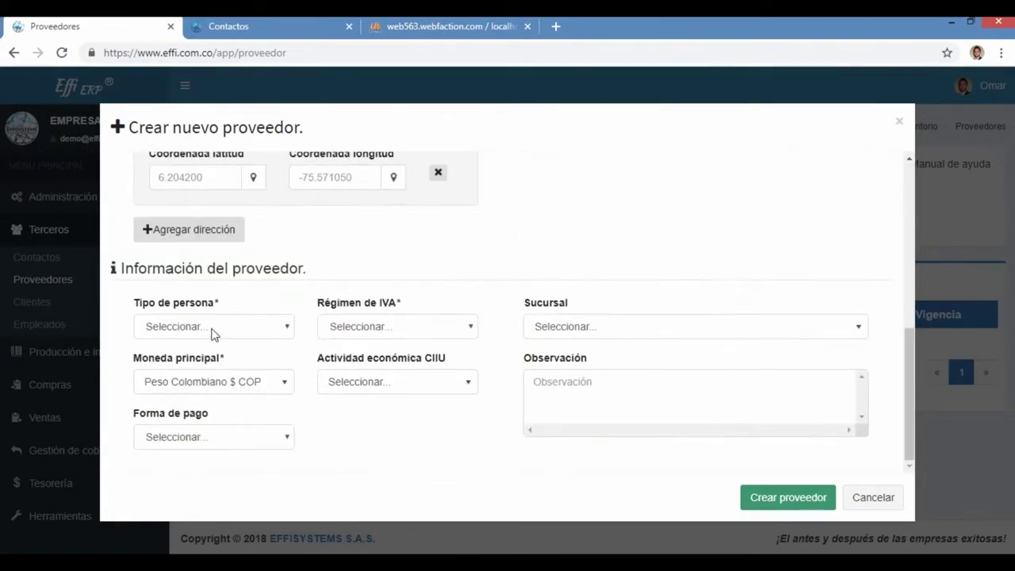
drag(290, 269, 174, 275)
click(170, 309)
click(180, 331)
click(181, 361)
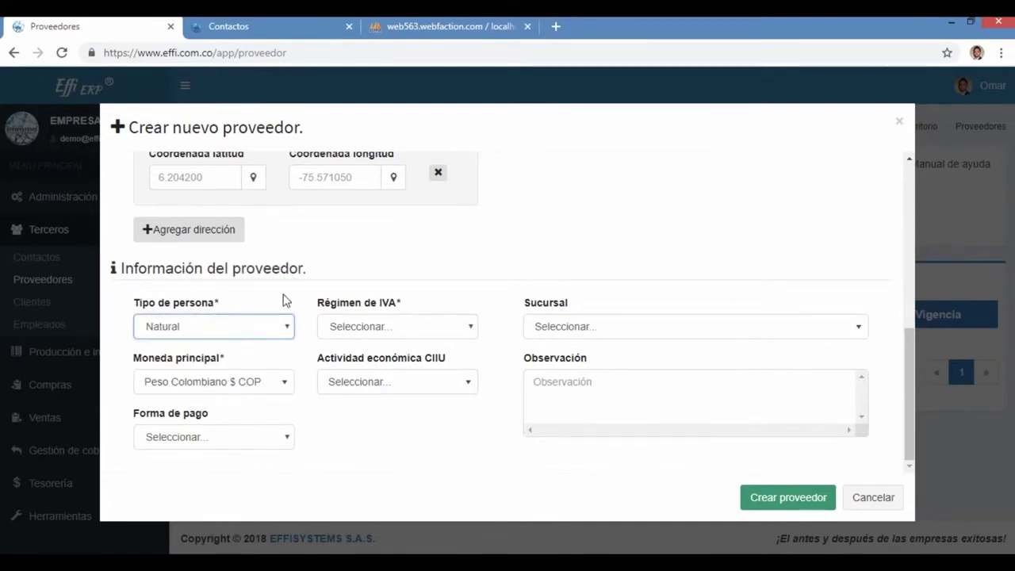
click(333, 327)
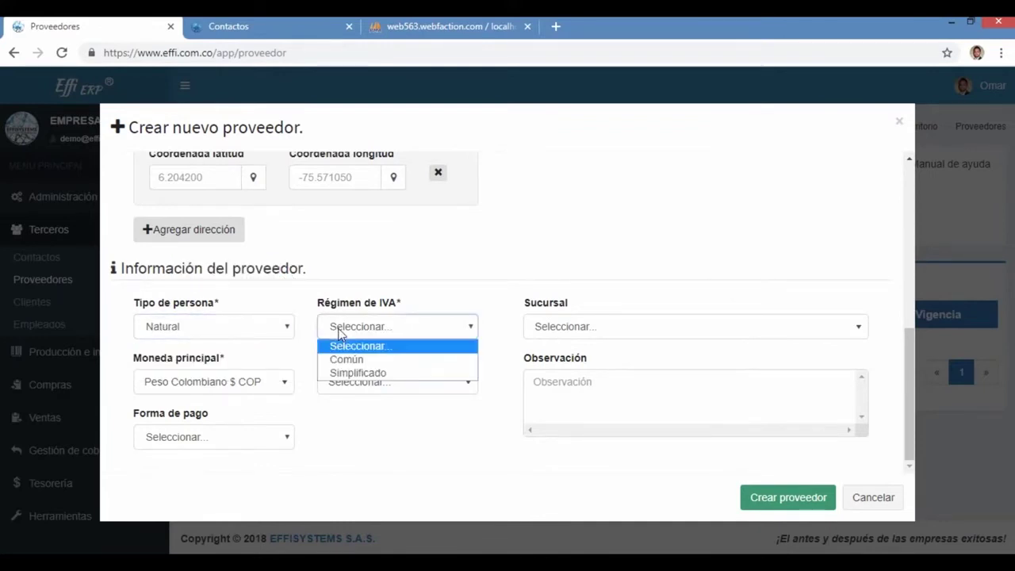
click(394, 373)
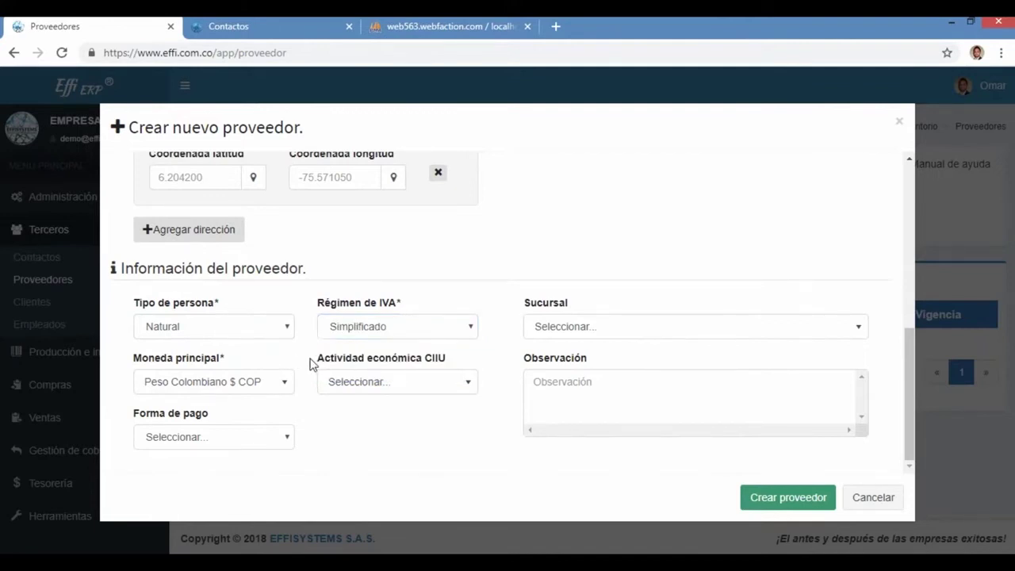
Step: Create the supplier, leaving the optional Actividad económica CIIU and Forma de pago fields empty
drag(313, 365, 462, 361)
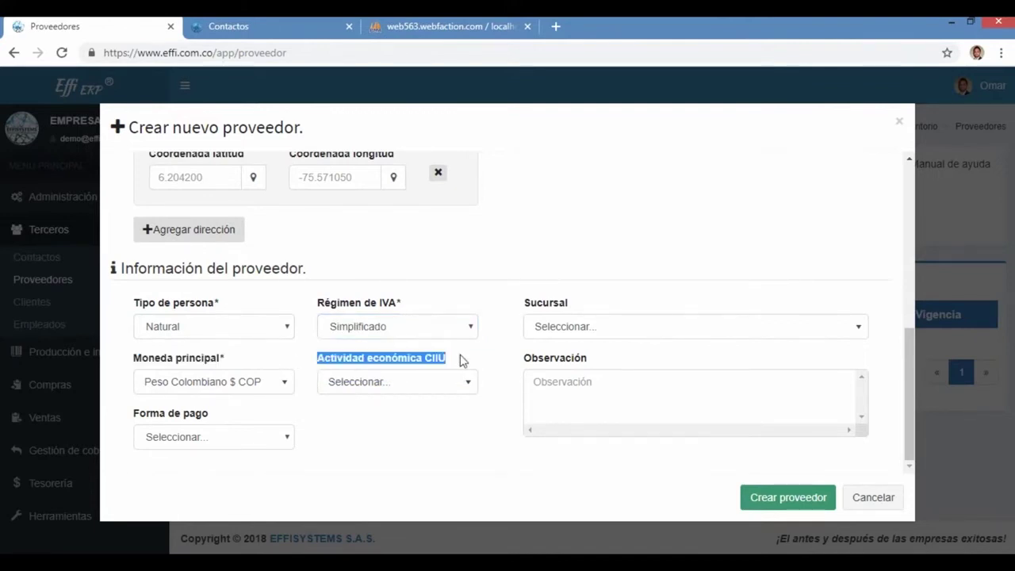
click(469, 358)
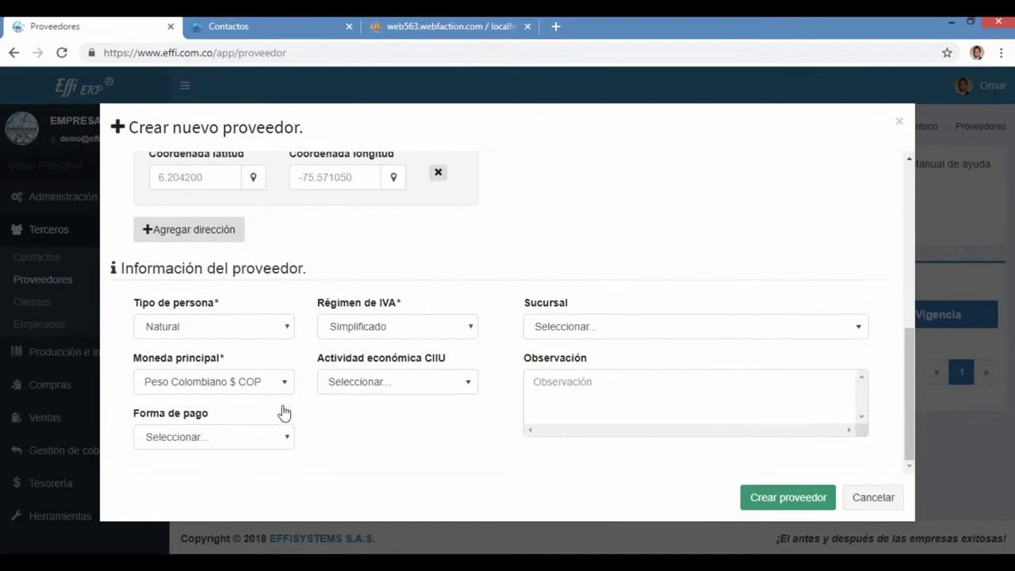
click(787, 497)
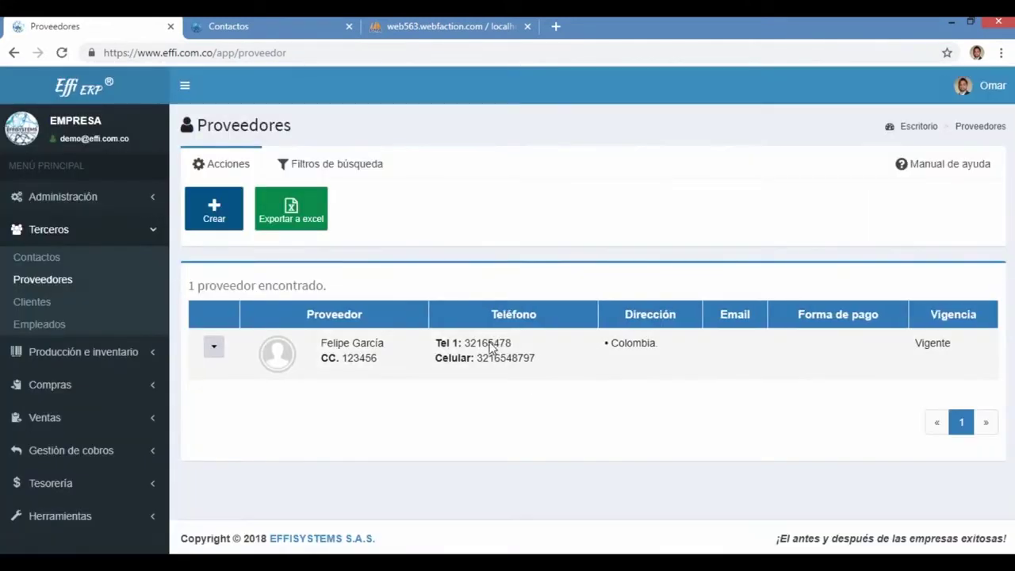
Step: Compare the third party's Tel 1 number between the Proveedores and Contactos lists
double_click(487, 342)
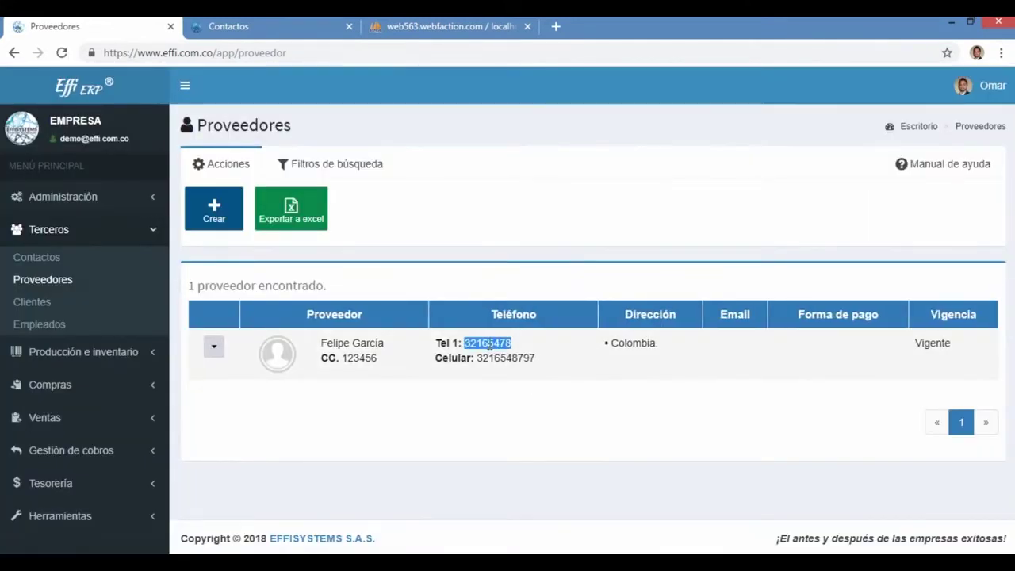
click(36, 257)
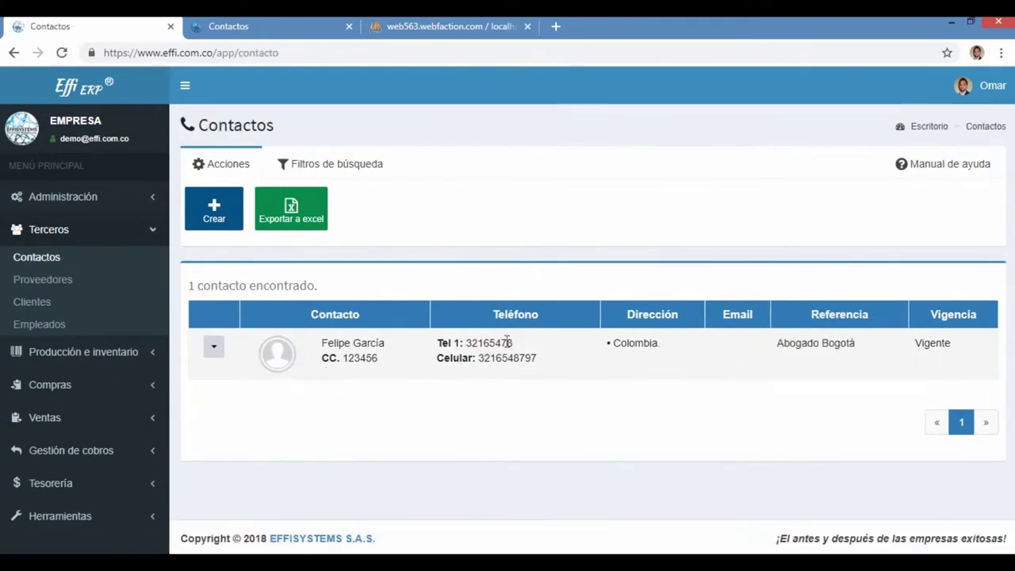
double_click(499, 343)
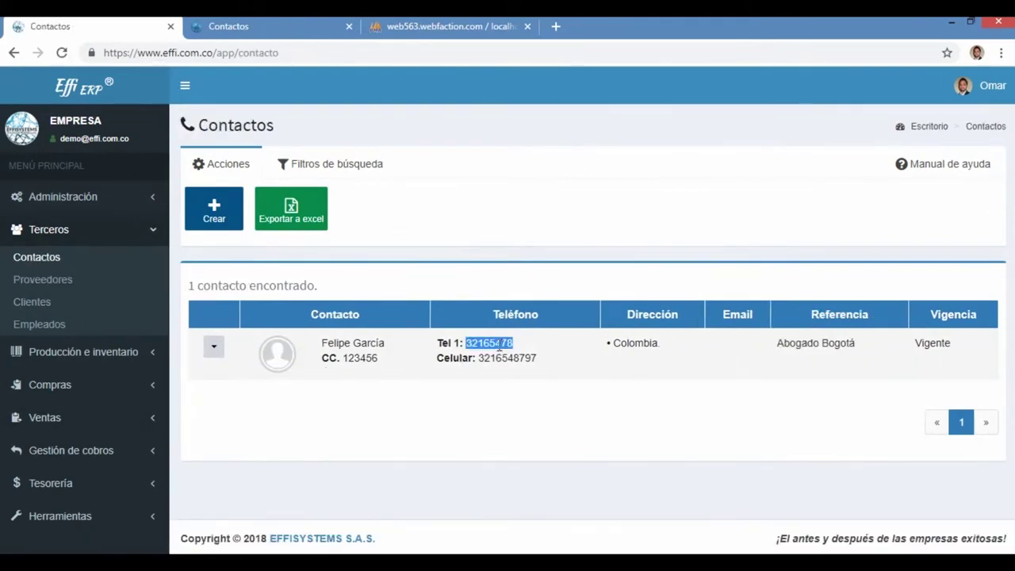
click(501, 407)
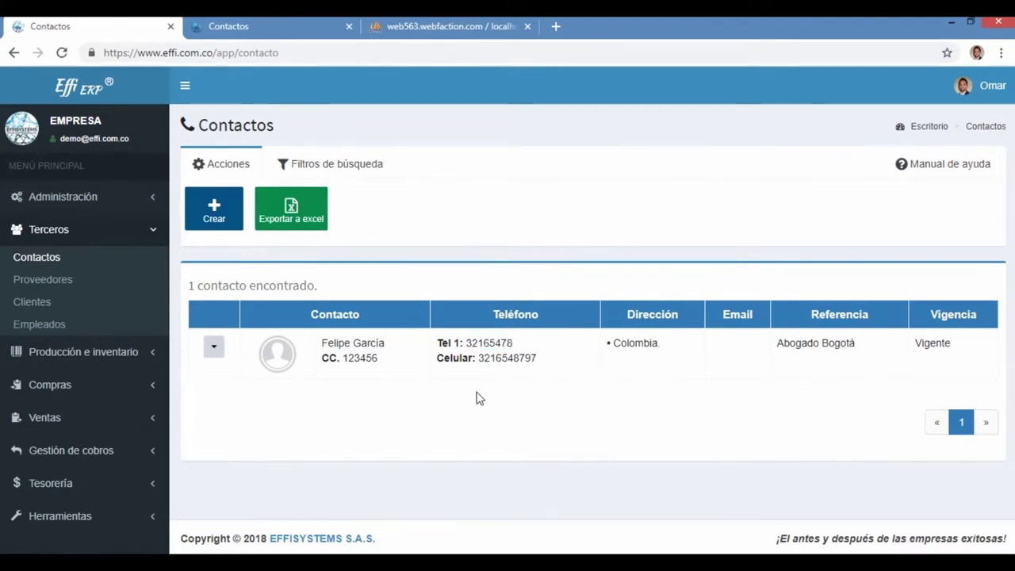
click(48, 279)
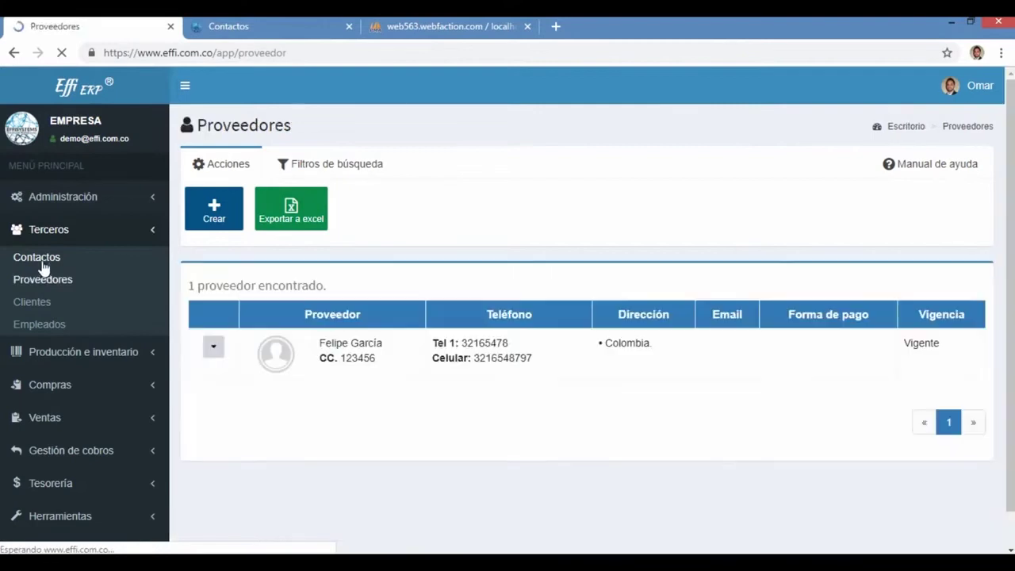
click(41, 261)
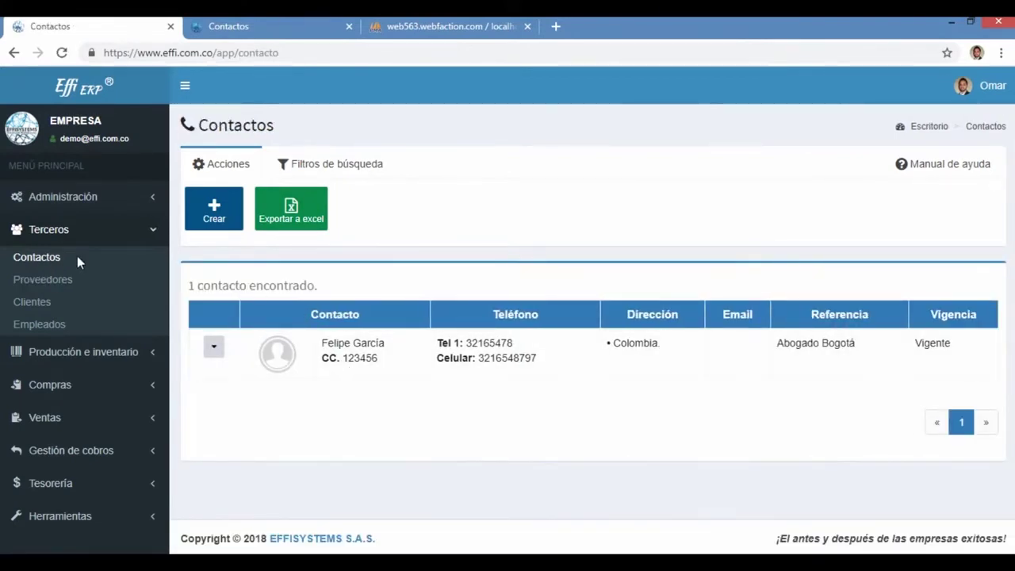
Step: Examine the contact's identification type and number in Contactos, and return to the Proveedores list
double_click(362, 358)
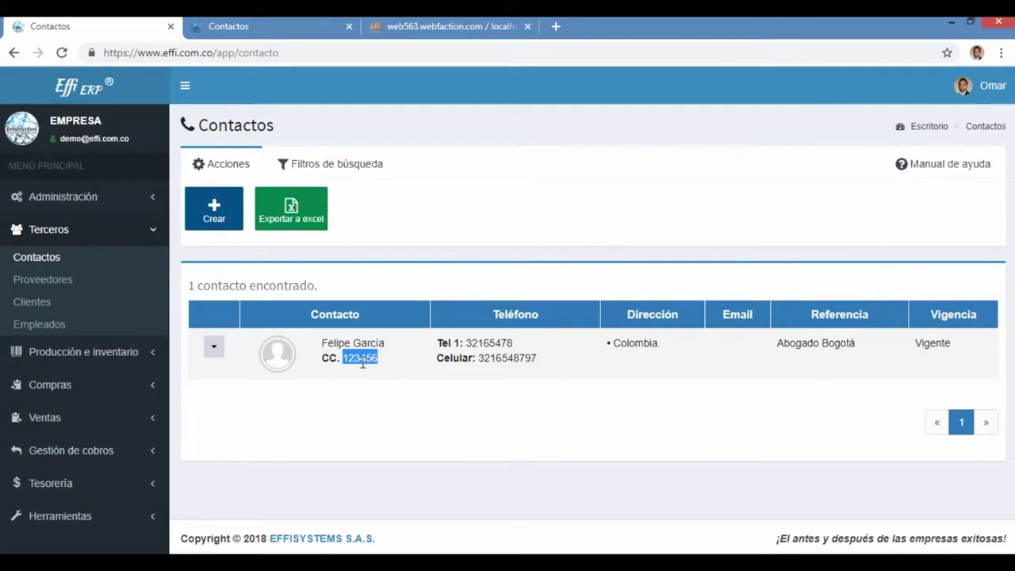
click(381, 418)
drag(379, 363, 323, 371)
click(343, 387)
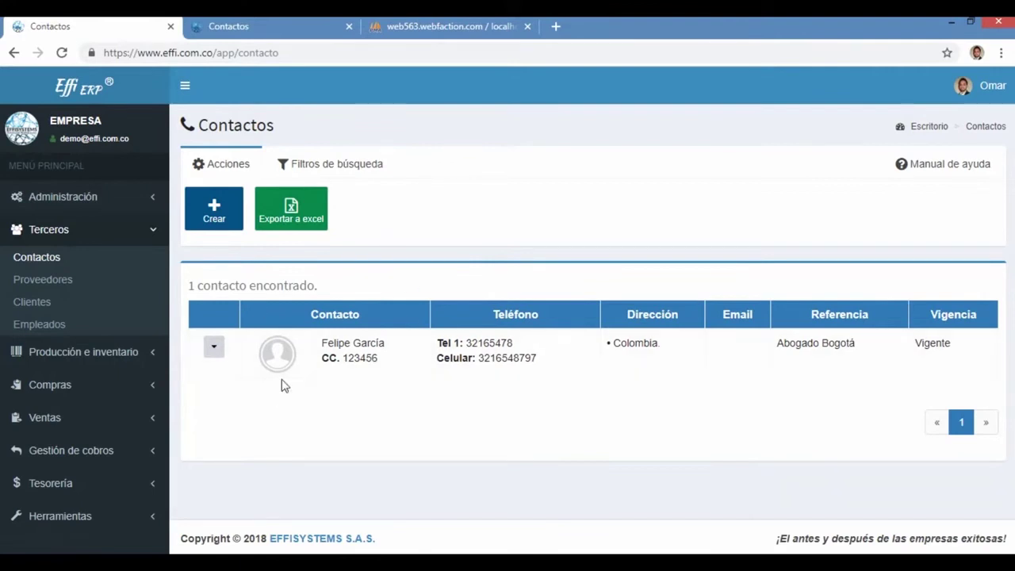
click(49, 282)
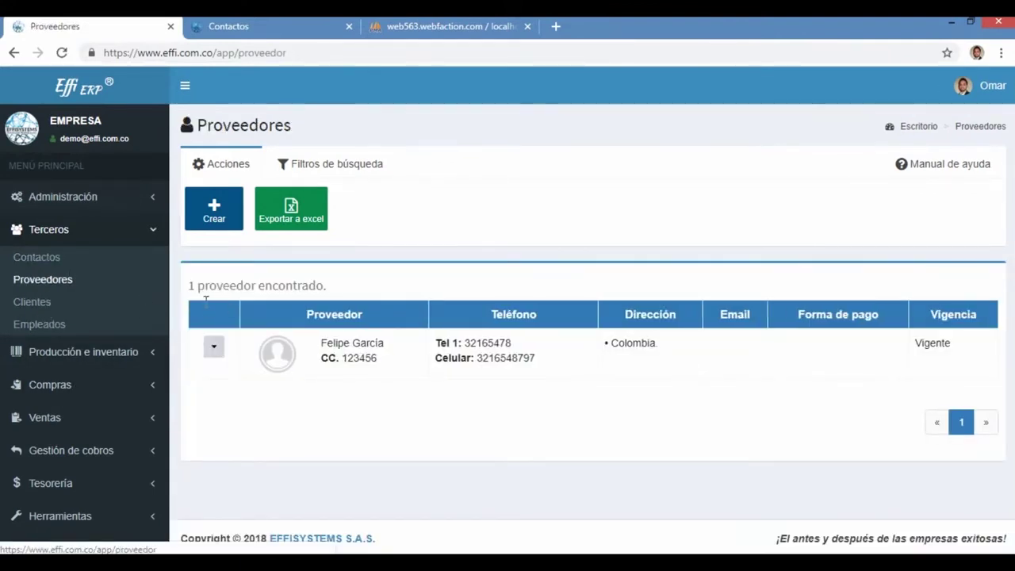
Step: Start a new client in Clientes and review the Información del tercero and Información del cliente sections of its form
click(56, 314)
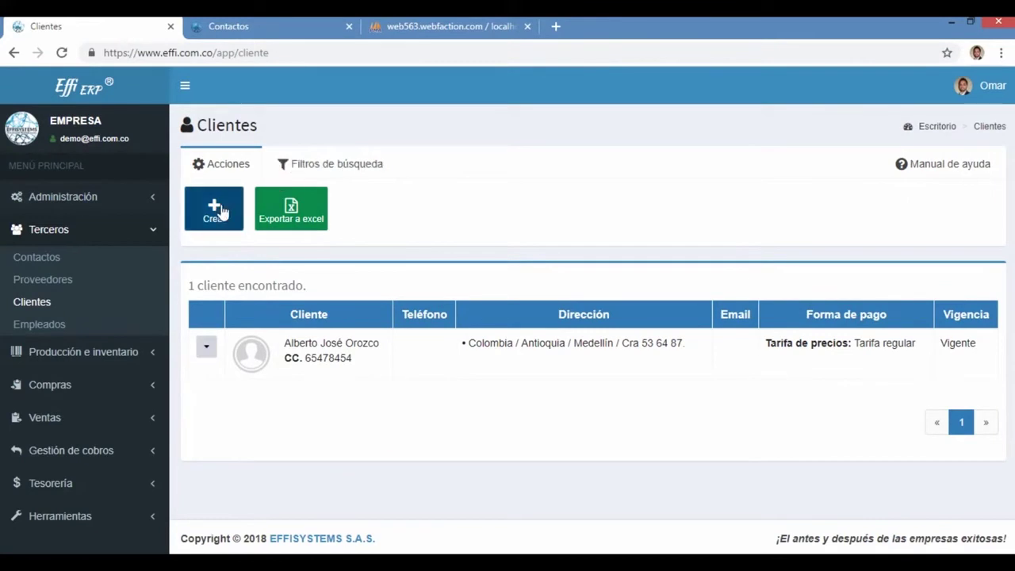
click(210, 218)
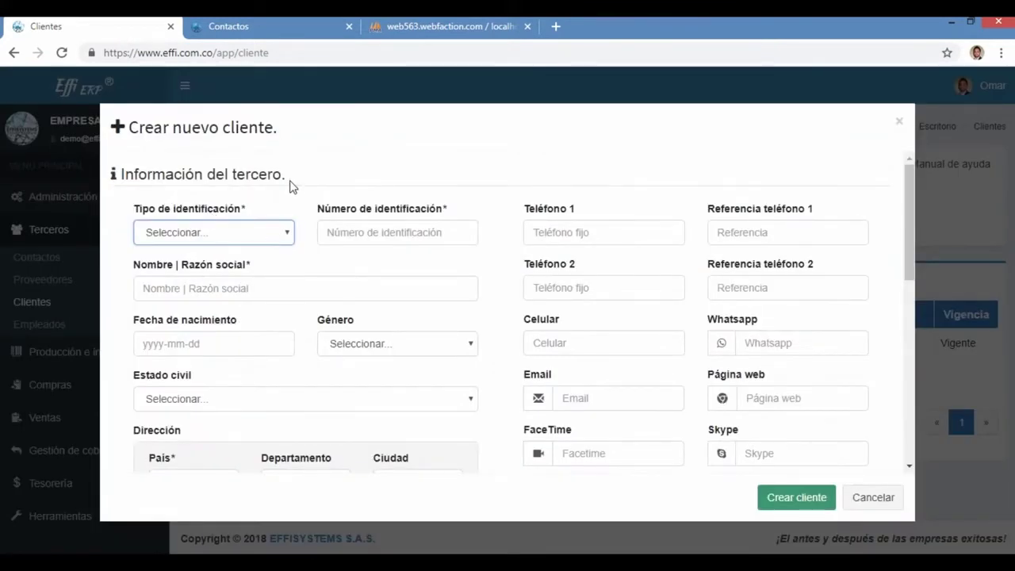
drag(287, 175, 113, 174)
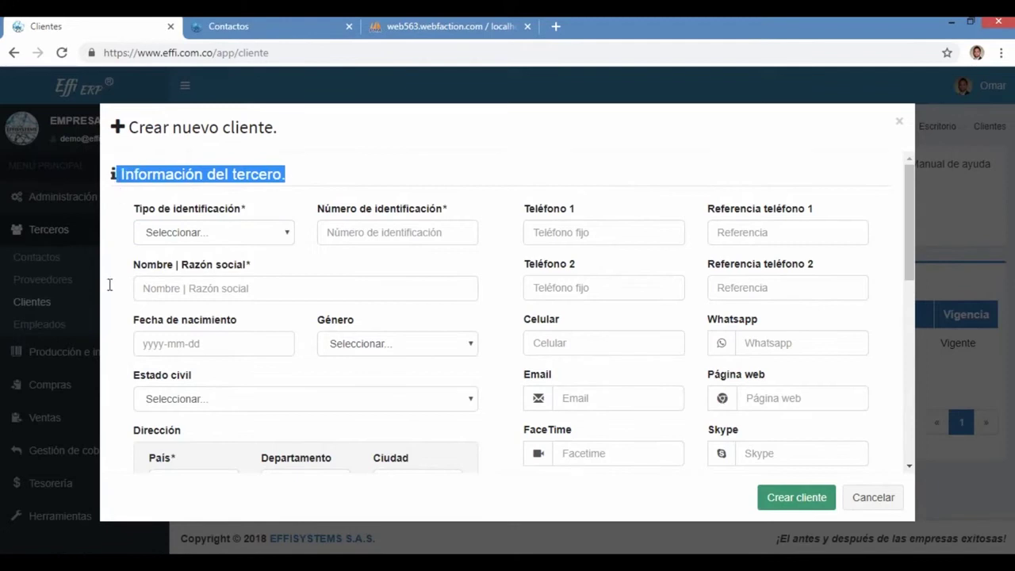
scroll(111, 291, down, 6)
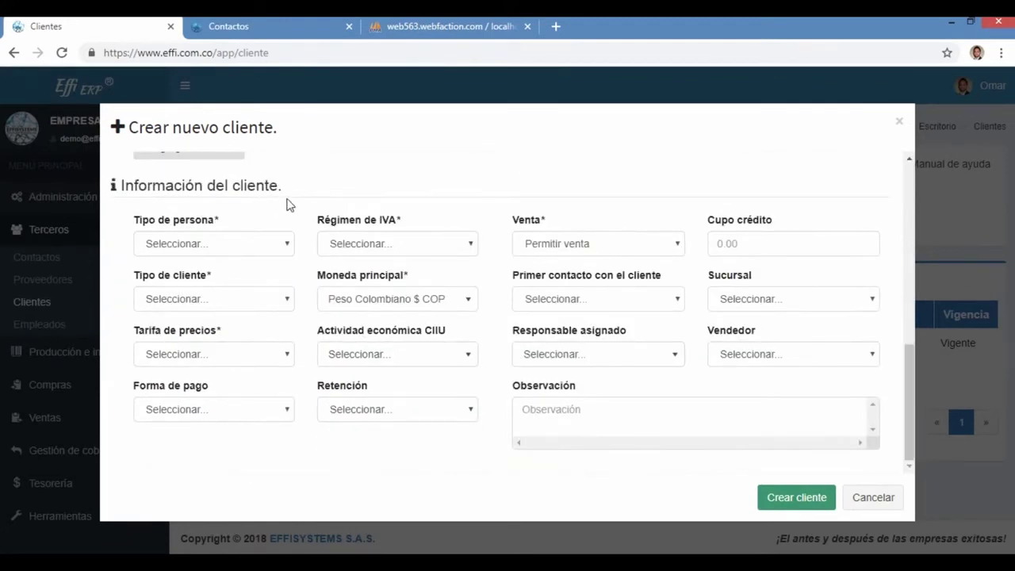
drag(284, 187, 123, 195)
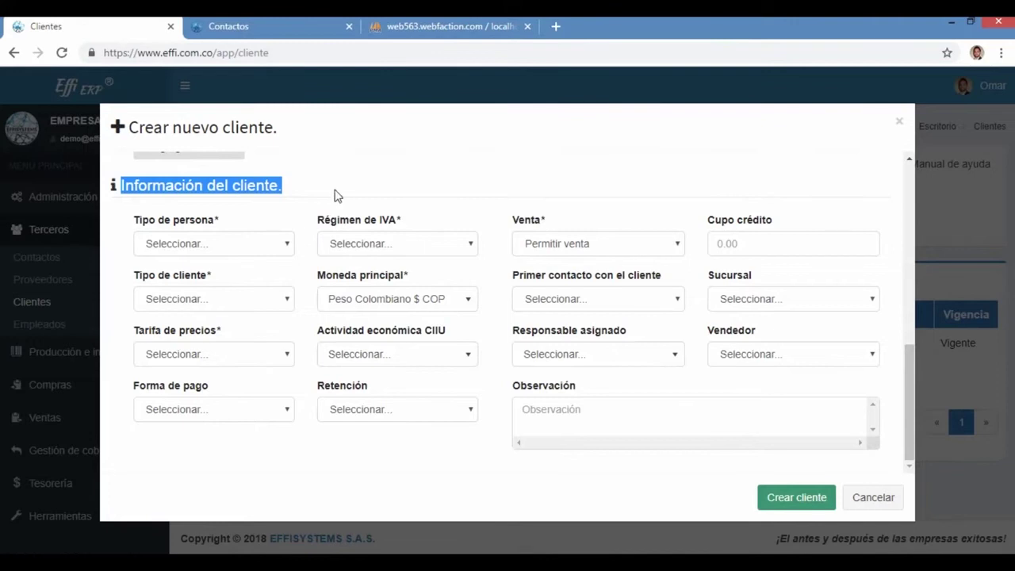
scroll(416, 220, up, 10)
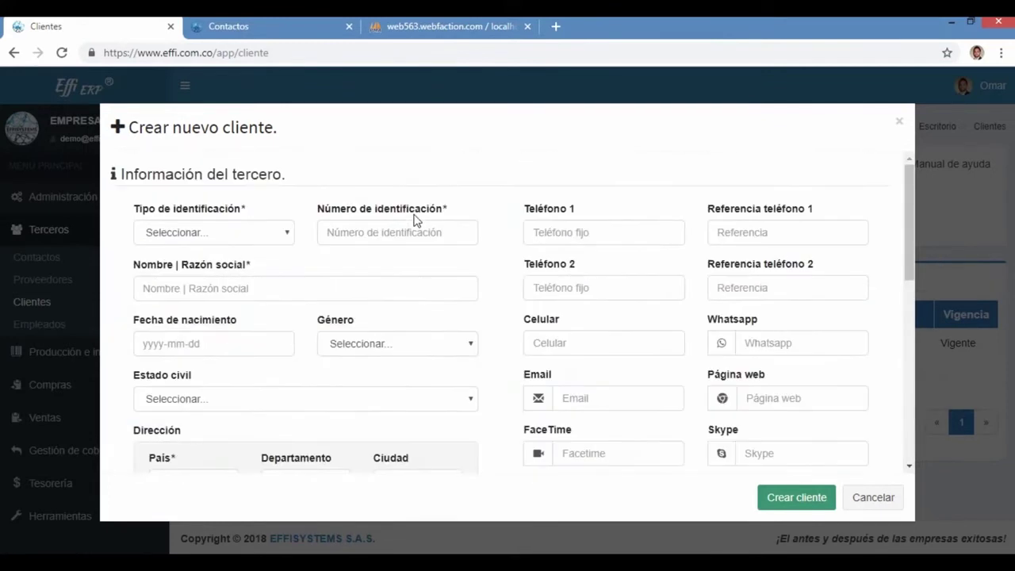
Step: Set Tipo de identificación to Cédula de ciudadanía and enter the existing third party's identification number to load the shared data
click(228, 235)
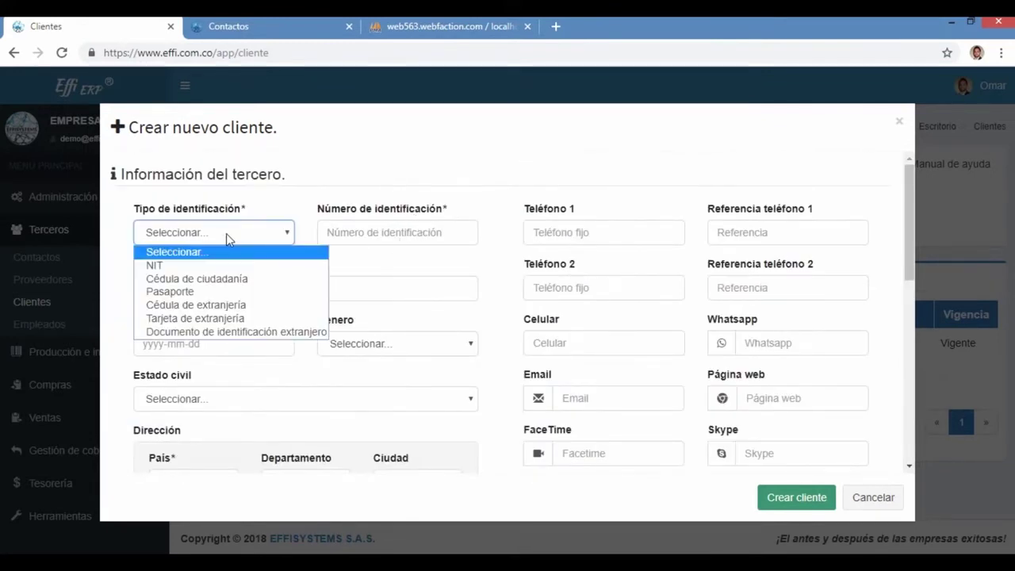
click(209, 281)
click(359, 232)
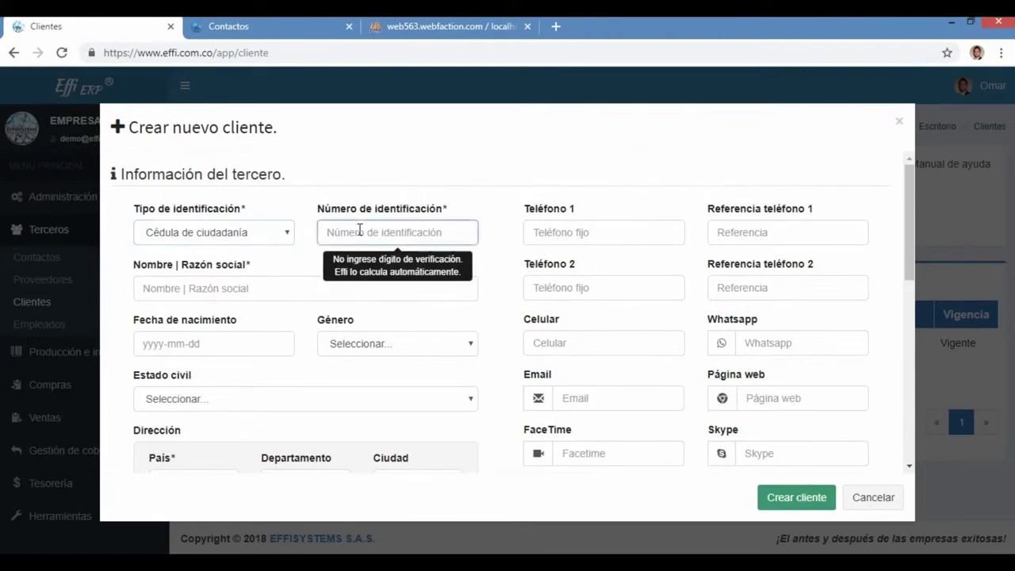
text(123456)
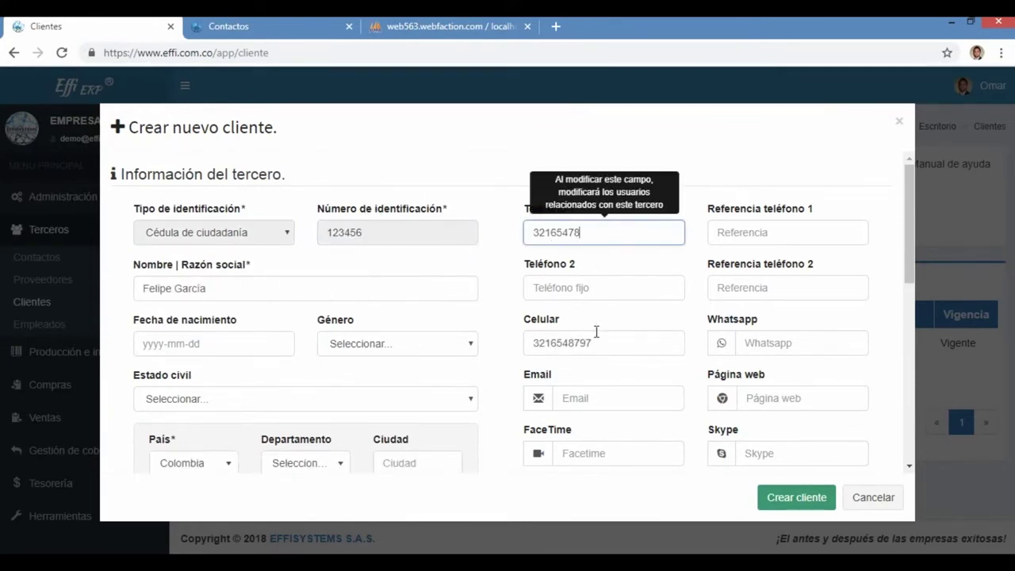
Step: Set the client's address to Departamento Antioquia and Ciudad Medellín
scroll(512, 340, down, 5)
scroll(511, 342, up, 2)
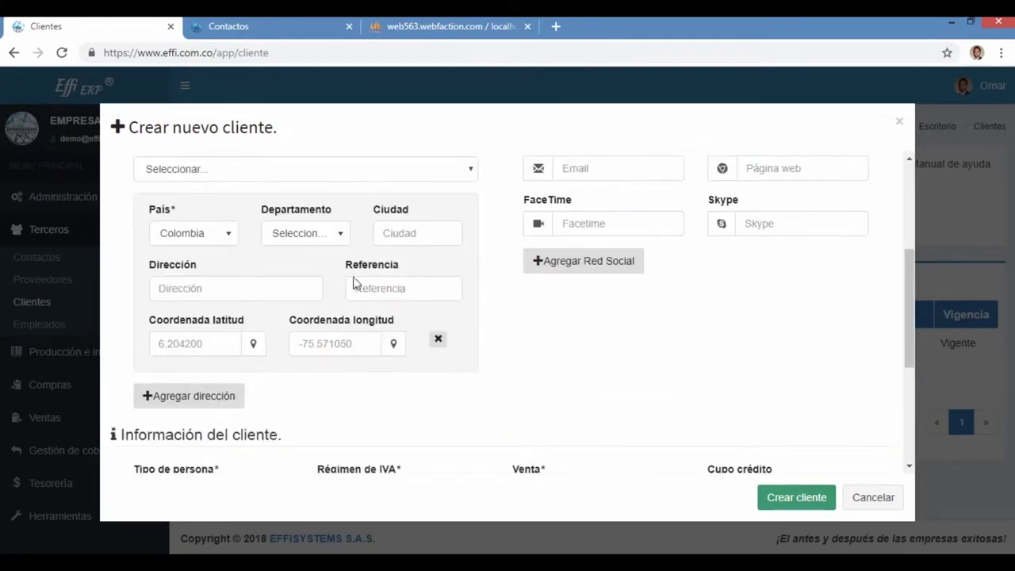
click(309, 238)
text(antio)
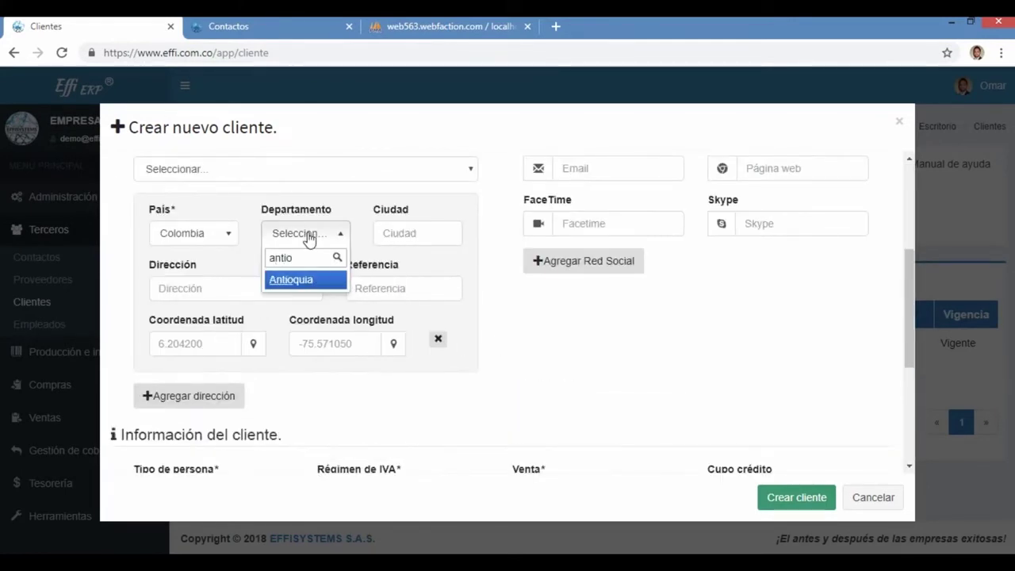
key(Return)
click(426, 229)
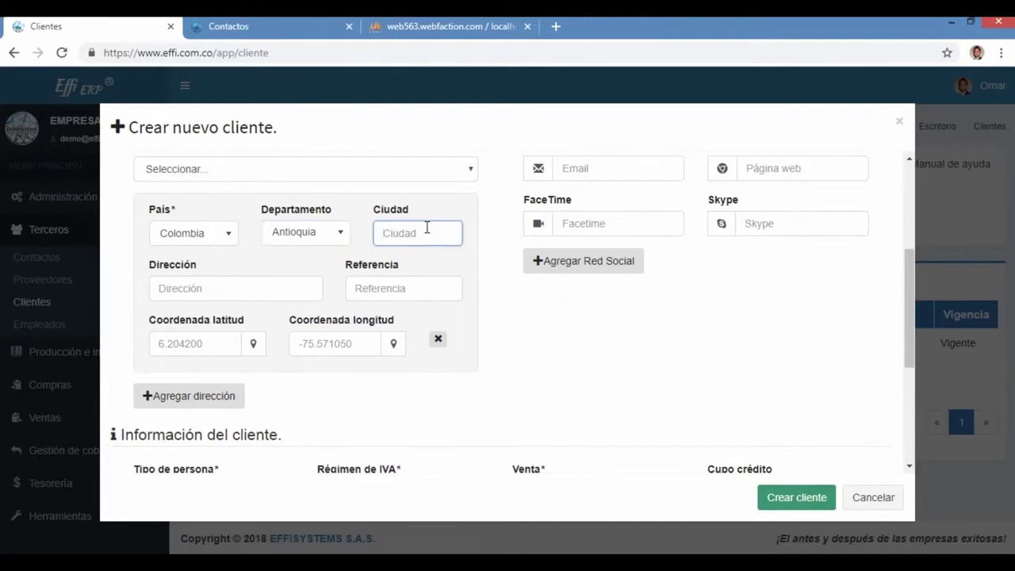
text(Medellín)
Step: Set Tipo de persona to Natural in the Información del cliente section
scroll(467, 280, down, 3)
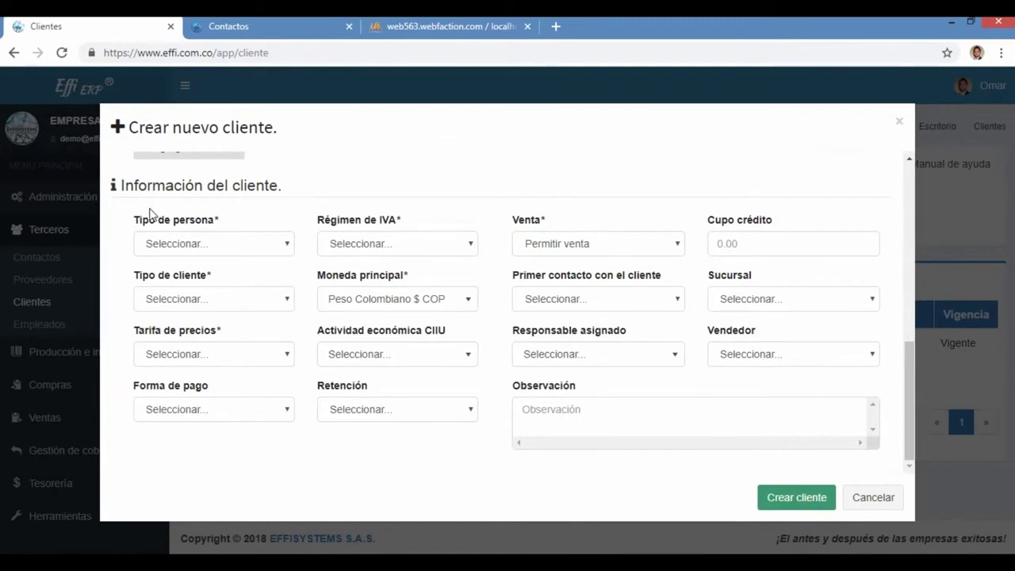
drag(219, 225, 209, 226)
click(217, 242)
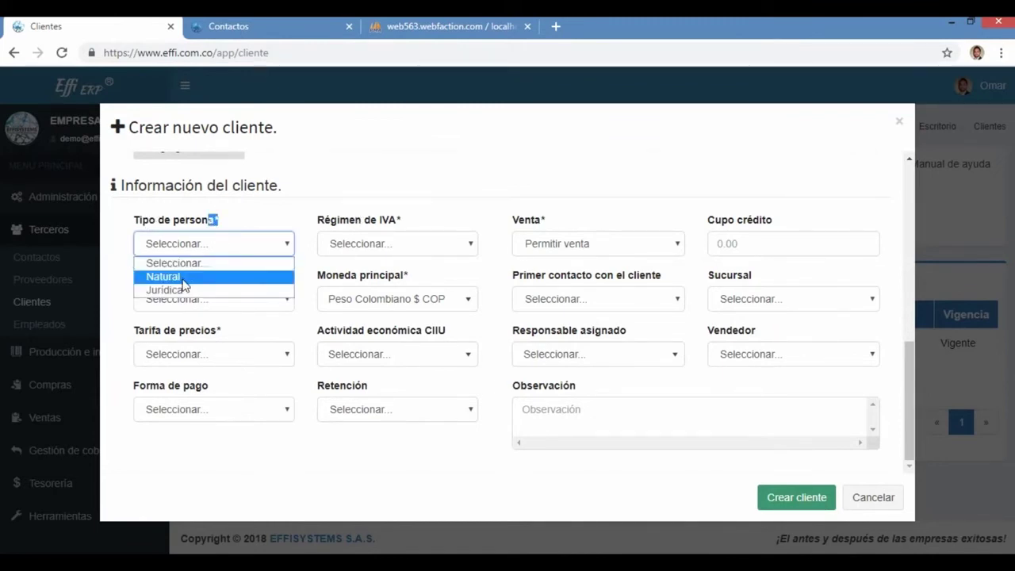
click(181, 278)
click(295, 222)
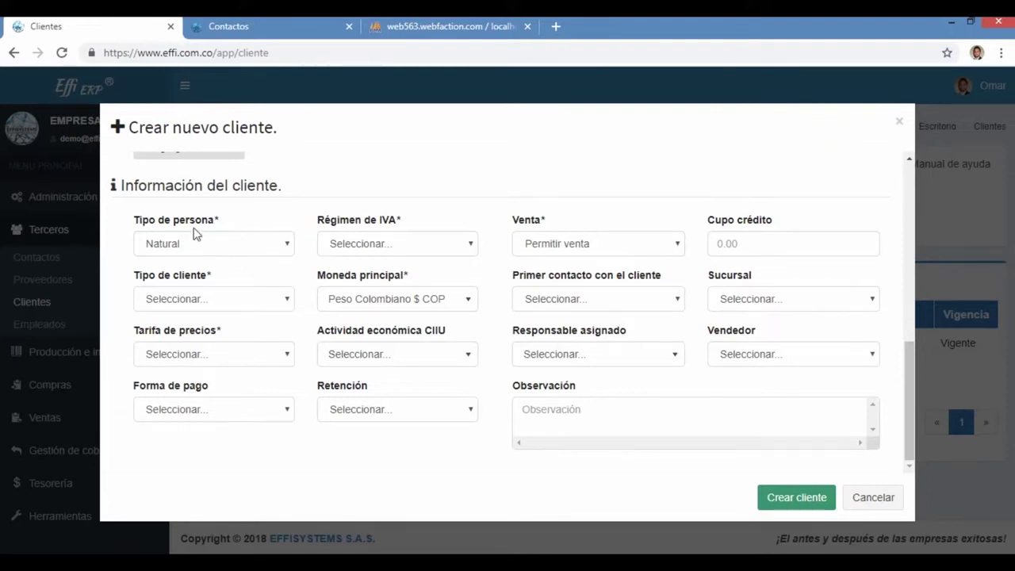
double_click(339, 224)
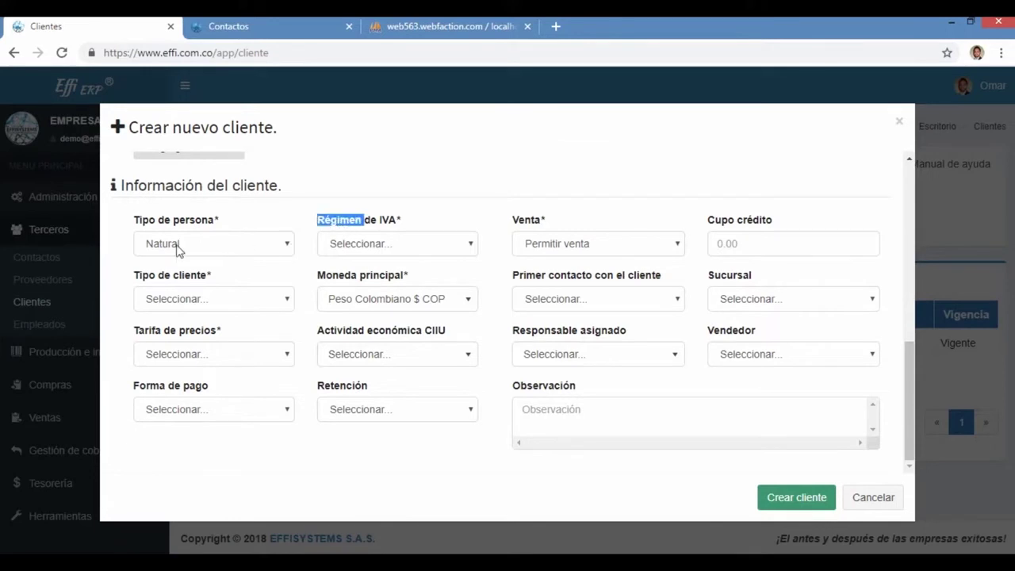
double_click(190, 221)
click(253, 213)
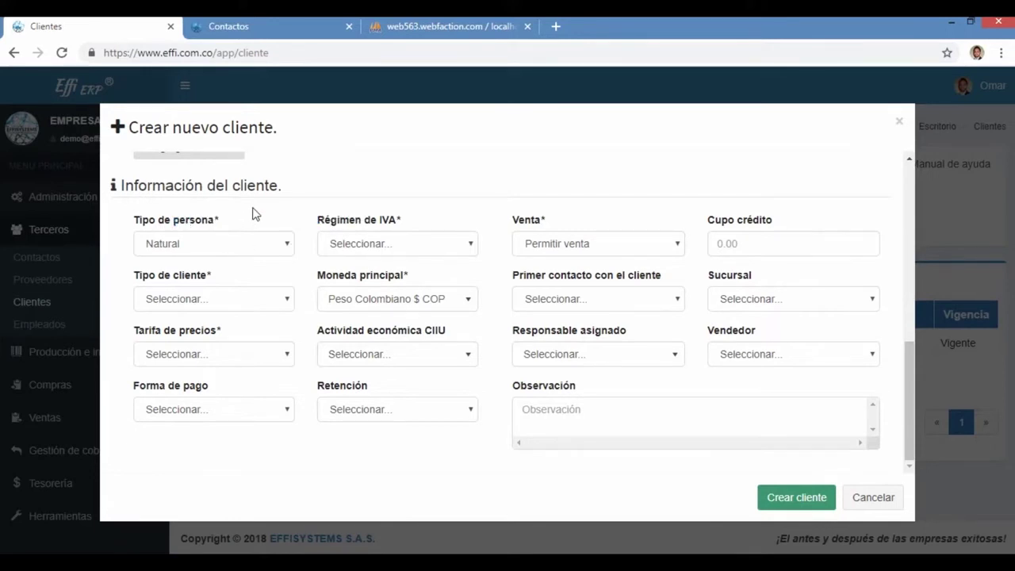
Step: Set Régimen de IVA to Simplificado and Tipo de cliente to Comprador
click(344, 243)
click(349, 274)
click(363, 295)
click(358, 288)
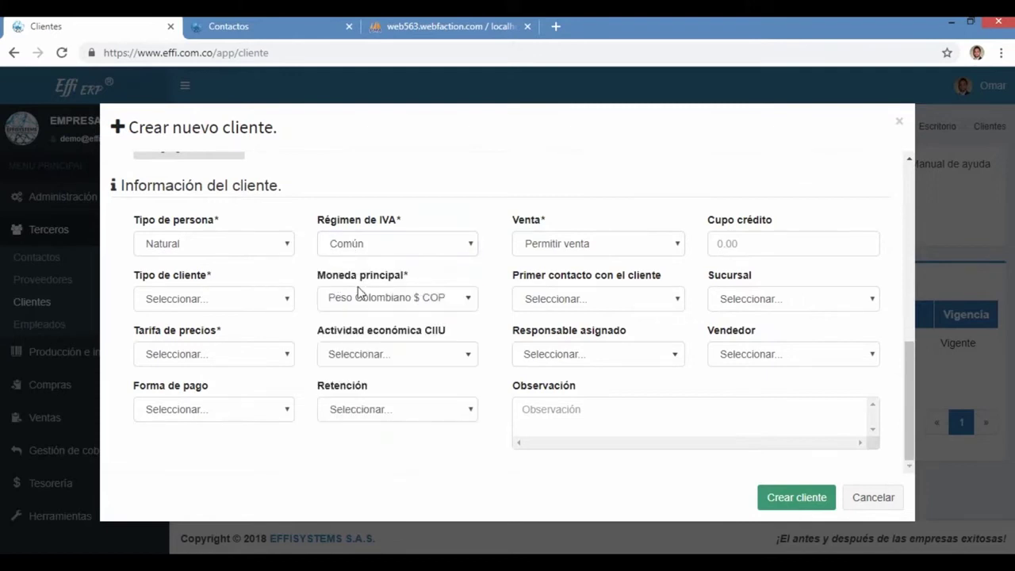
click(357, 243)
click(356, 287)
click(240, 305)
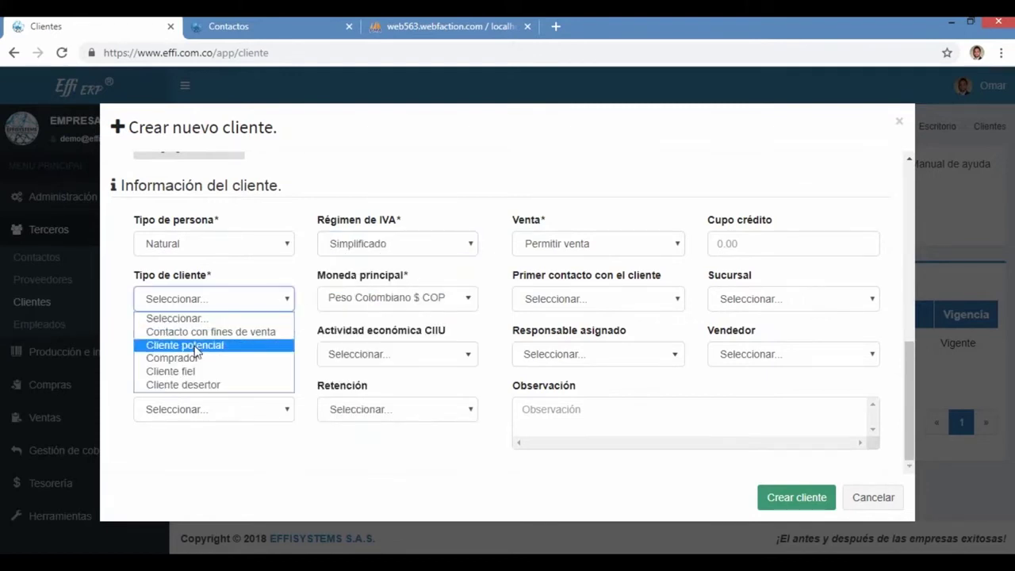
click(195, 359)
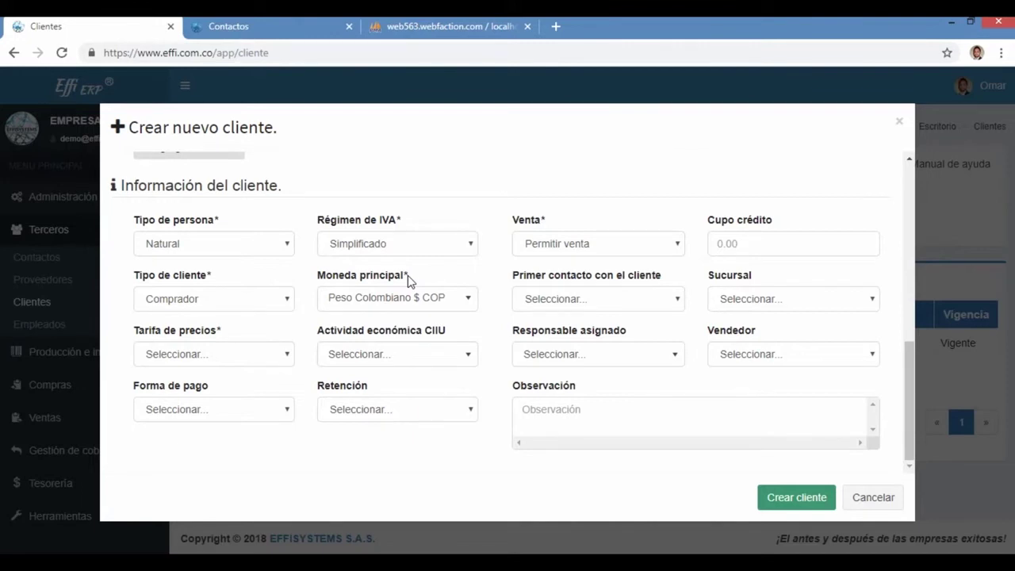
Step: Set the client's Moneda principal to Dólar Estadounidense $ USD
click(394, 309)
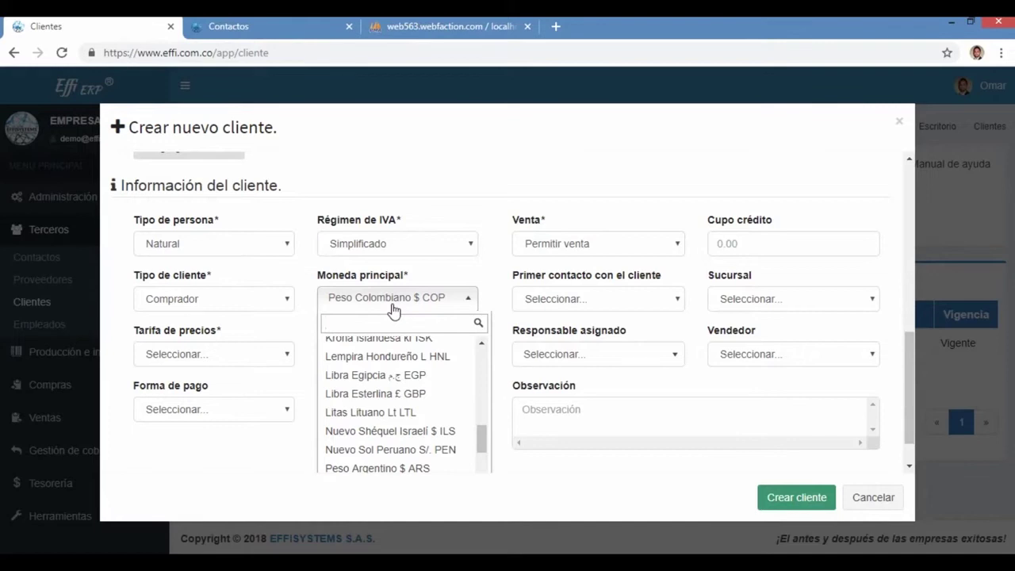
text(esa)
key(BackSpace)
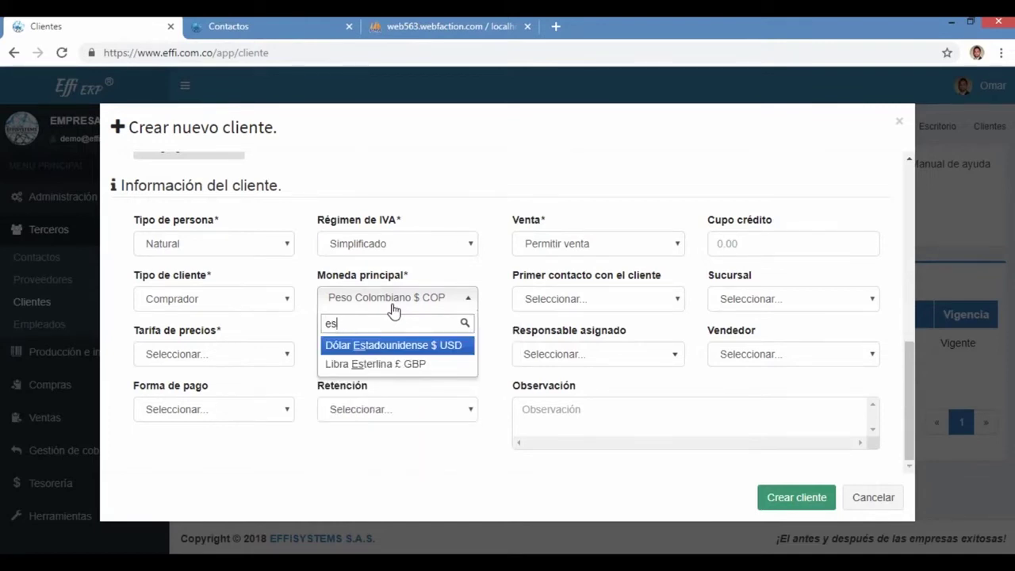
click(396, 348)
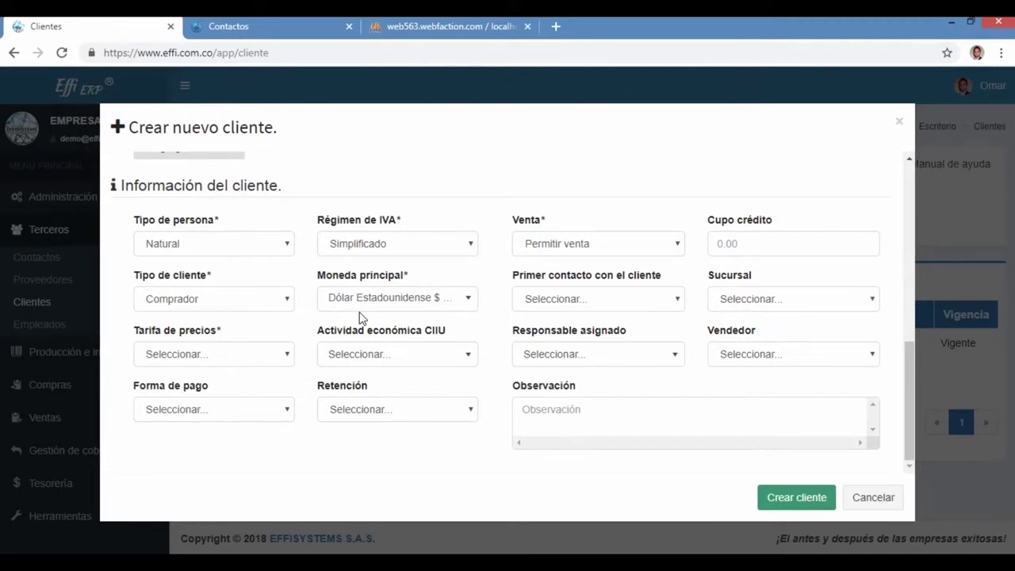
Step: Check the Tarifas de precios table under Administración in the second browser tab, closing its unfinished contact form, and return to the new client form
click(252, 352)
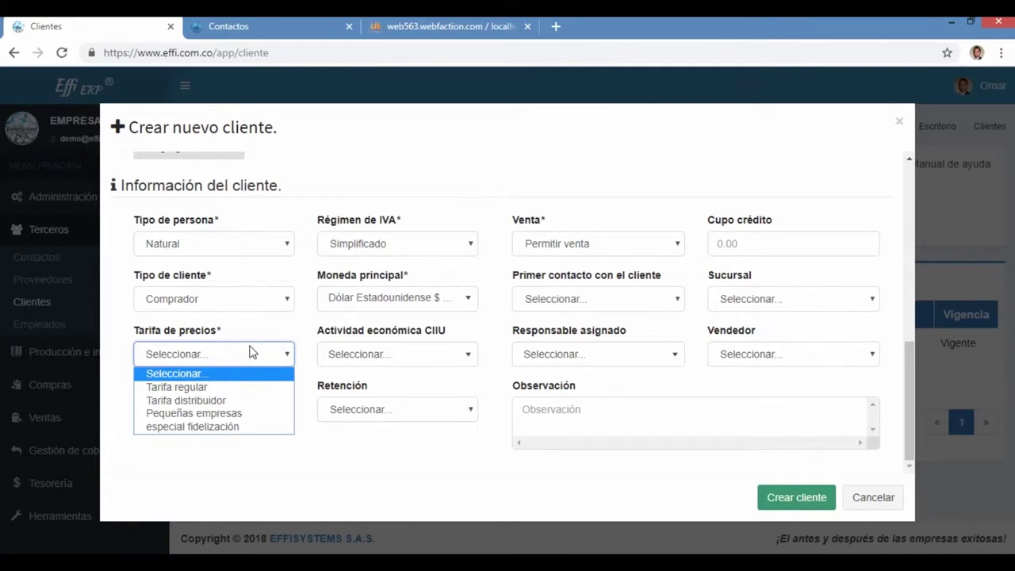
click(220, 27)
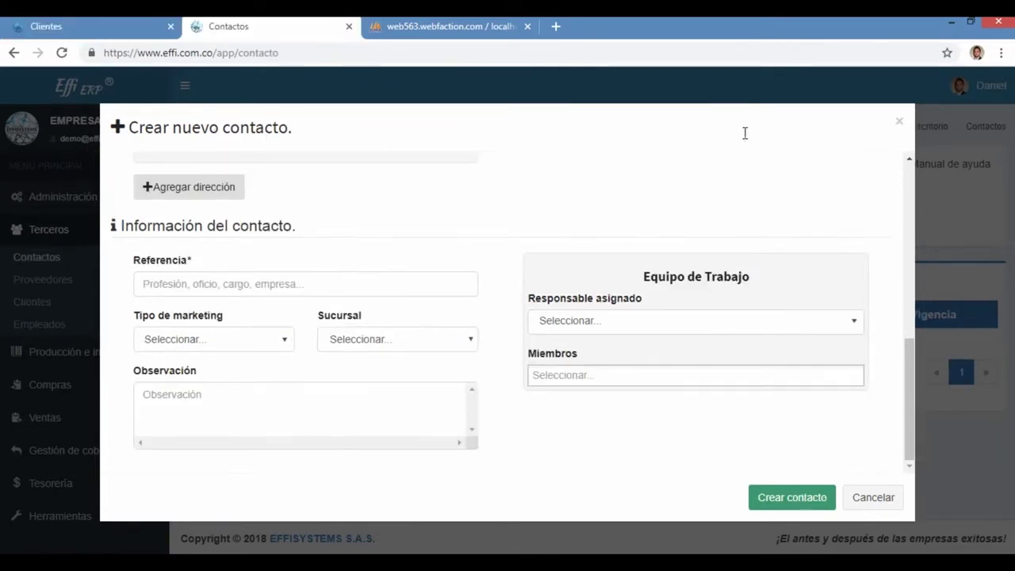
click(898, 122)
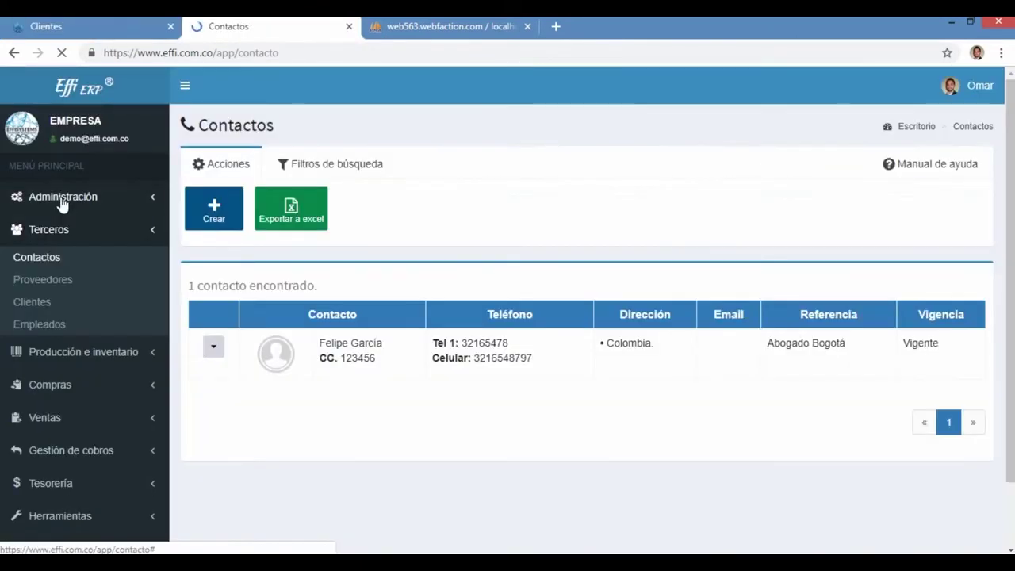
click(61, 198)
click(55, 382)
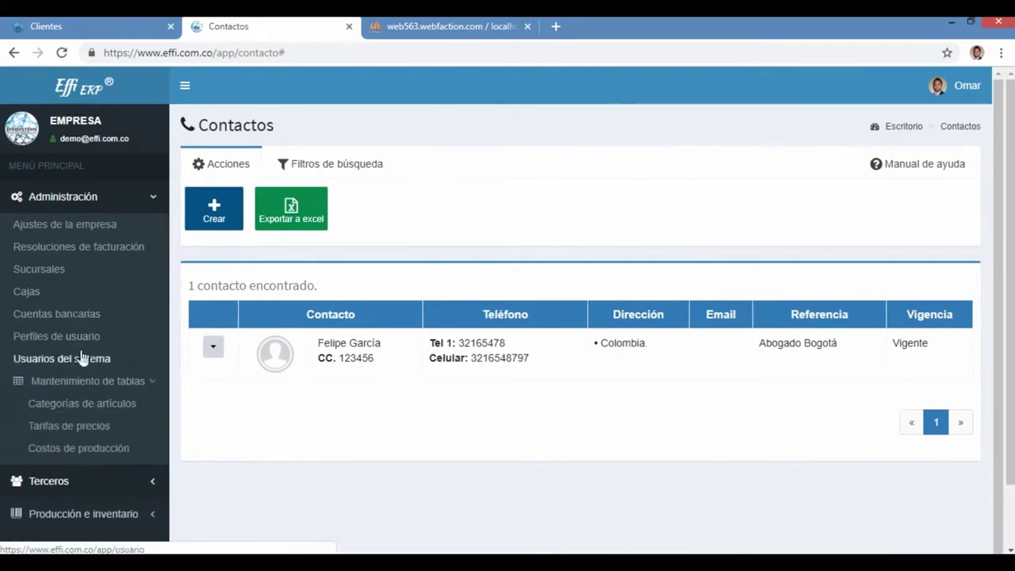
click(65, 426)
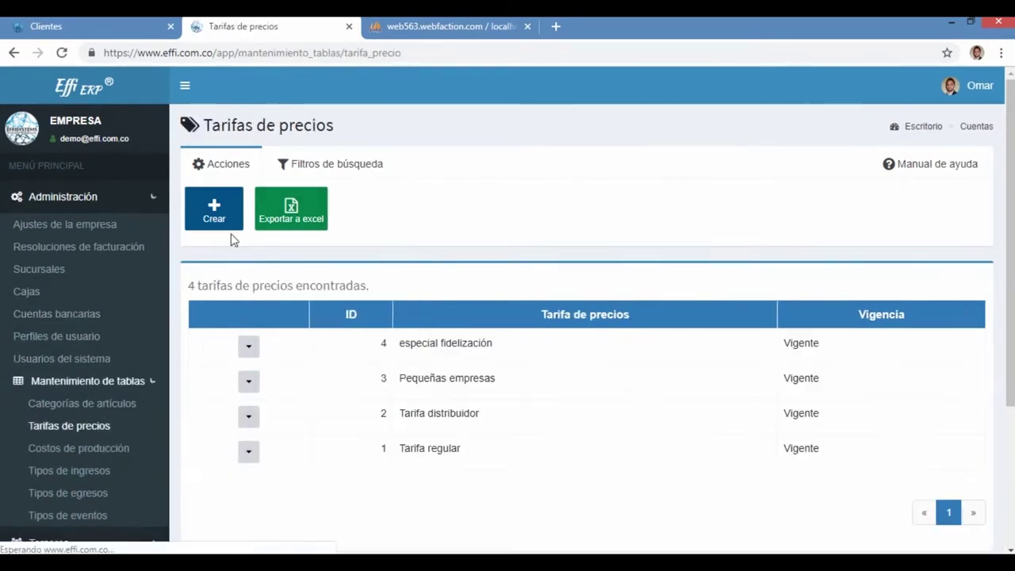
click(74, 27)
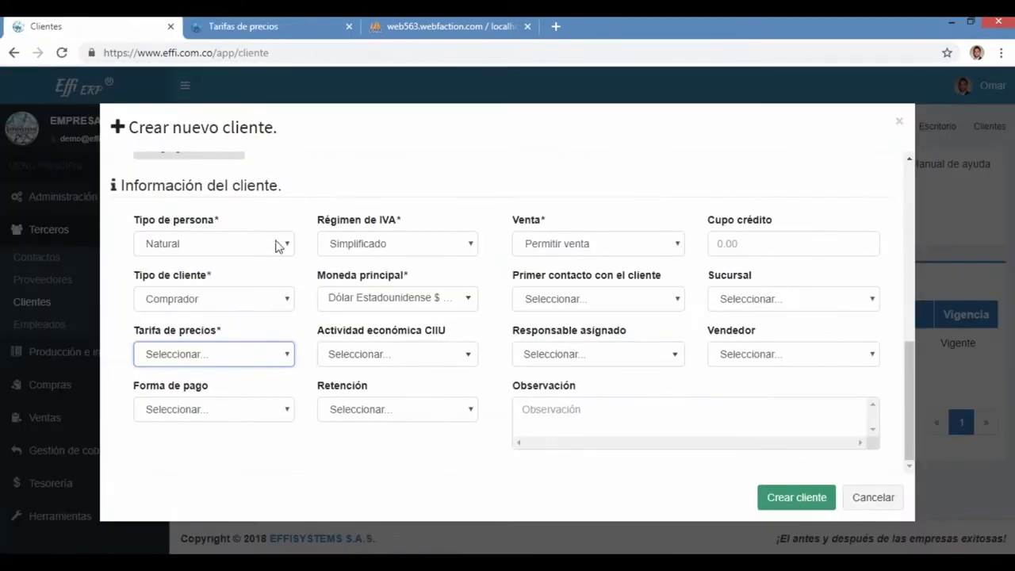
Step: Set Tarifa de precios to Tarifa distribuidor and Actividad económica CIIU to code 6201, Actividades de desarrollo de sistemas informáticos
click(216, 357)
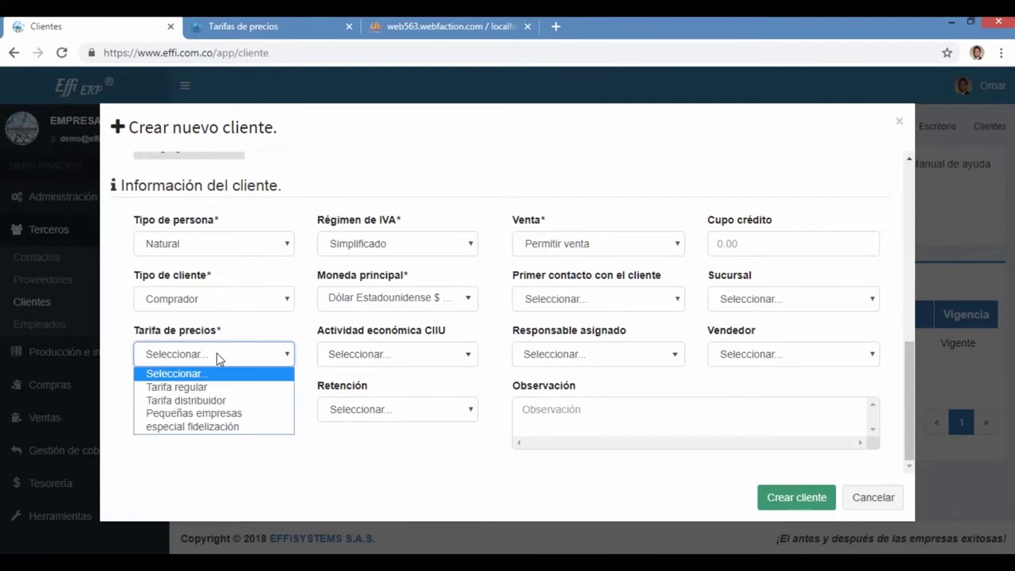
click(222, 402)
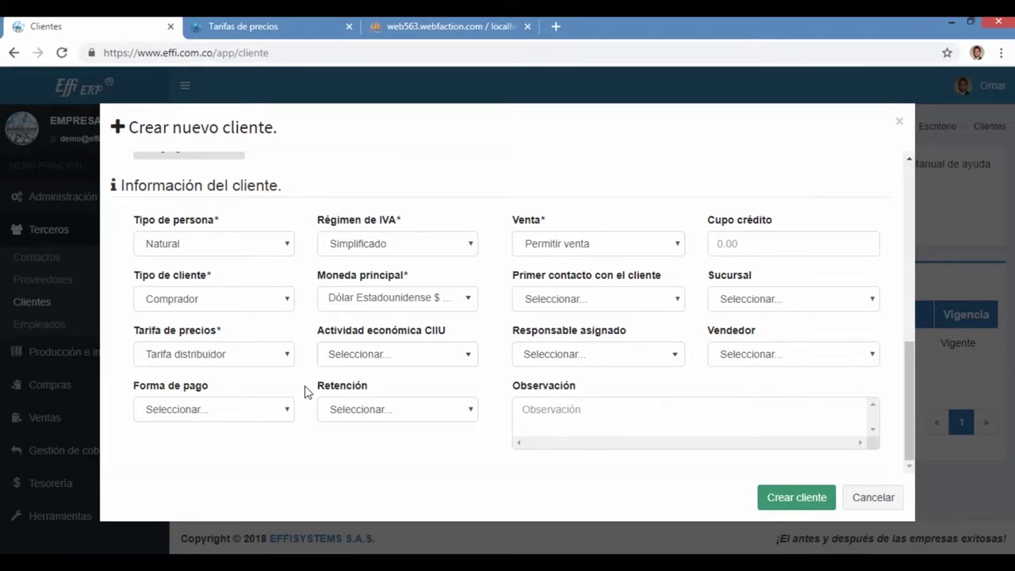
click(343, 363)
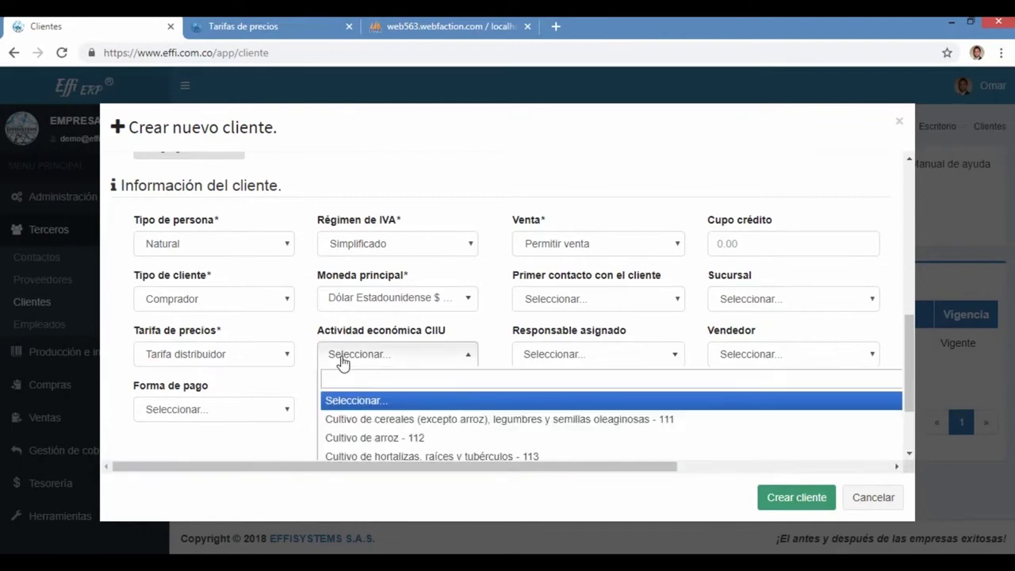
text(6201)
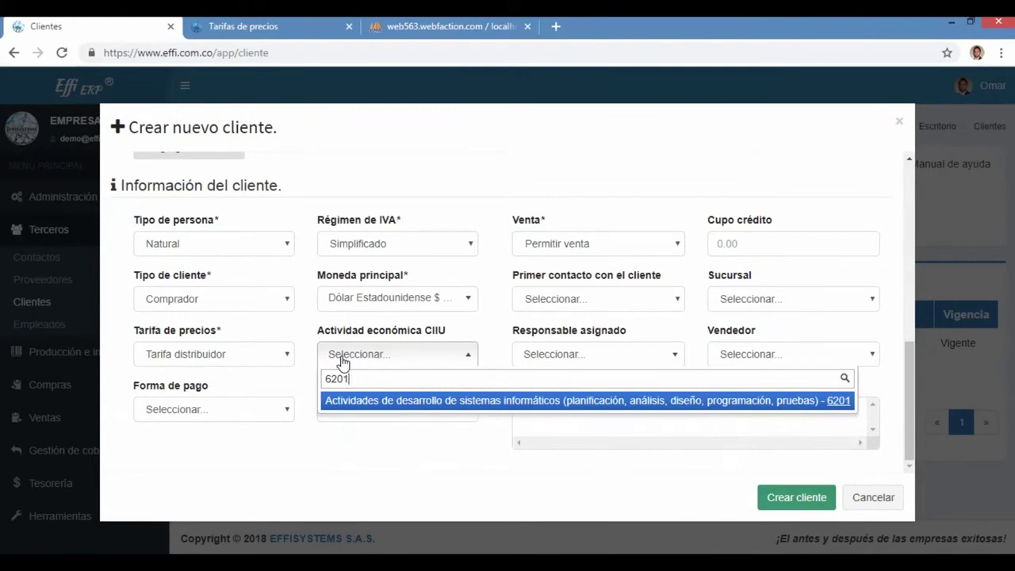
key(Return)
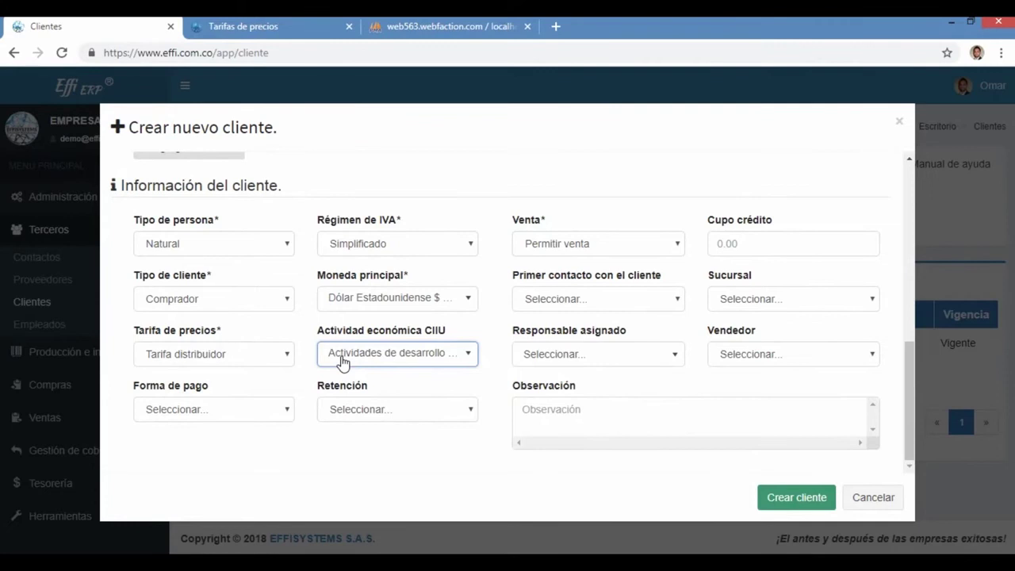
click(342, 359)
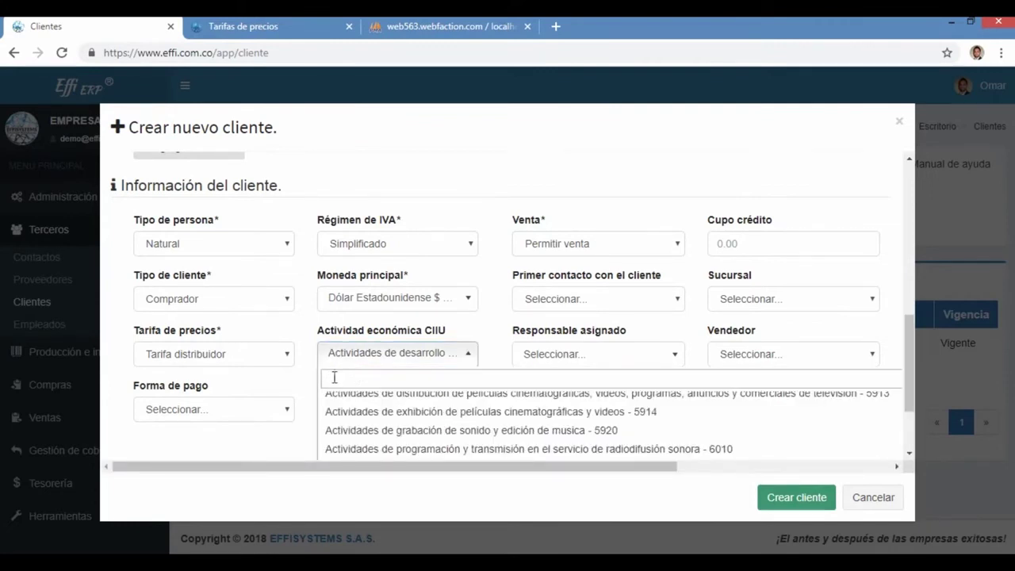
text(6201)
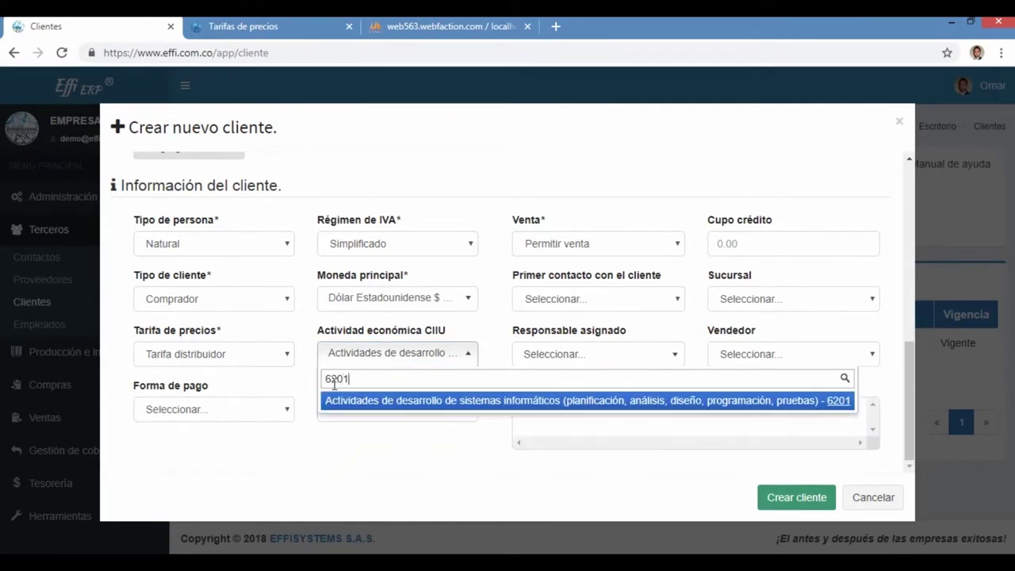
key(Return)
click(334, 387)
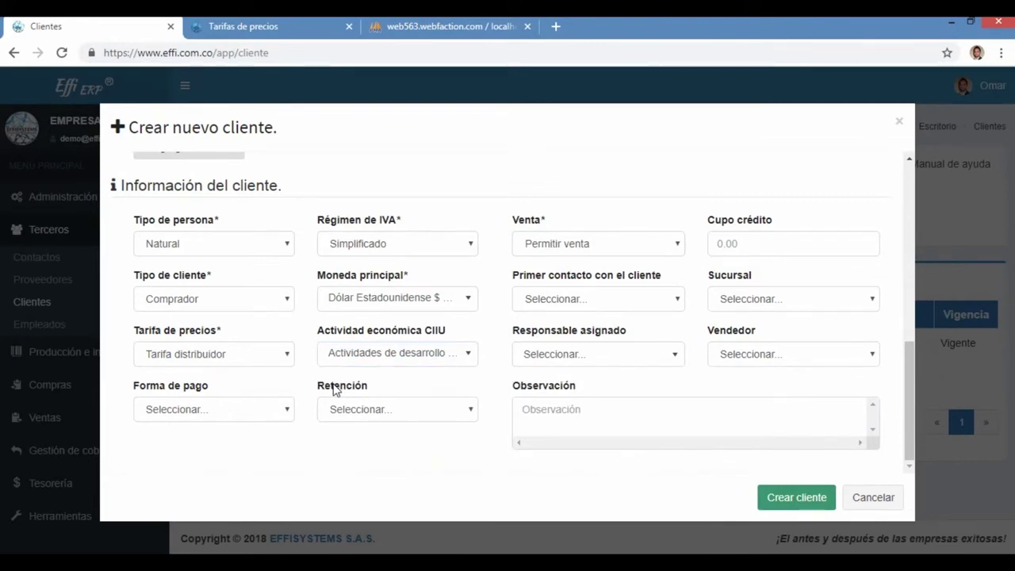
Step: Set the client's Forma de pago to 30 días
click(254, 410)
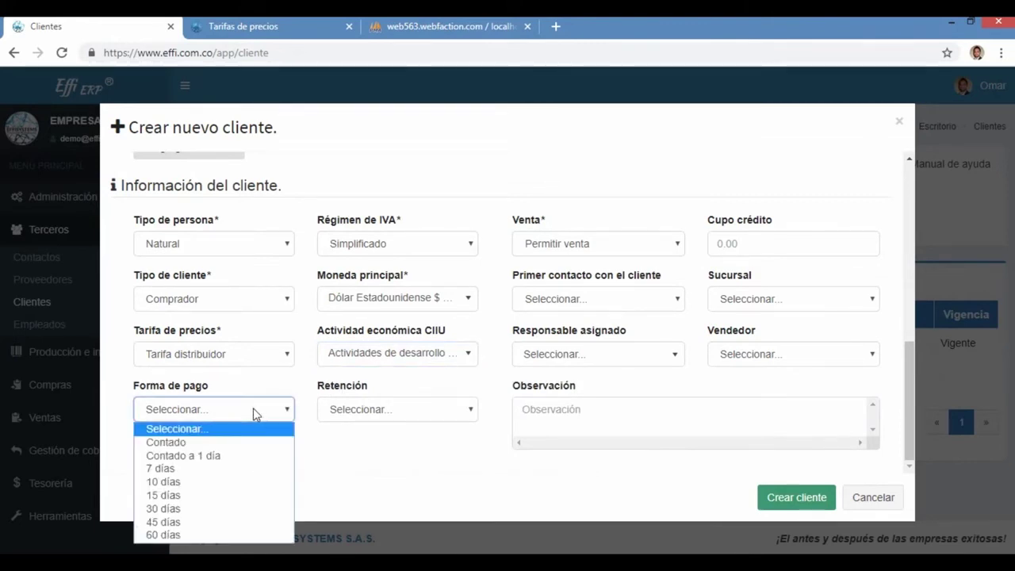
click(183, 508)
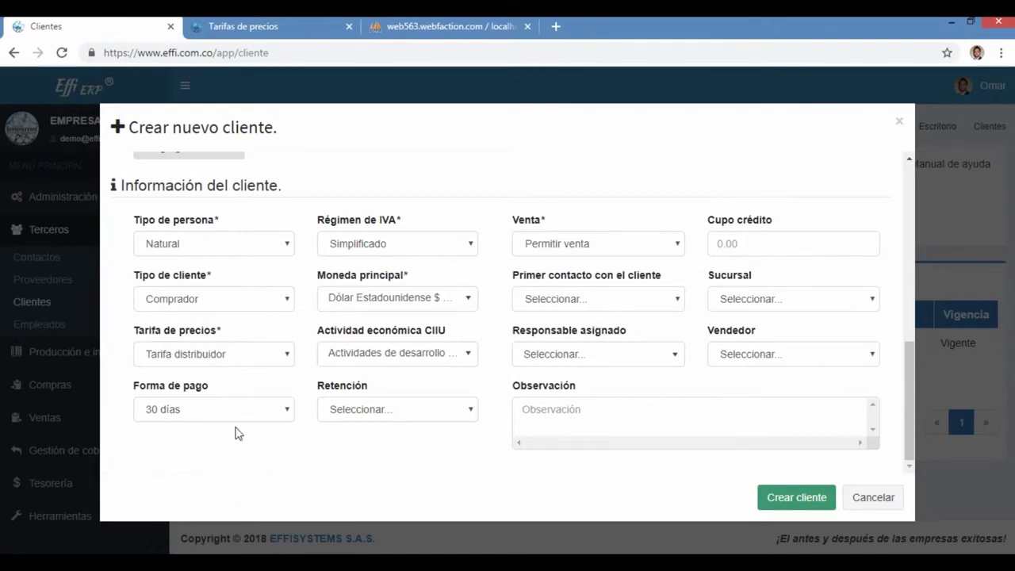
click(202, 422)
click(231, 504)
Step: Set Retención to 2.50% Sobre base - Compras generales (declarantes)
click(343, 419)
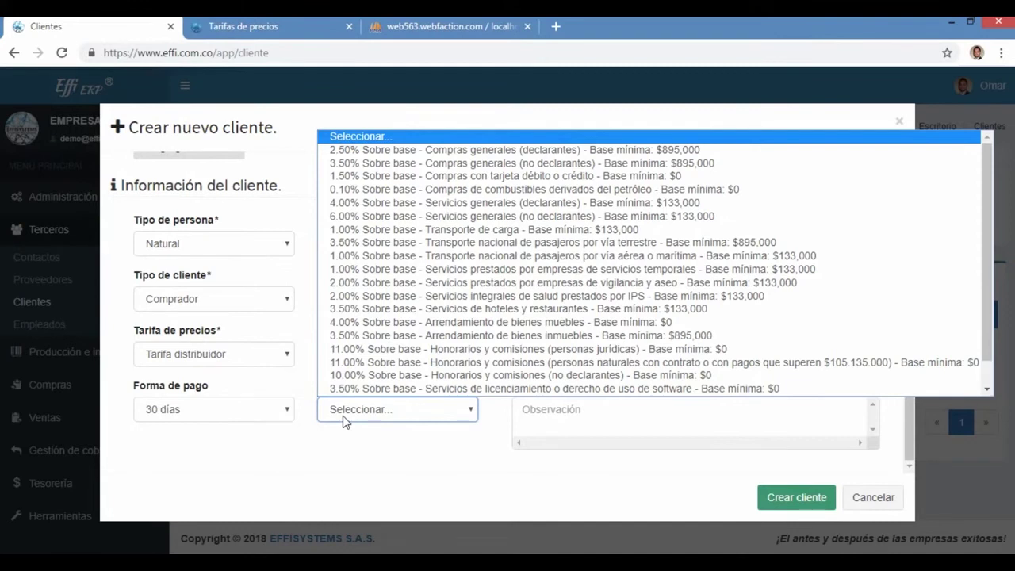
key(4)
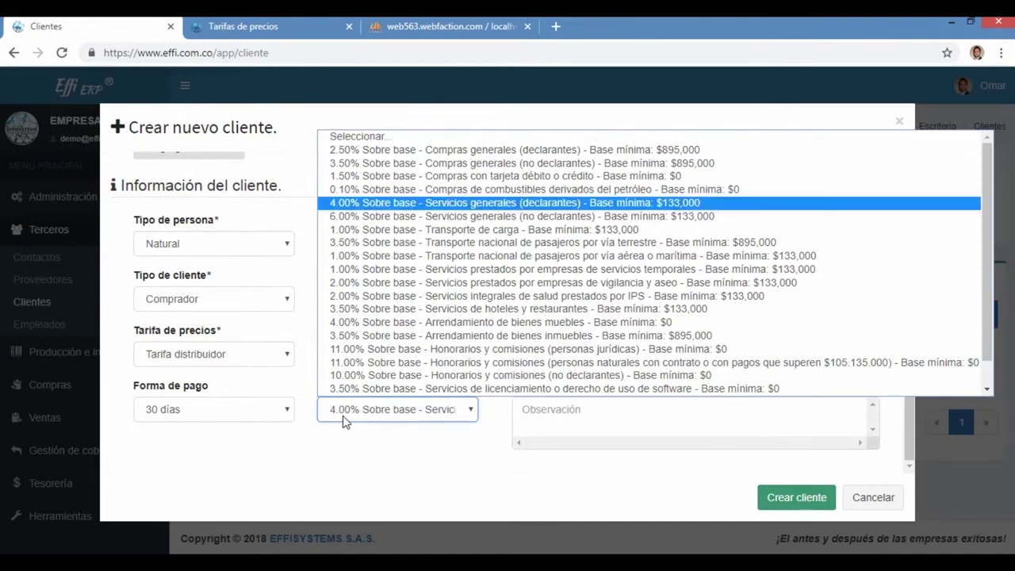
key(3)
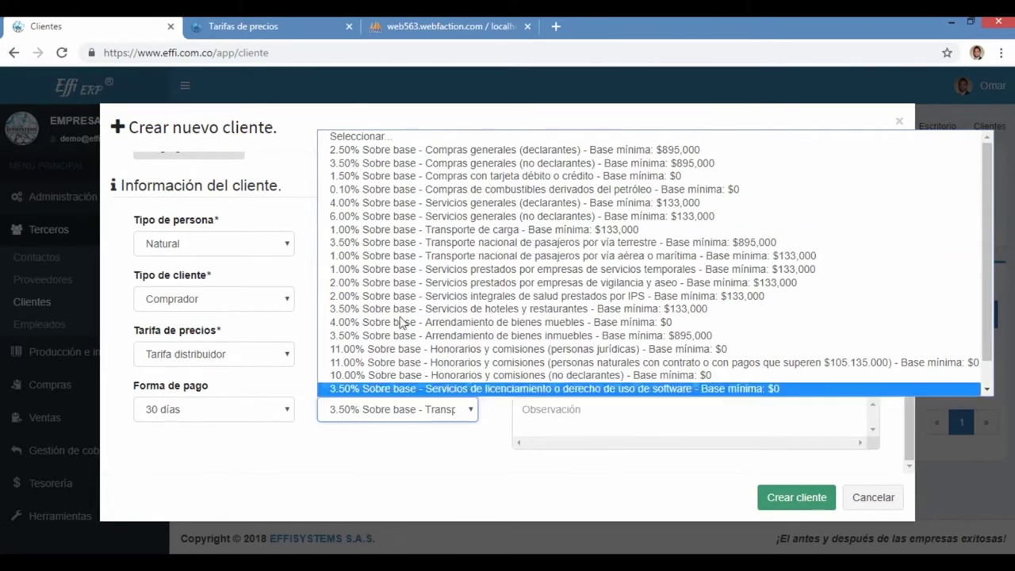
click(405, 162)
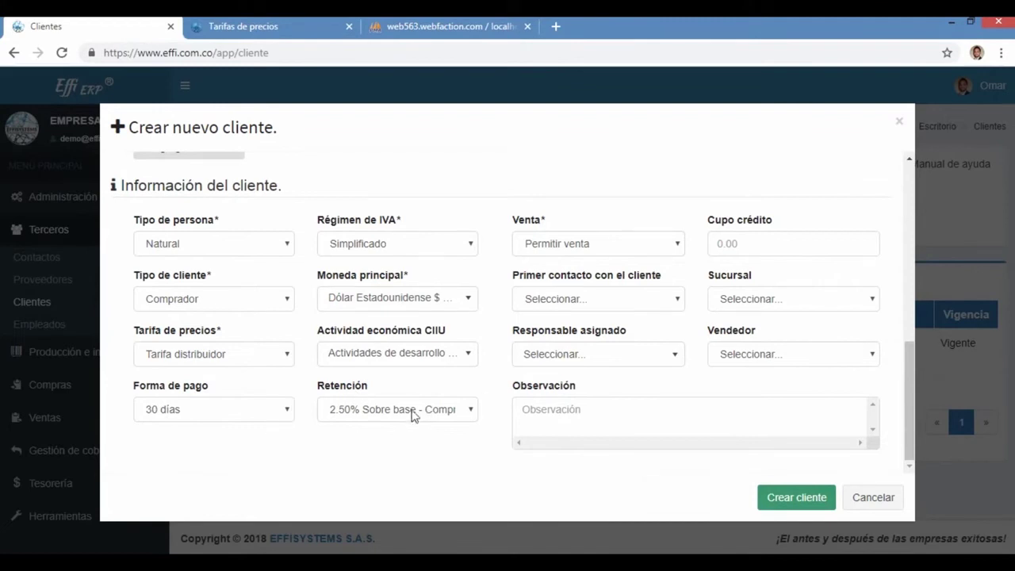
Step: Review the Venta and Primer contacto con el cliente options and the Cupo crédito field, leaving Venta on Permitir venta
click(557, 249)
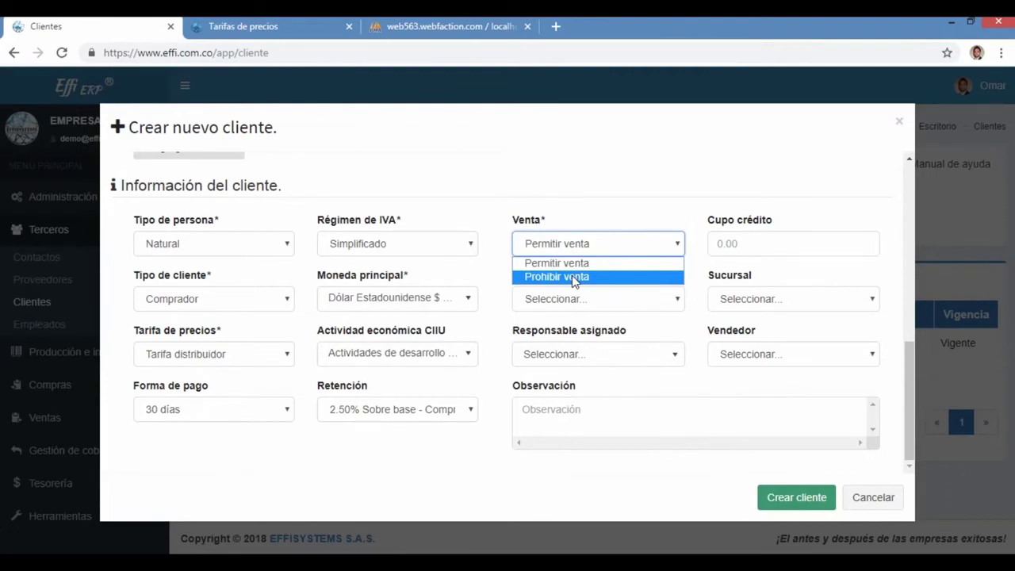
click(573, 277)
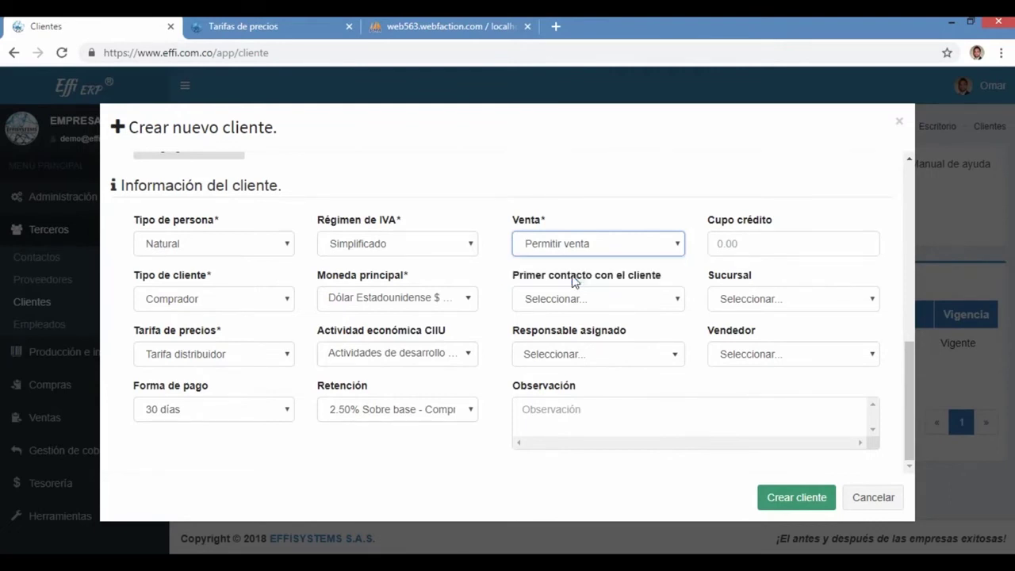
click(560, 246)
click(554, 264)
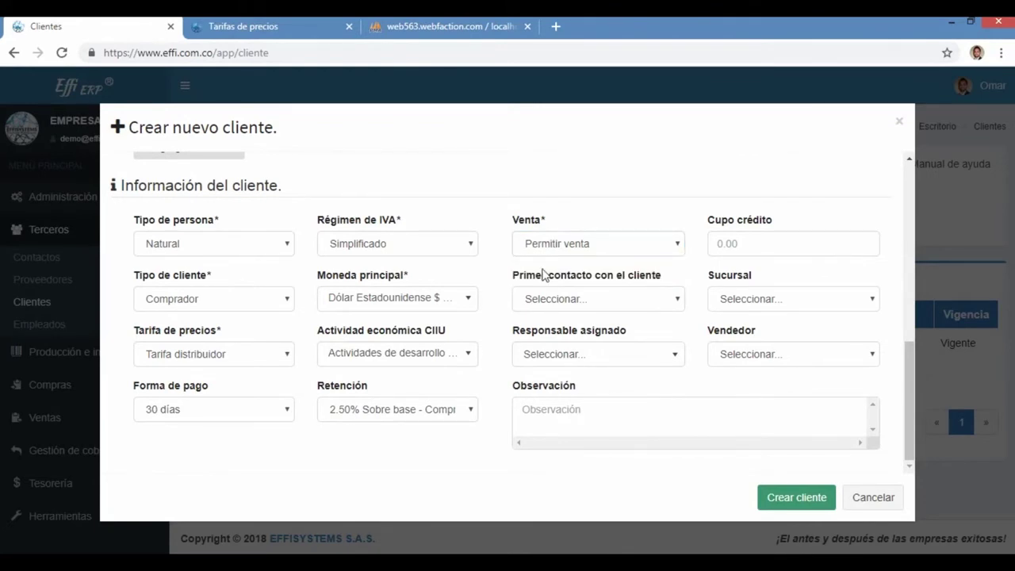
click(724, 246)
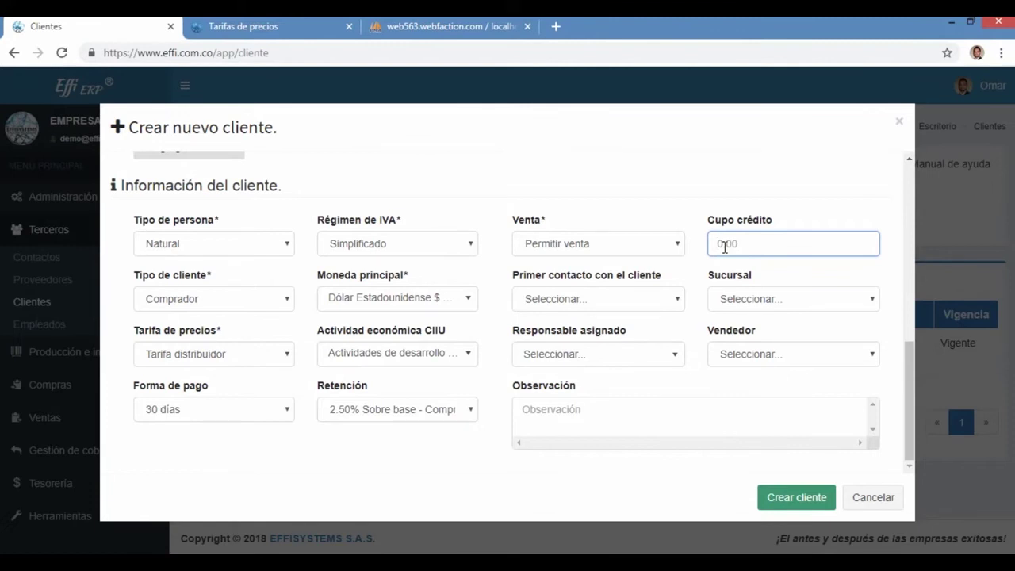
click(652, 302)
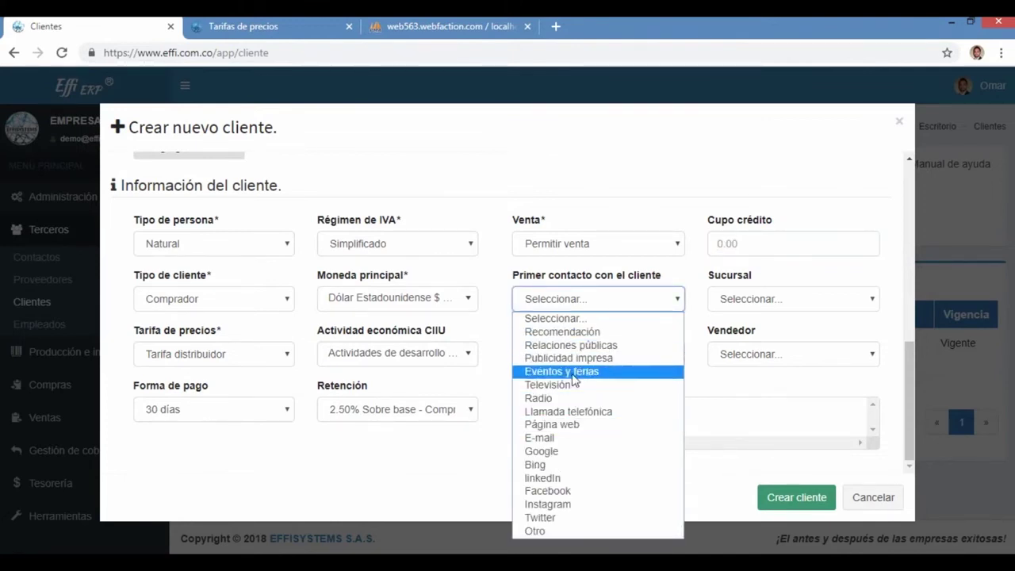
click(703, 275)
Step: Set Sucursal to Cali and assign the logged-in user as Responsable asignado
click(739, 298)
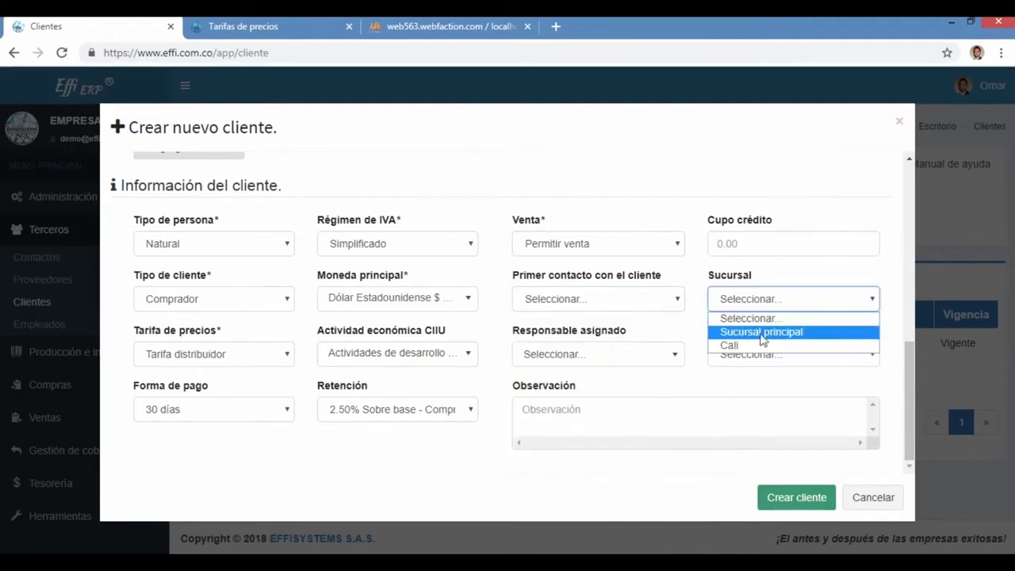
click(762, 272)
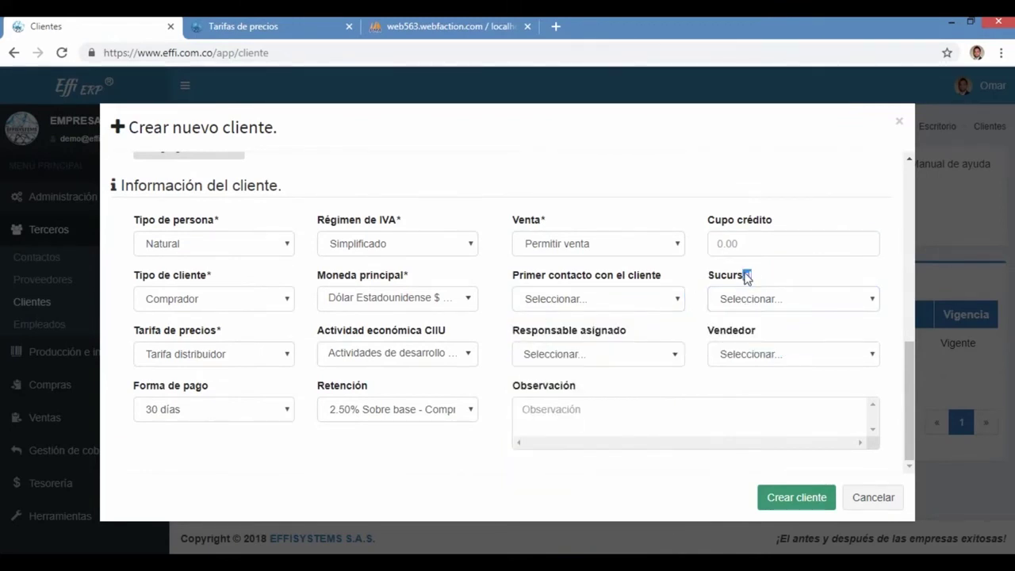
click(727, 301)
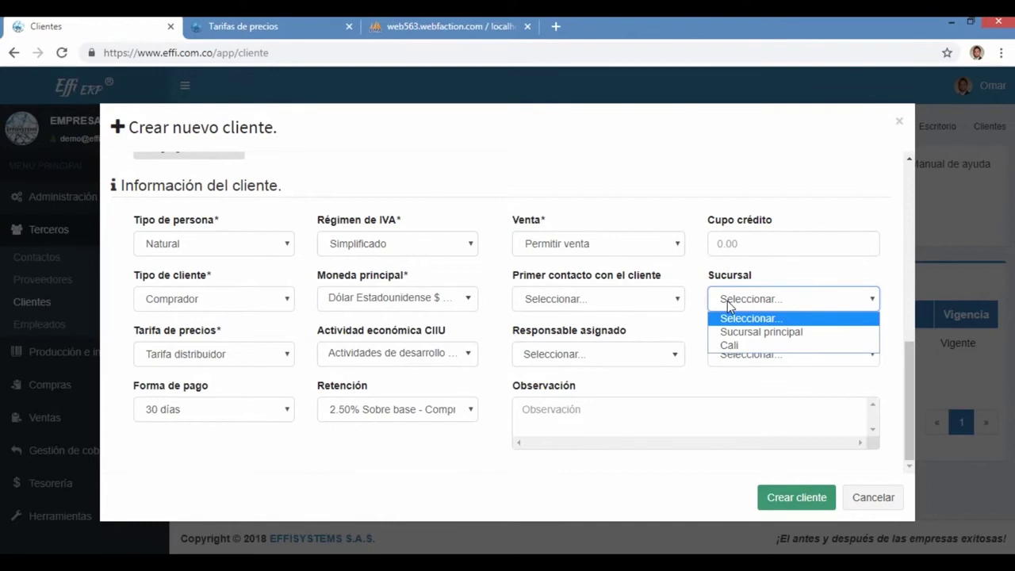
click(757, 331)
click(753, 301)
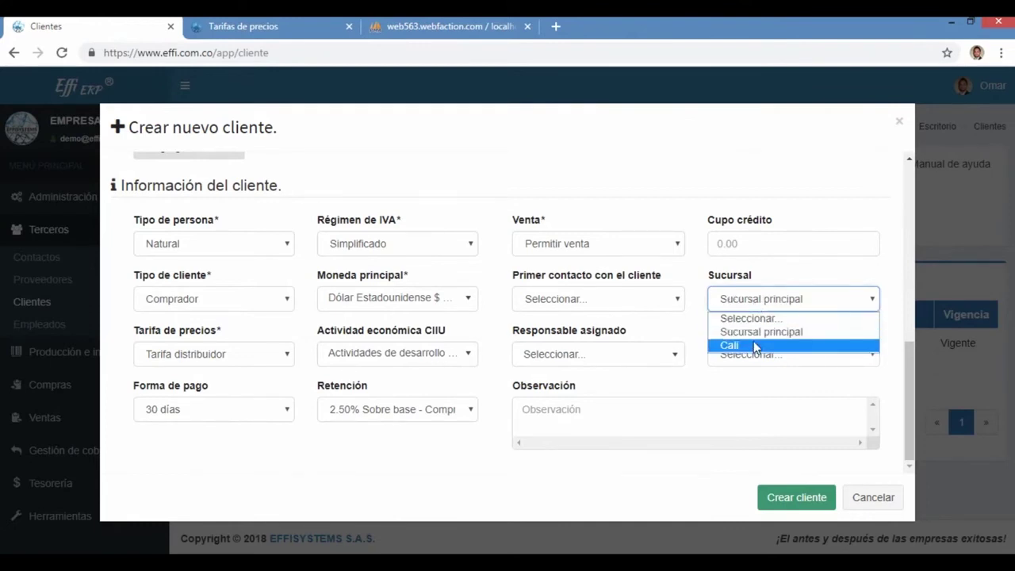
click(753, 346)
click(660, 360)
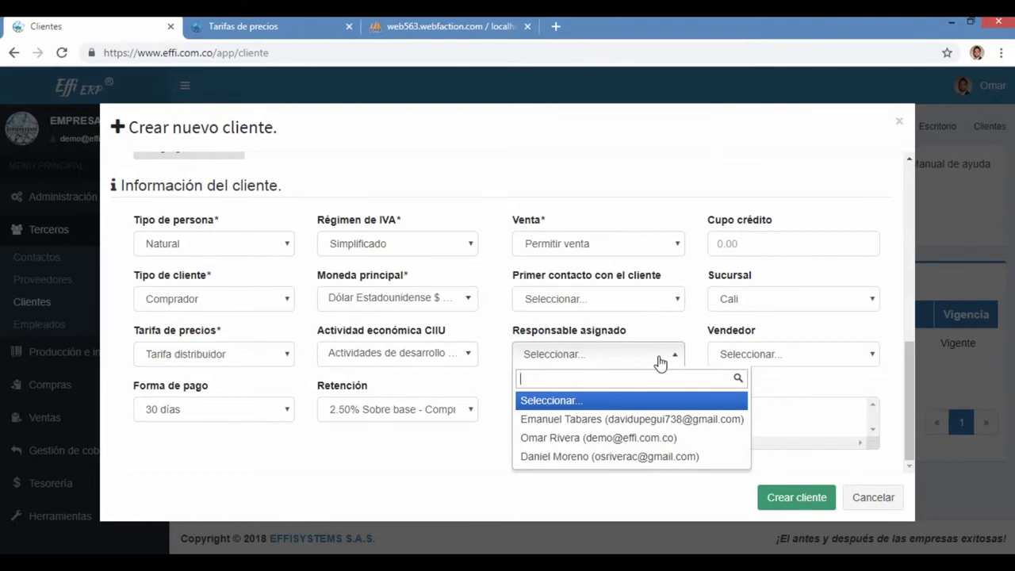
click(621, 437)
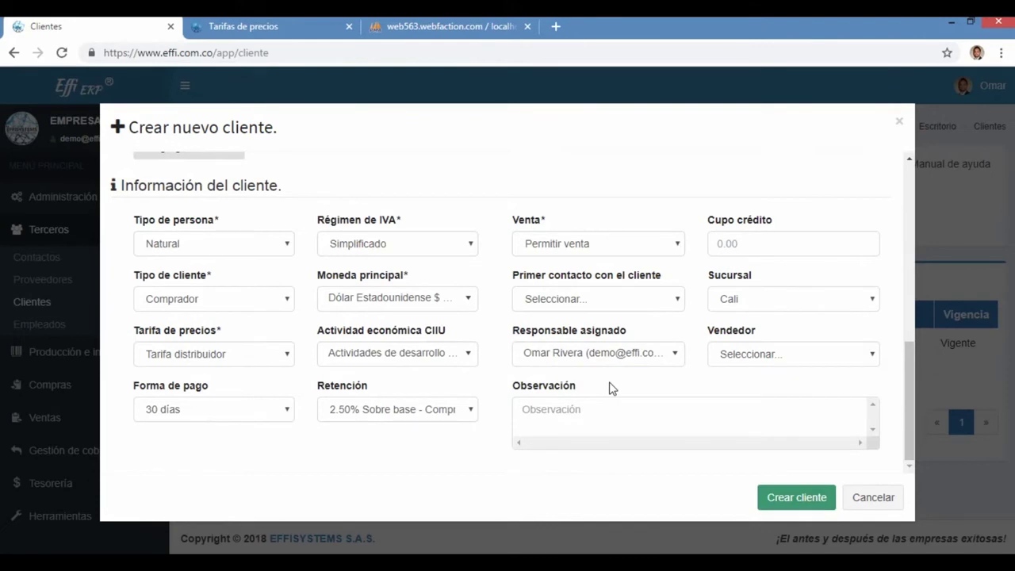
Step: Check which salespeople the Vendedor field offers for the client
click(757, 354)
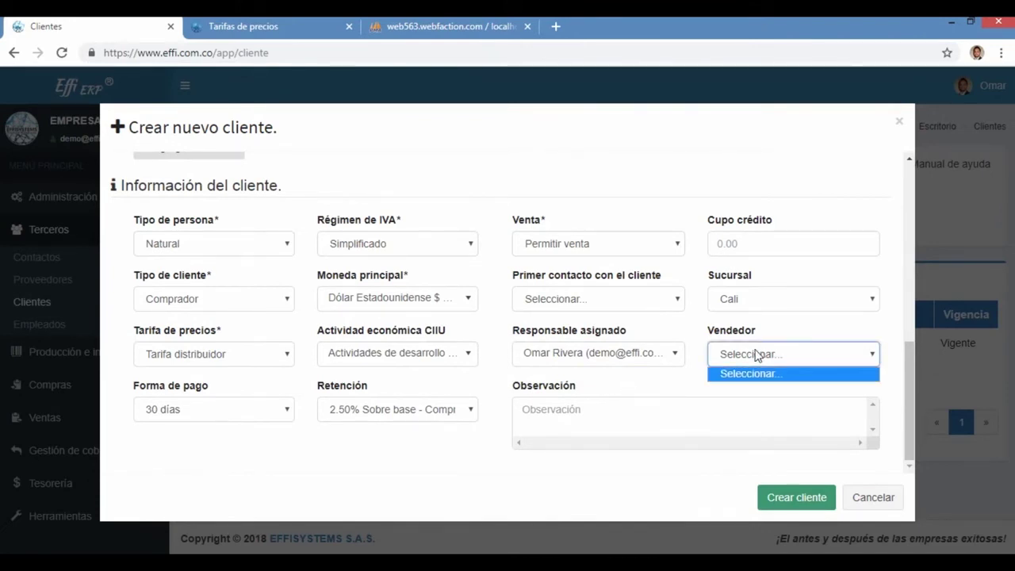
click(757, 353)
drag(546, 348, 642, 328)
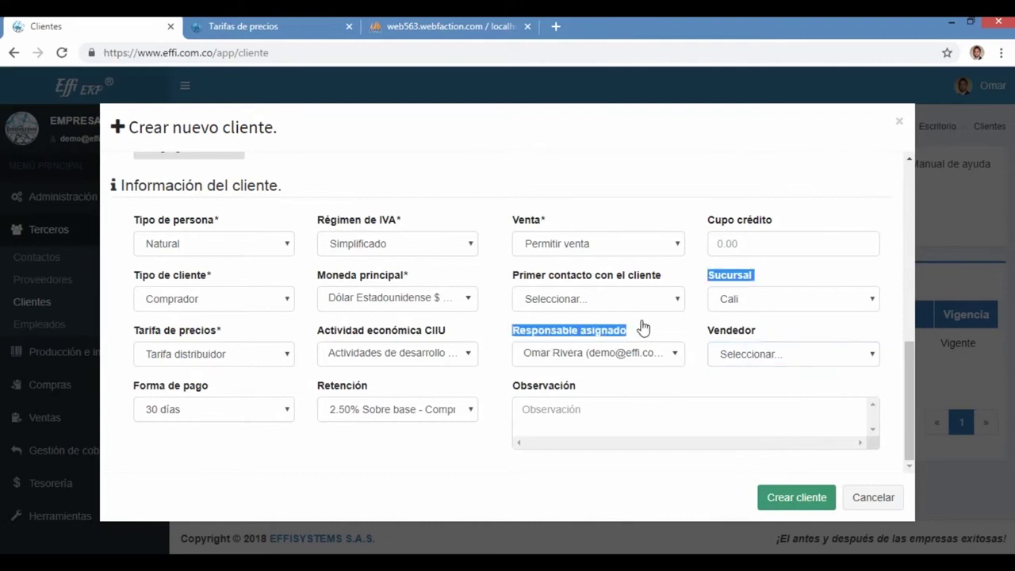
click(722, 356)
Step: Open a new employee form under Terceros in the second browser tab and enable Vendedor in Información del empleado
click(247, 28)
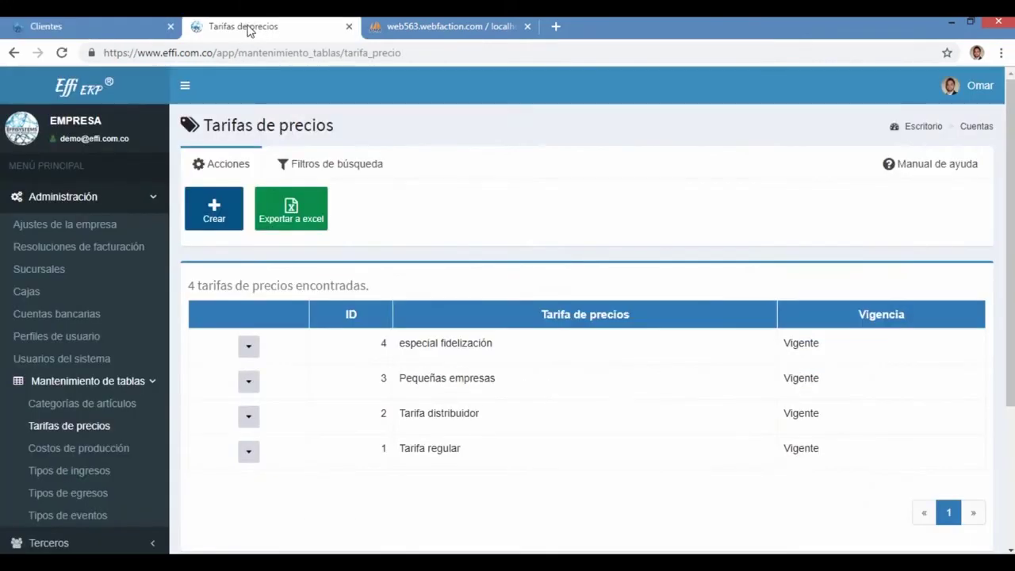
click(63, 198)
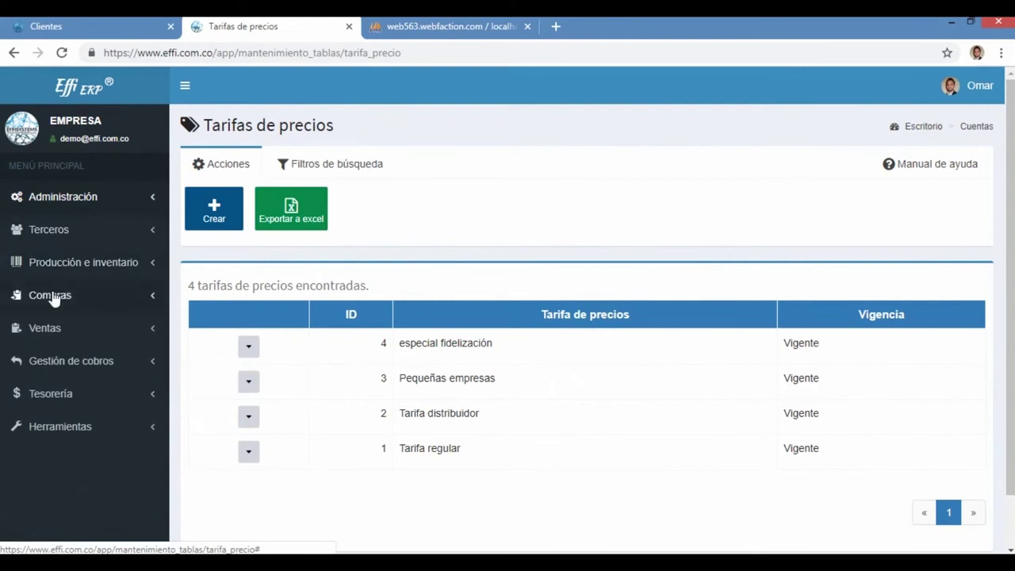
click(65, 232)
click(32, 325)
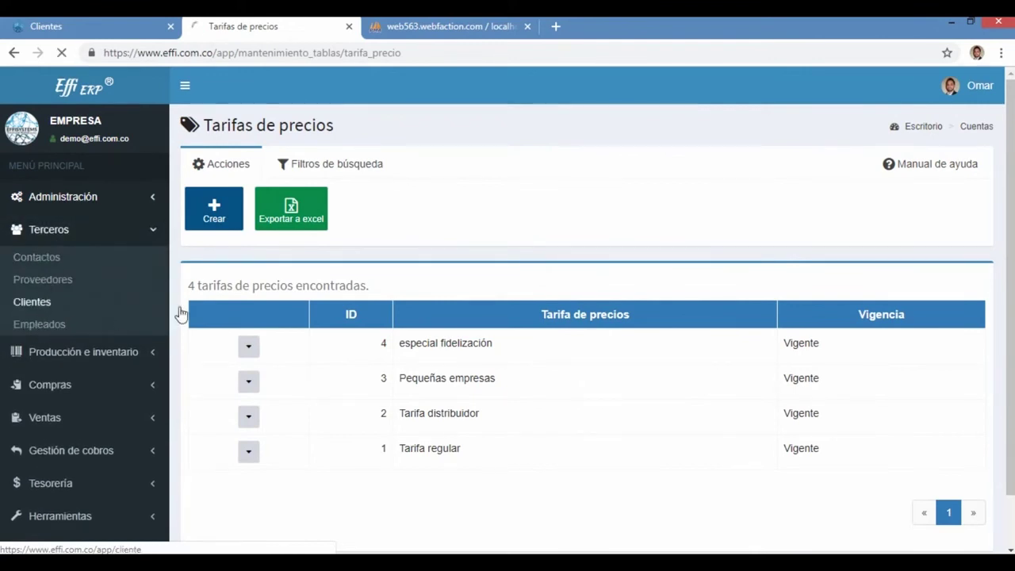
click(214, 211)
scroll(342, 282, down, 5)
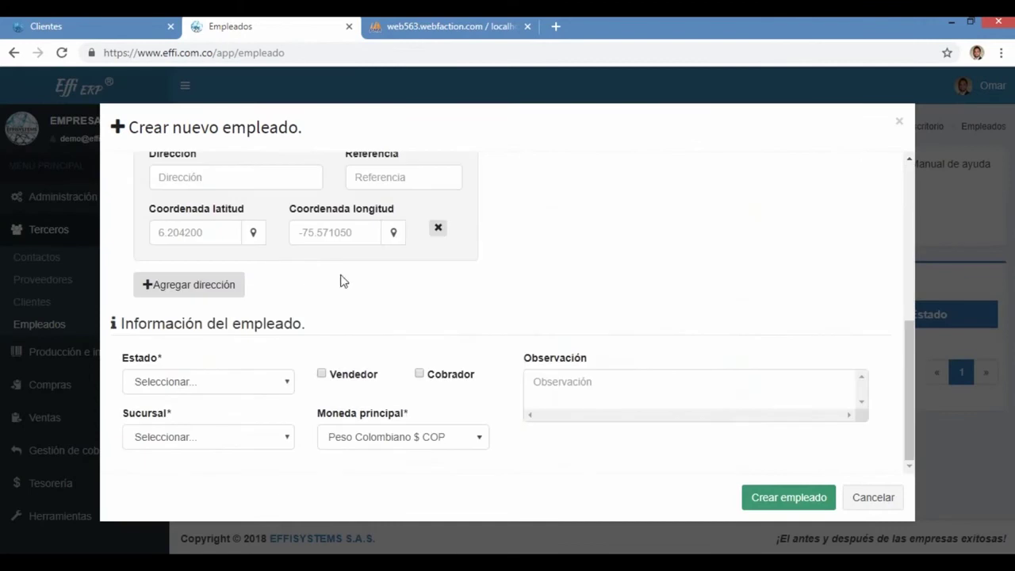
double_click(340, 375)
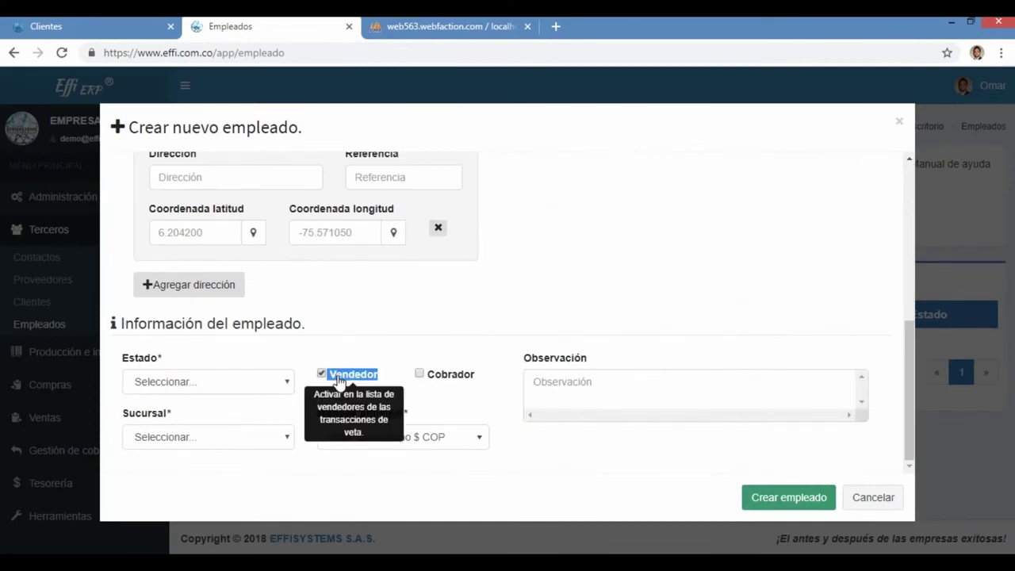
Step: Return to the new client form in the first browser tab and recheck the choices offered for Vendedor
click(112, 30)
click(735, 356)
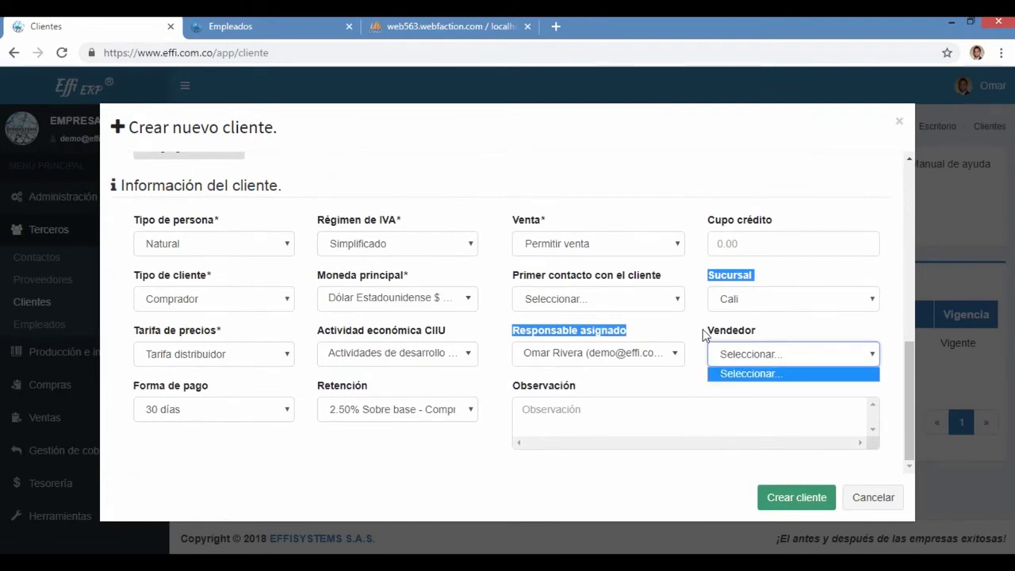
click(702, 334)
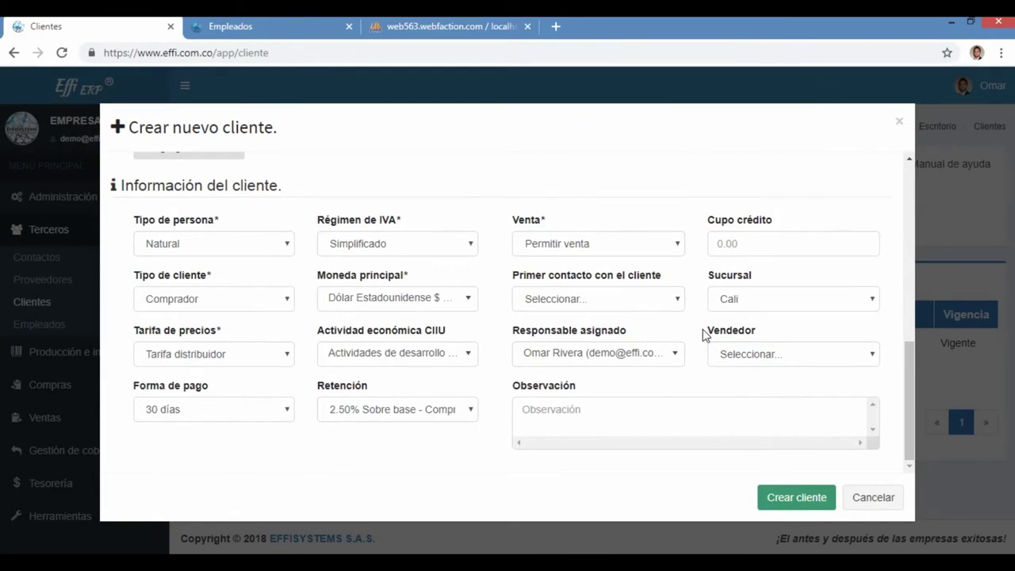
click(737, 354)
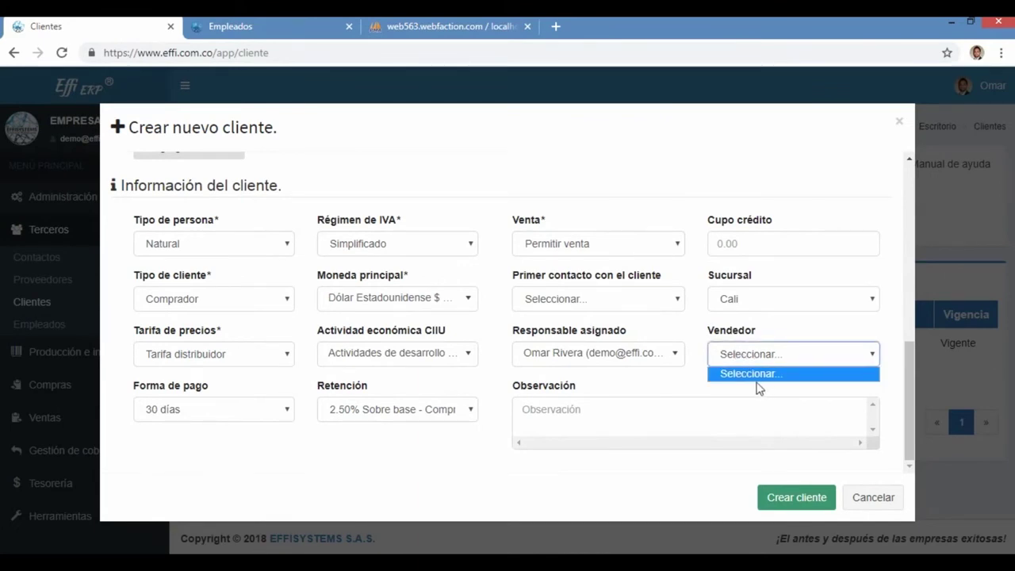
Step: Create the client without choosing a Vendedor and review its new entry in the client list
click(700, 337)
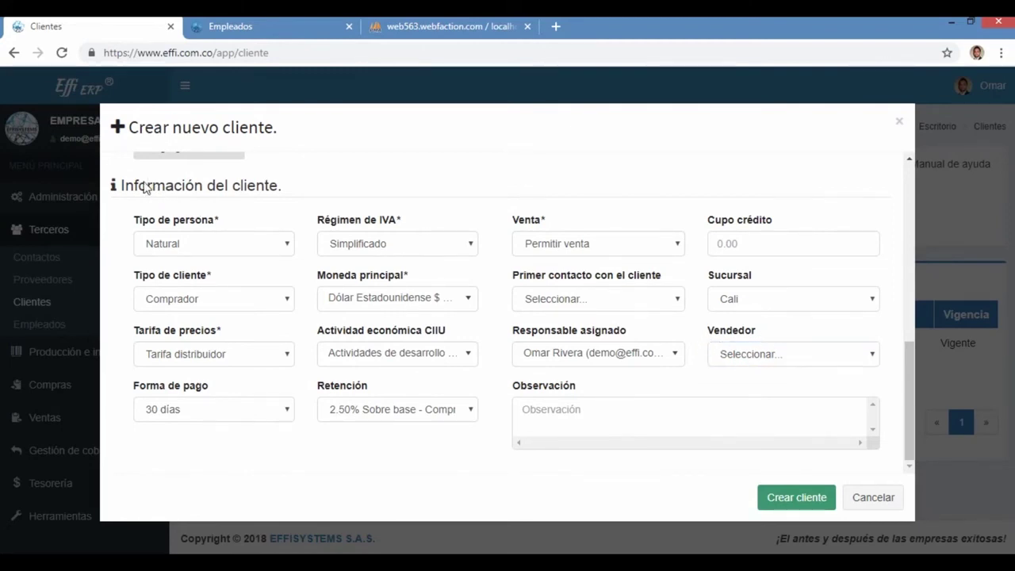
drag(120, 188, 774, 428)
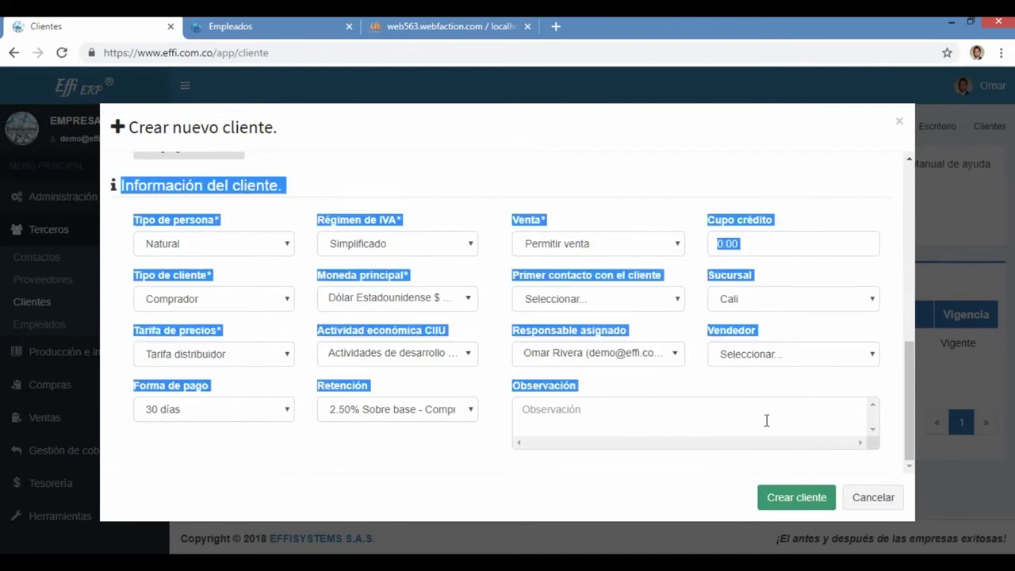
click(691, 394)
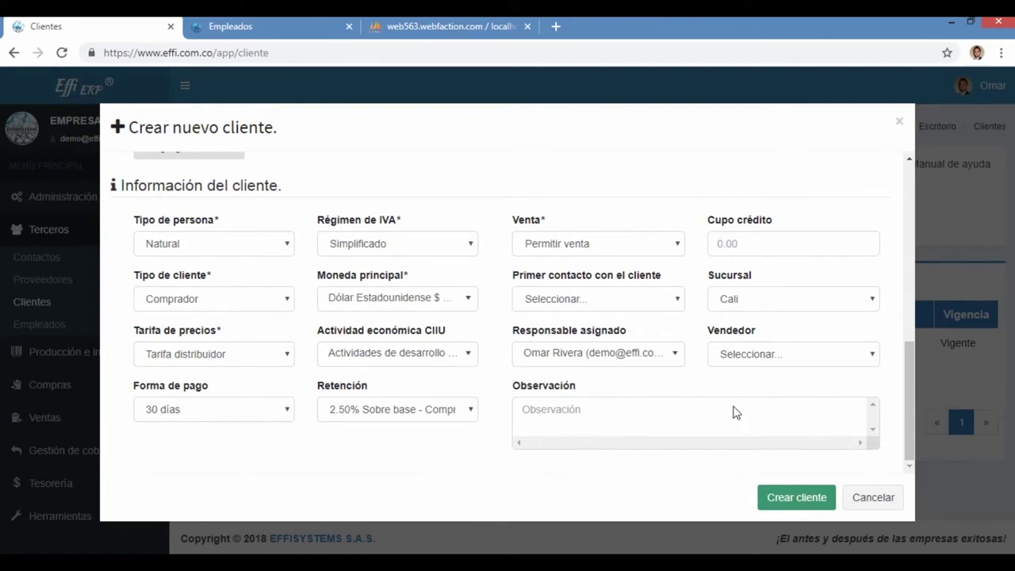
click(791, 495)
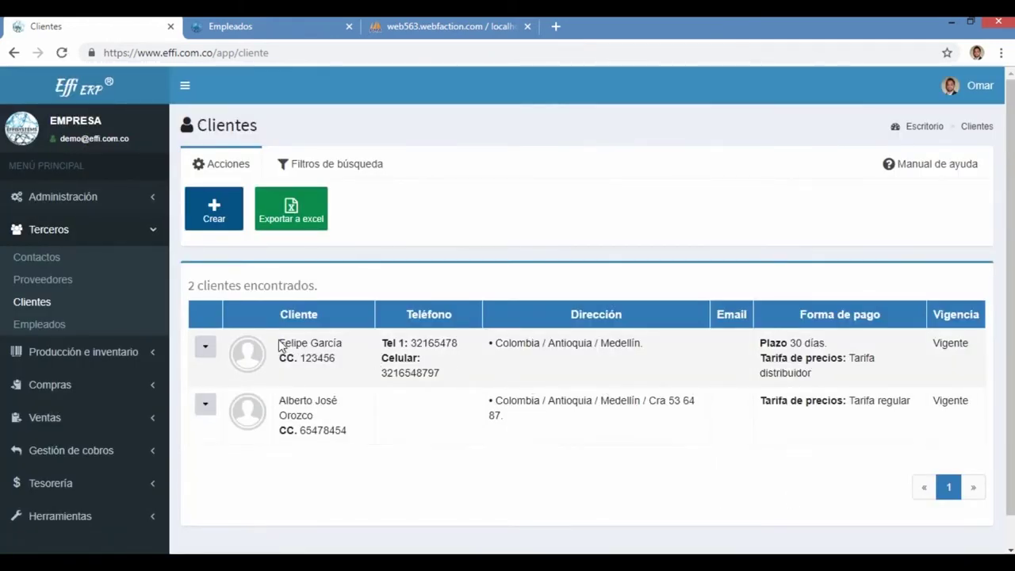
drag(278, 342, 915, 375)
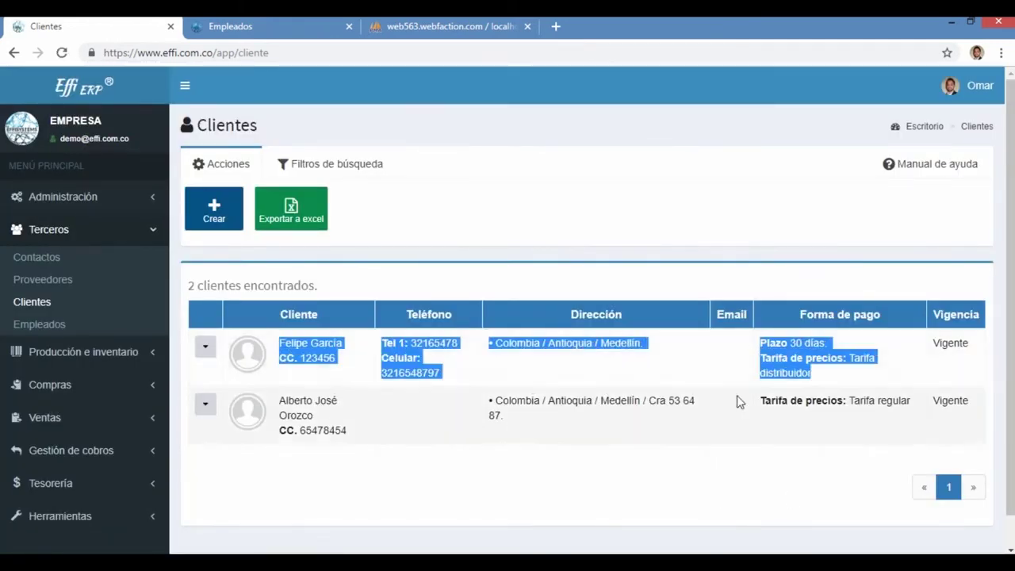
click(692, 378)
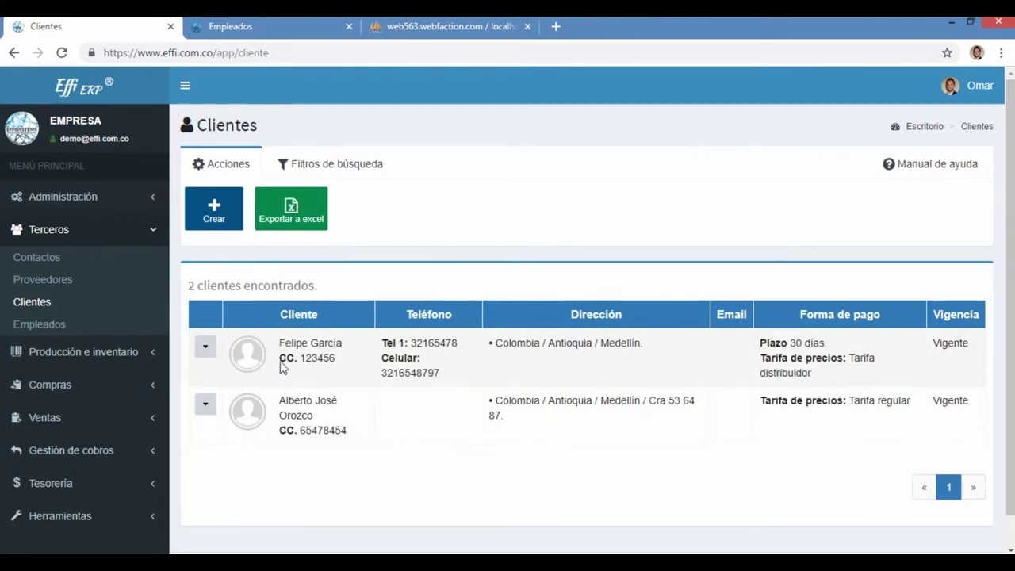
Step: Upload 546 x 546.jpg from Descargas as the supplier's photo in Proveedores, with the crop covering the whole image
mouse_move(250, 358)
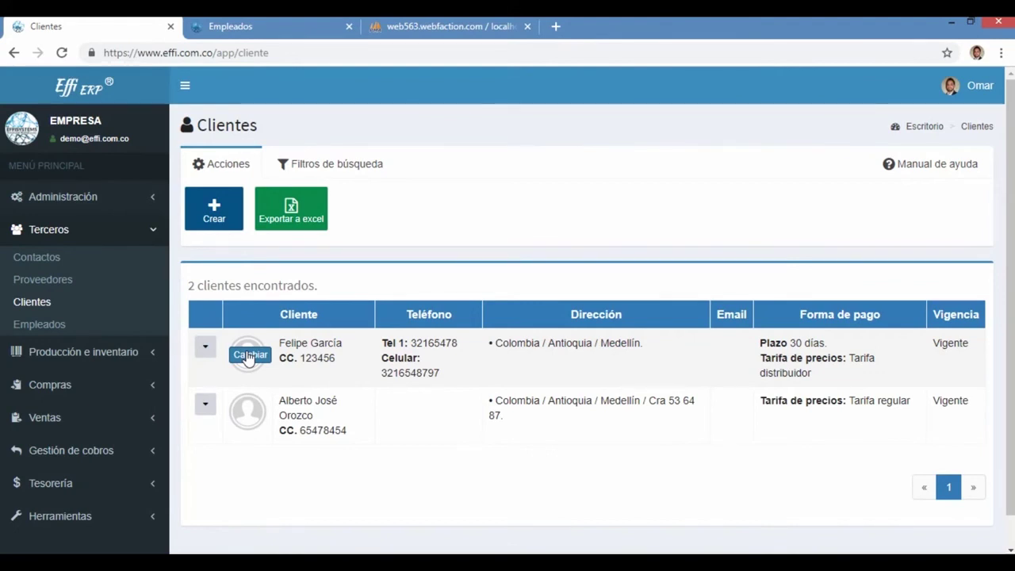
click(62, 284)
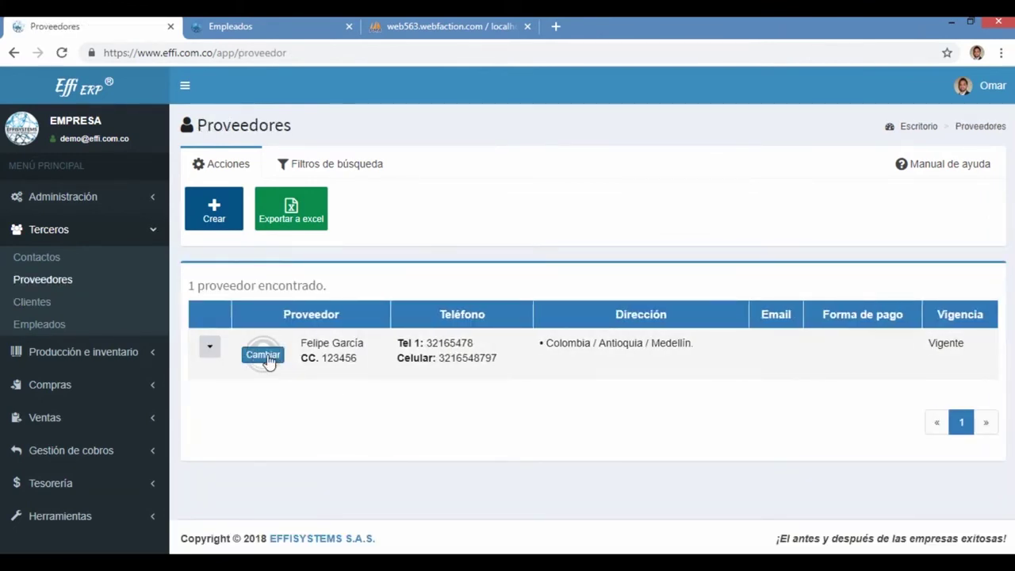
click(264, 356)
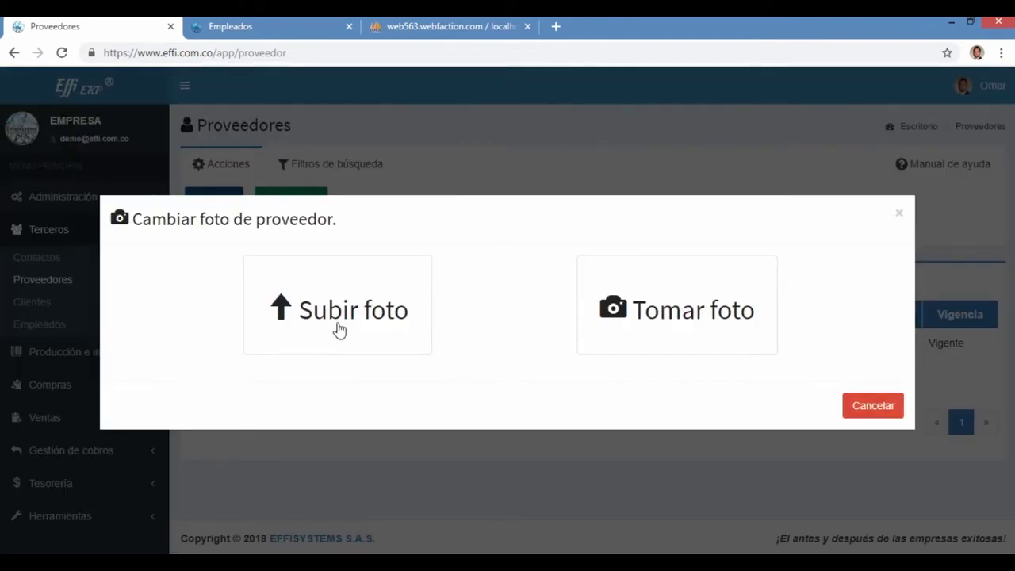
click(383, 326)
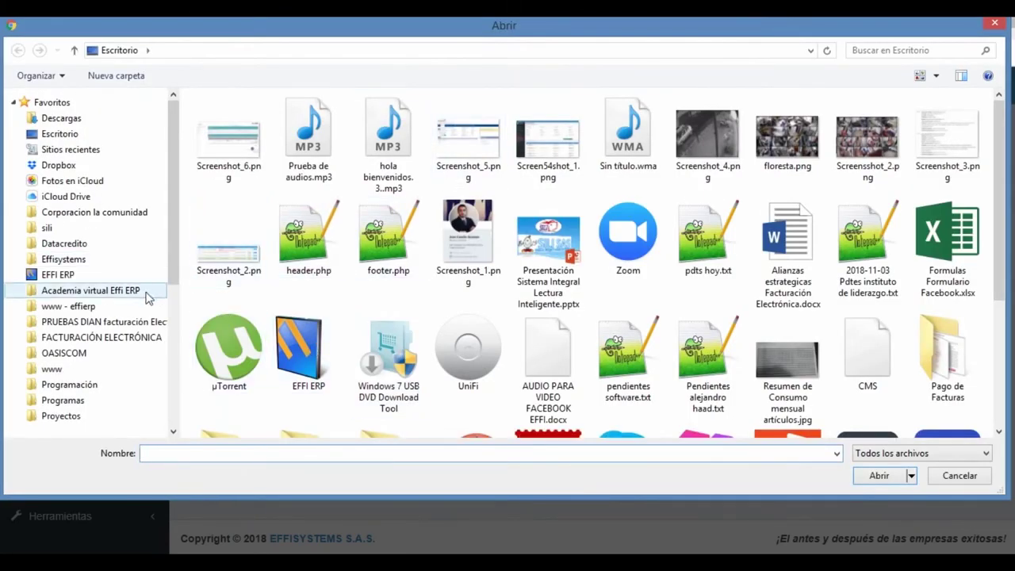
drag(175, 252, 168, 385)
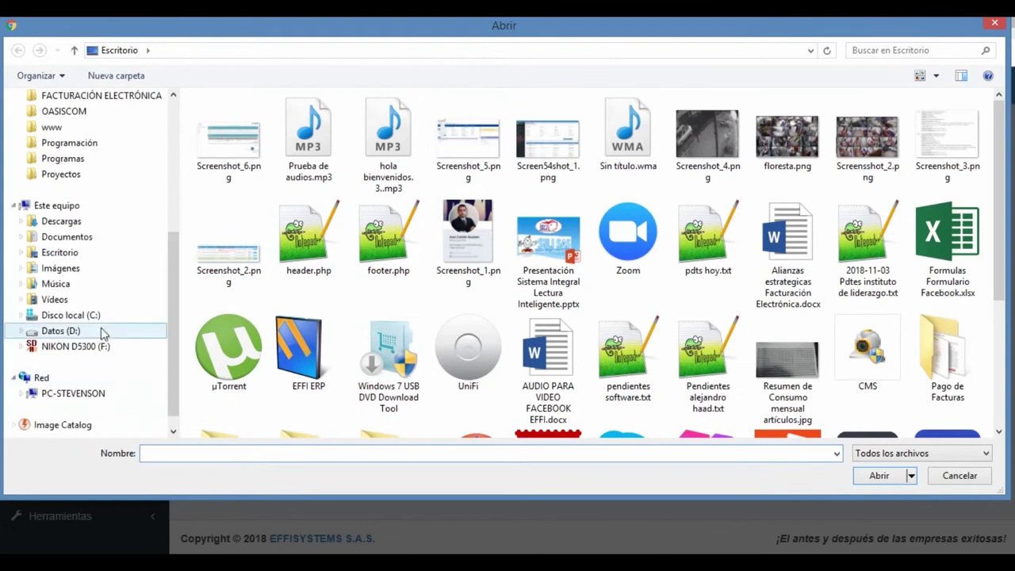
click(126, 221)
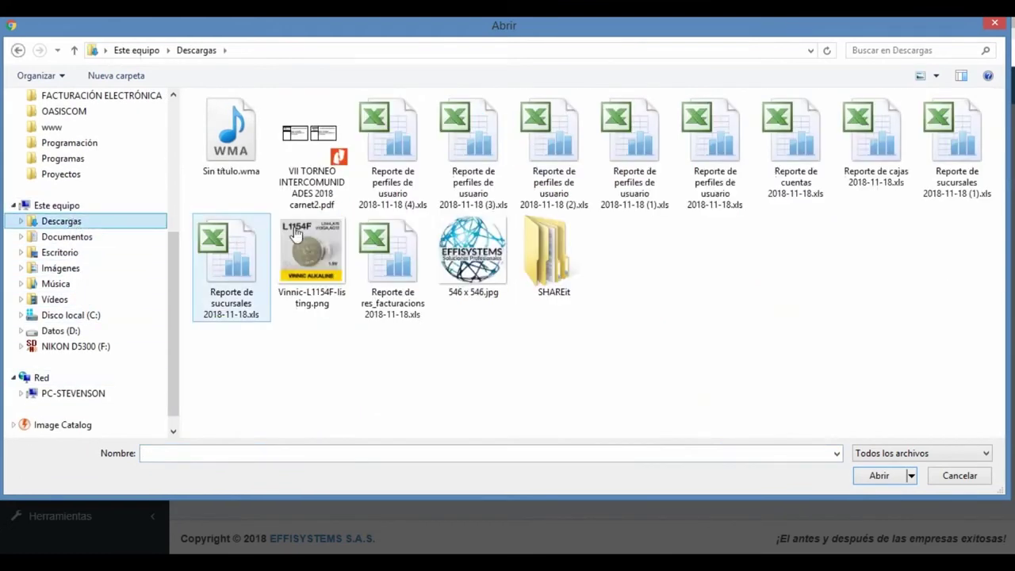
click(488, 274)
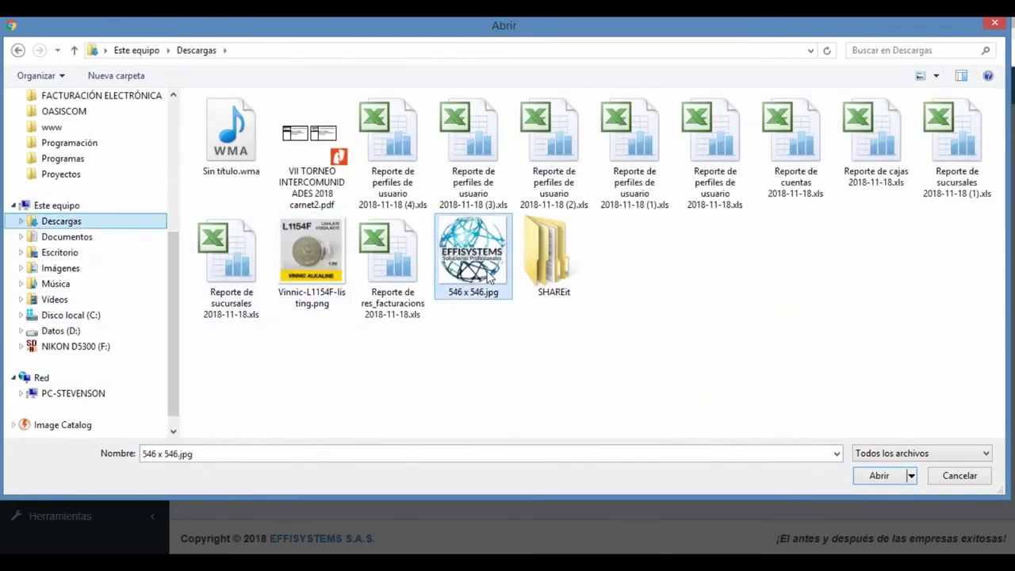
double_click(487, 274)
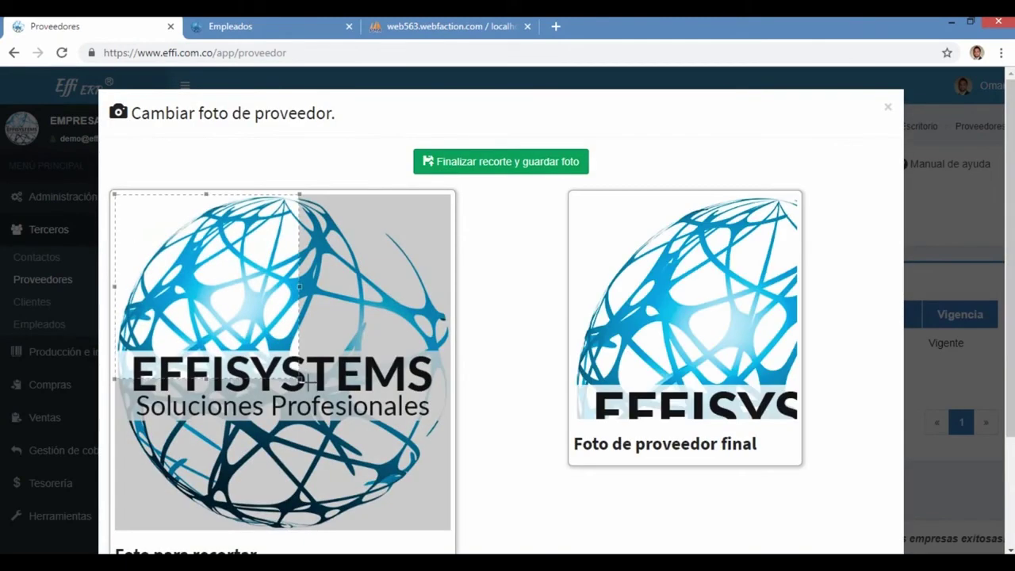
drag(304, 381, 475, 534)
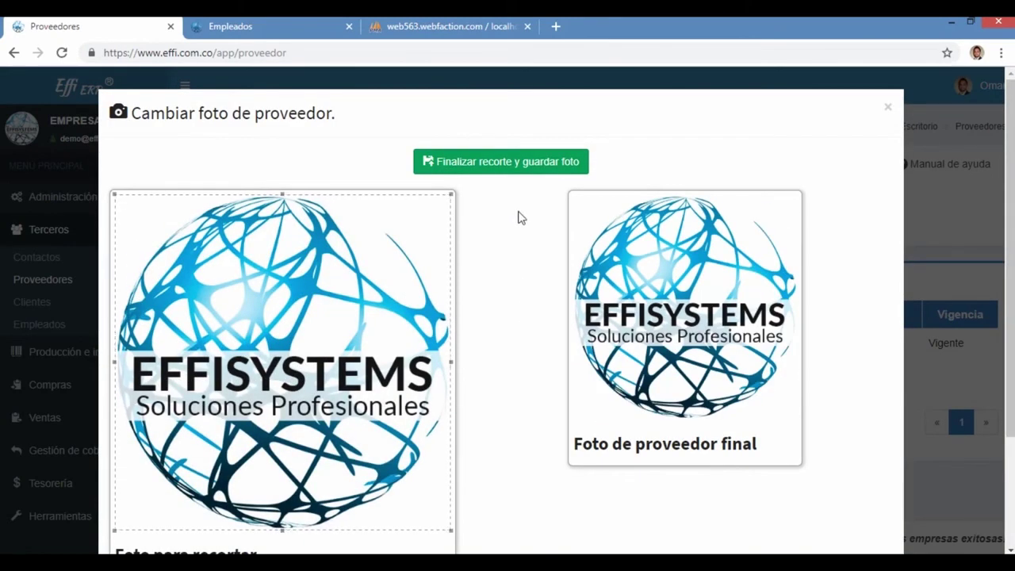
click(501, 170)
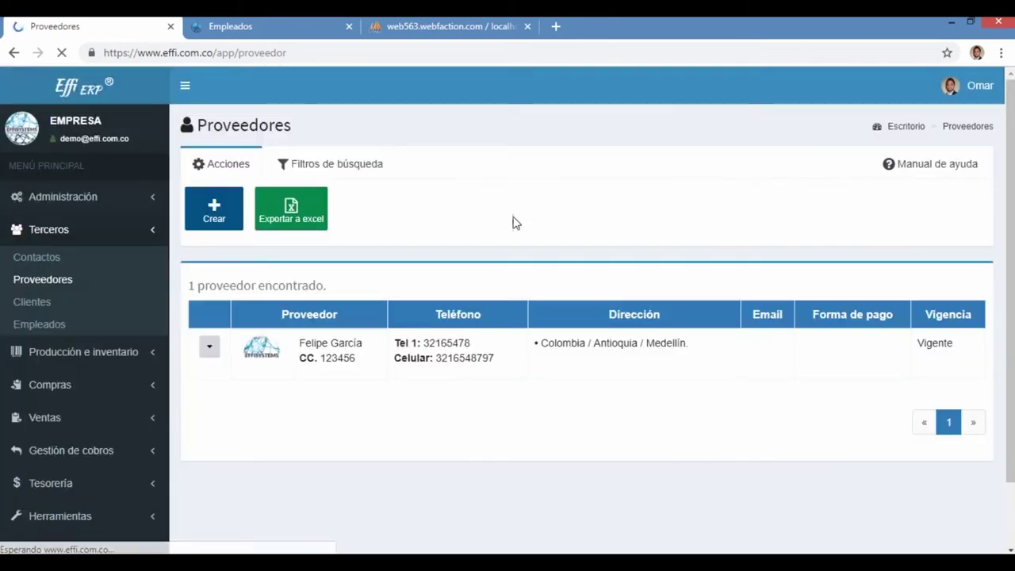
Step: Check the supplier's details and photo, then close them
click(211, 348)
click(263, 371)
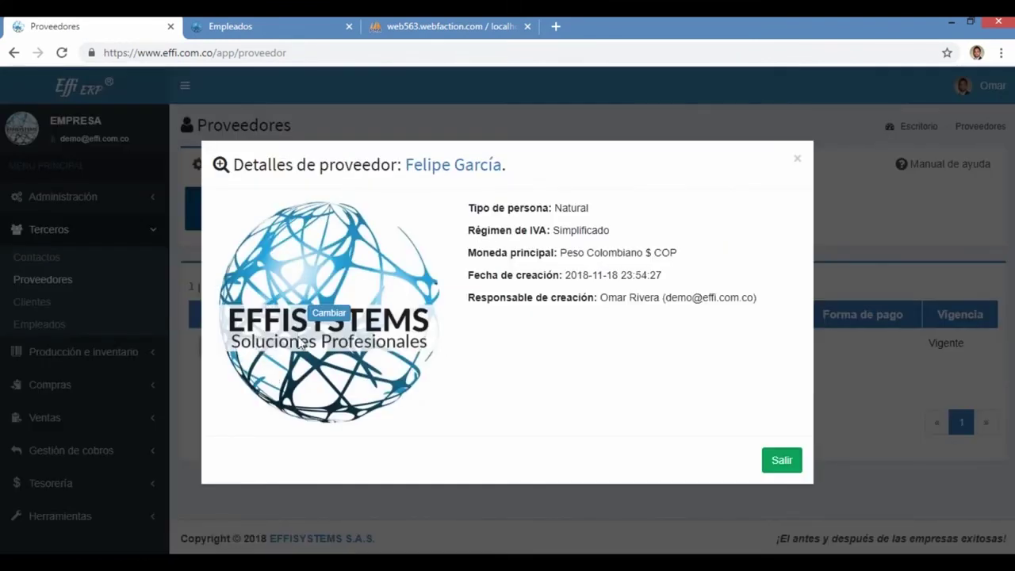
click(781, 460)
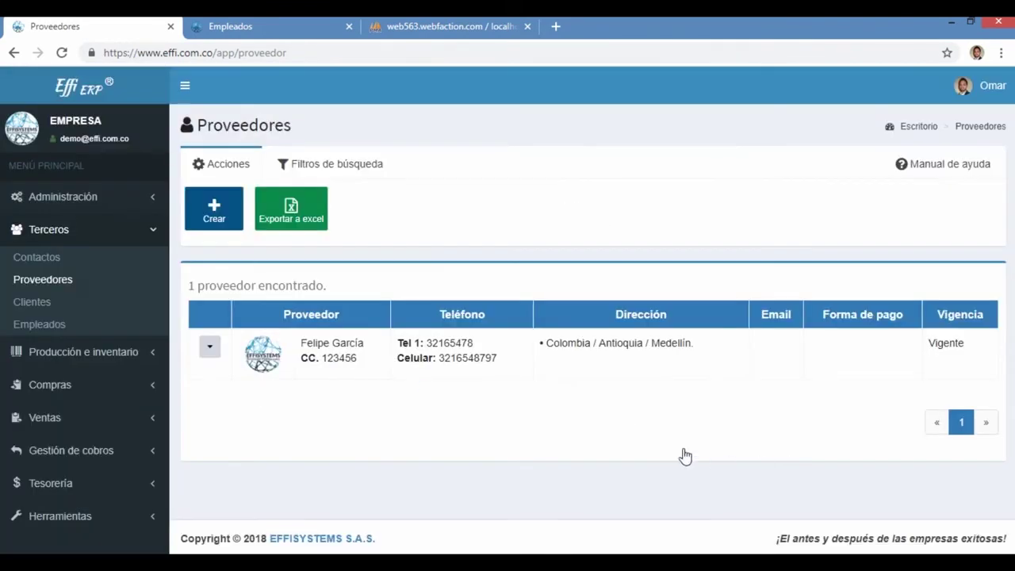
Step: Open a new employee form under Terceros and examine its Tipo de identificación options and the identification and name fields
click(45, 325)
click(217, 217)
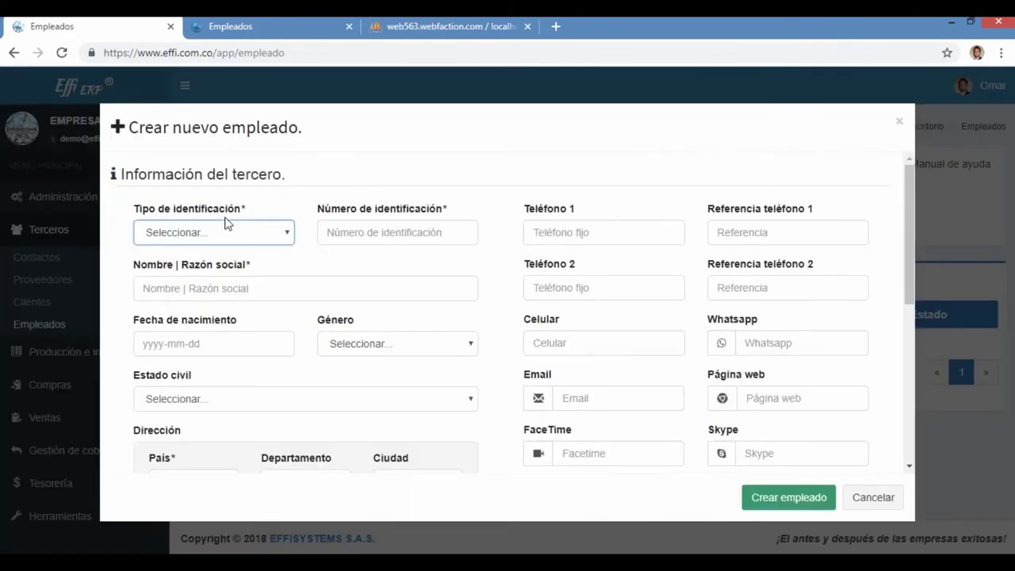
drag(285, 175, 118, 171)
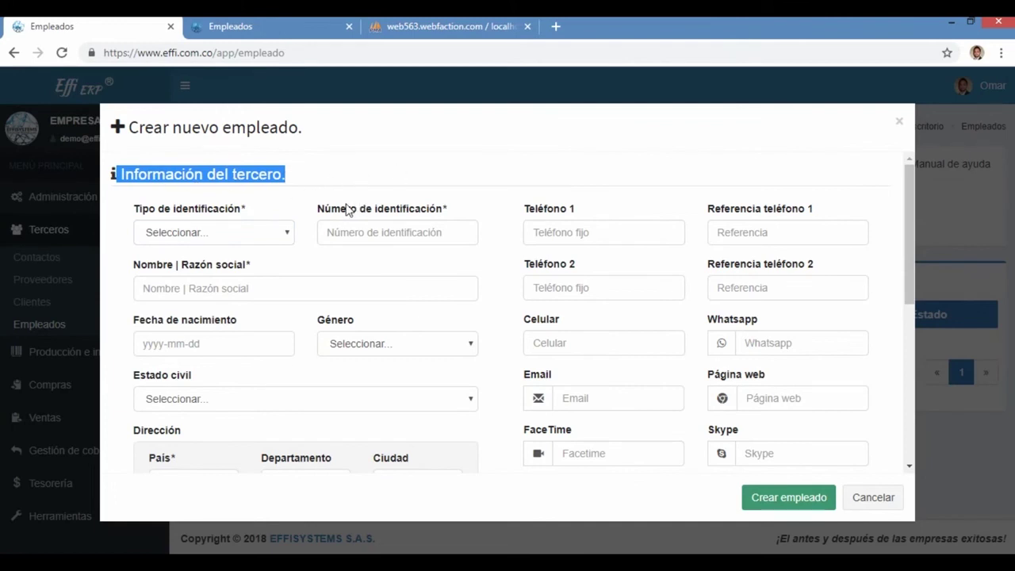
click(255, 237)
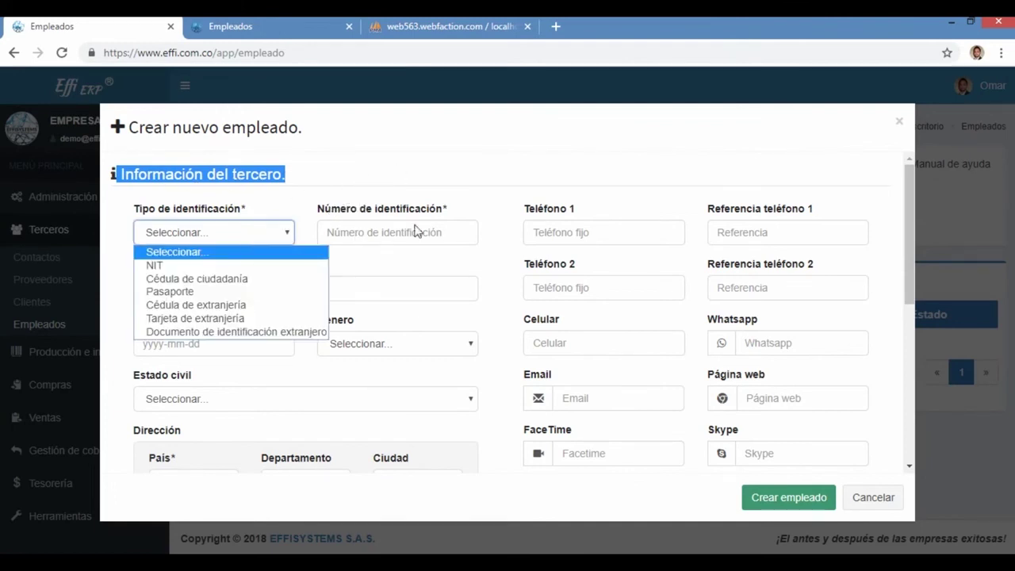
click(431, 230)
click(254, 284)
click(231, 268)
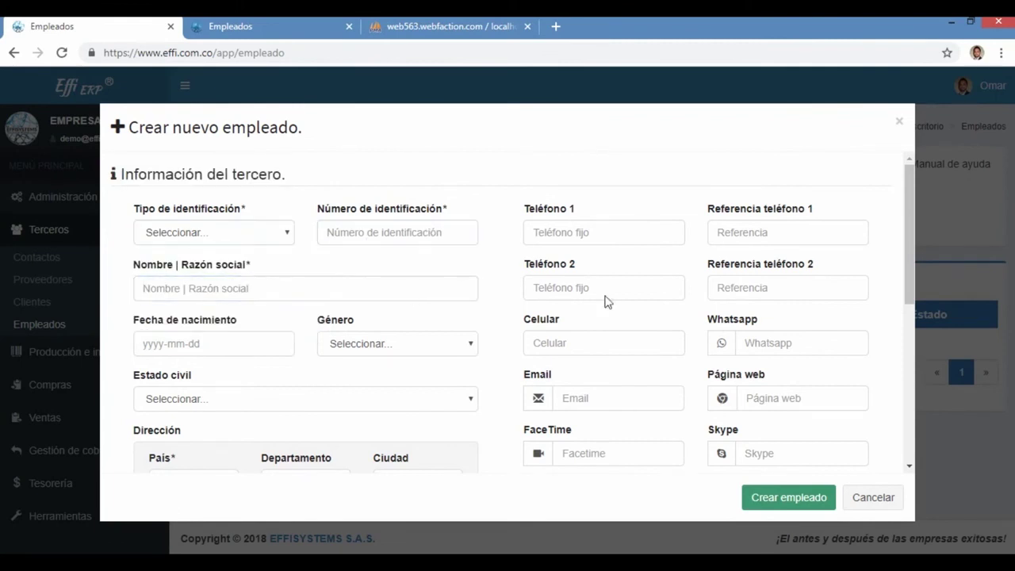
Step: Examine the phone, e-mail, address and social network fields in the employee's Información del tercero
click(572, 271)
drag(539, 255, 544, 407)
click(511, 378)
scroll(511, 372, down, 2)
scroll(511, 369, up, 2)
scroll(609, 293, down, 4)
click(583, 243)
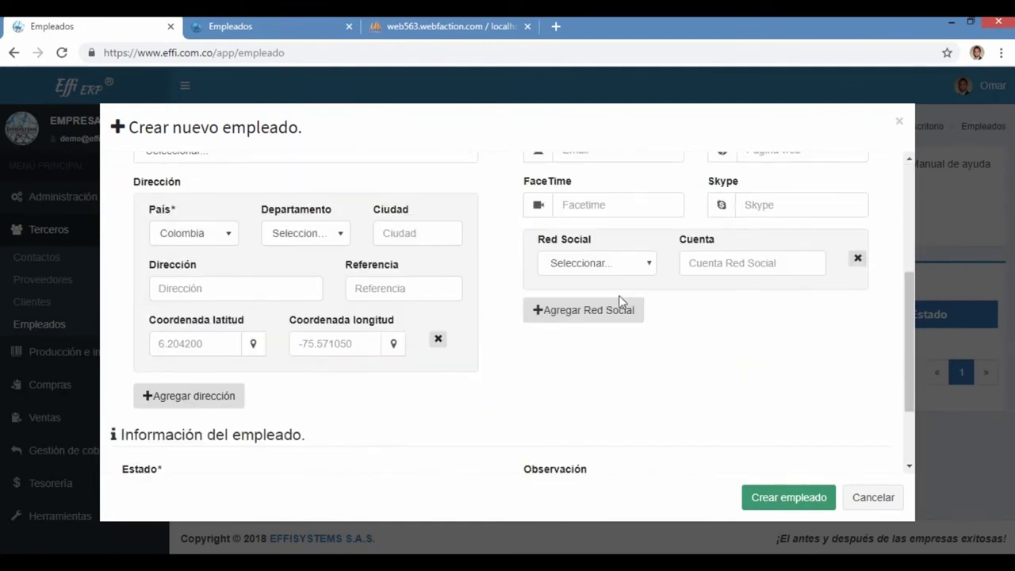
Step: Set Red Social to Facebook in the employee form and look through the other social networks offered
click(596, 264)
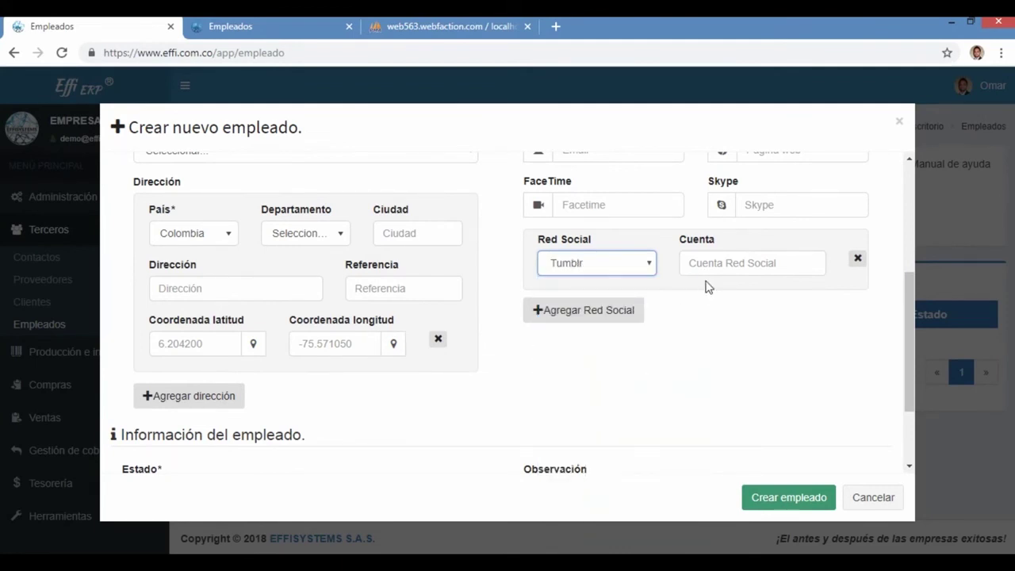
click(604, 270)
click(599, 322)
click(737, 263)
click(634, 260)
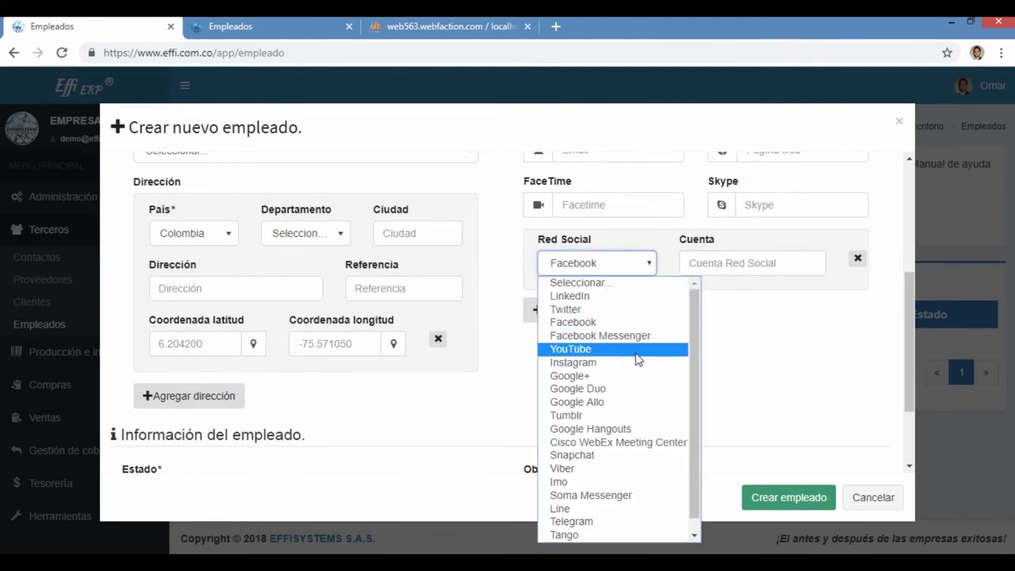
scroll(636, 358, down, 1)
scroll(602, 404, up, 1)
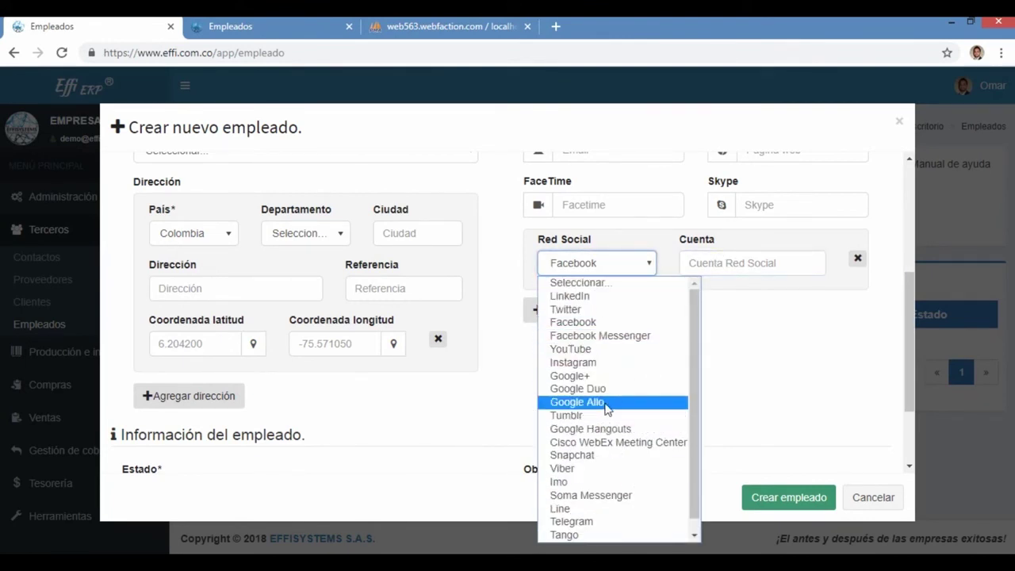
click(722, 269)
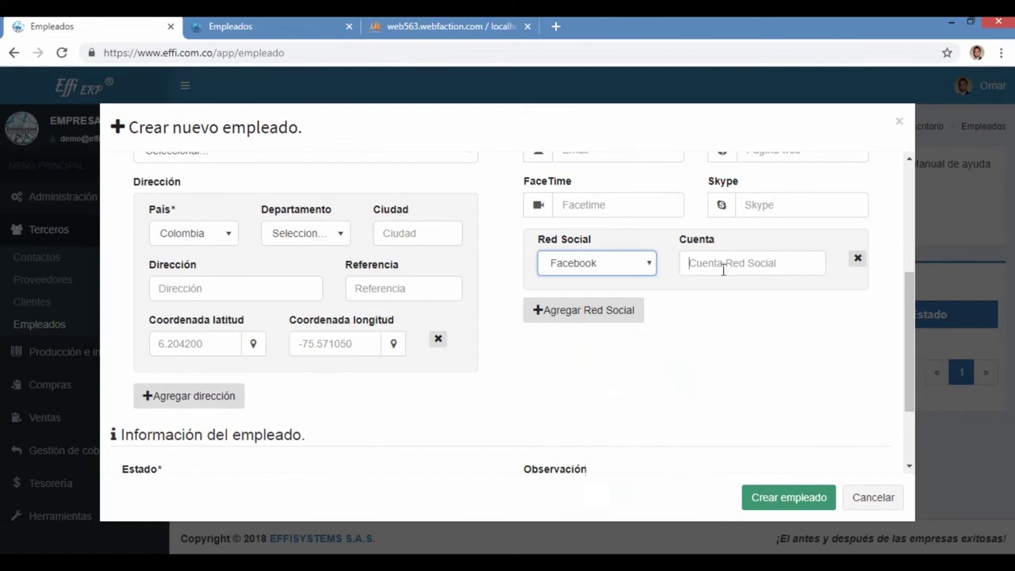
click(708, 323)
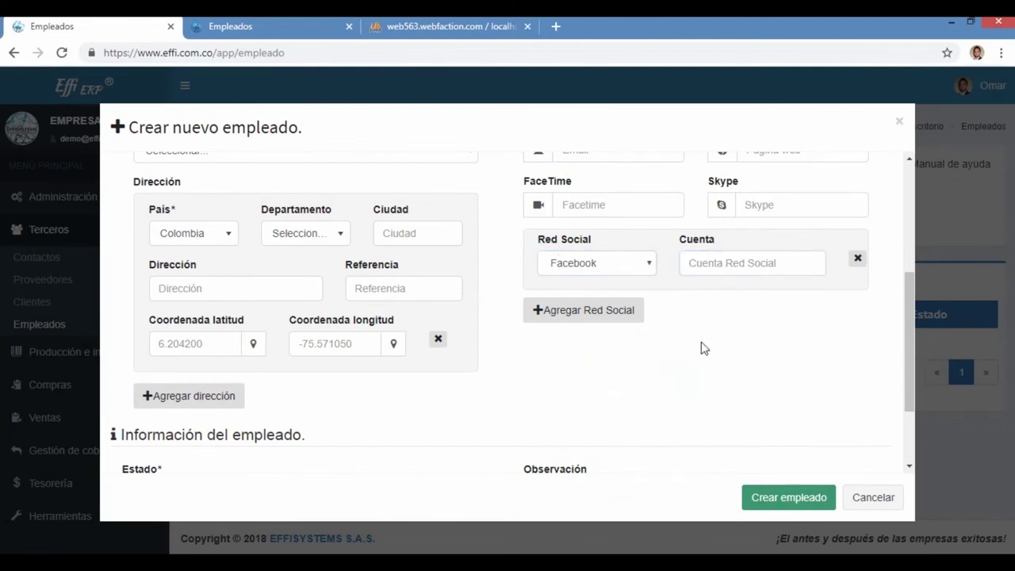
Step: Enable Vendedor for the new employee in Información del empleado
scroll(697, 349, down, 2)
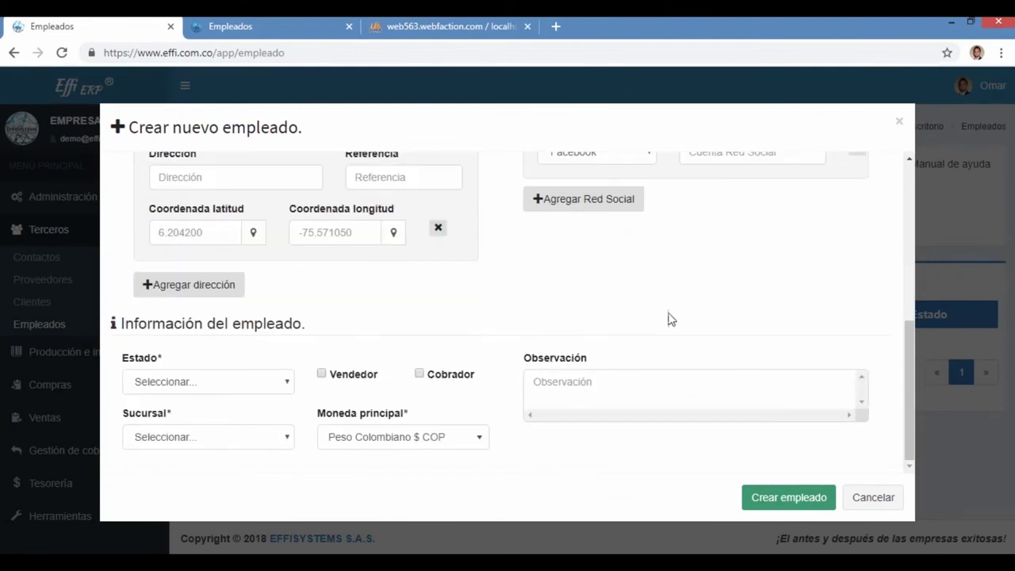
drag(321, 327, 113, 326)
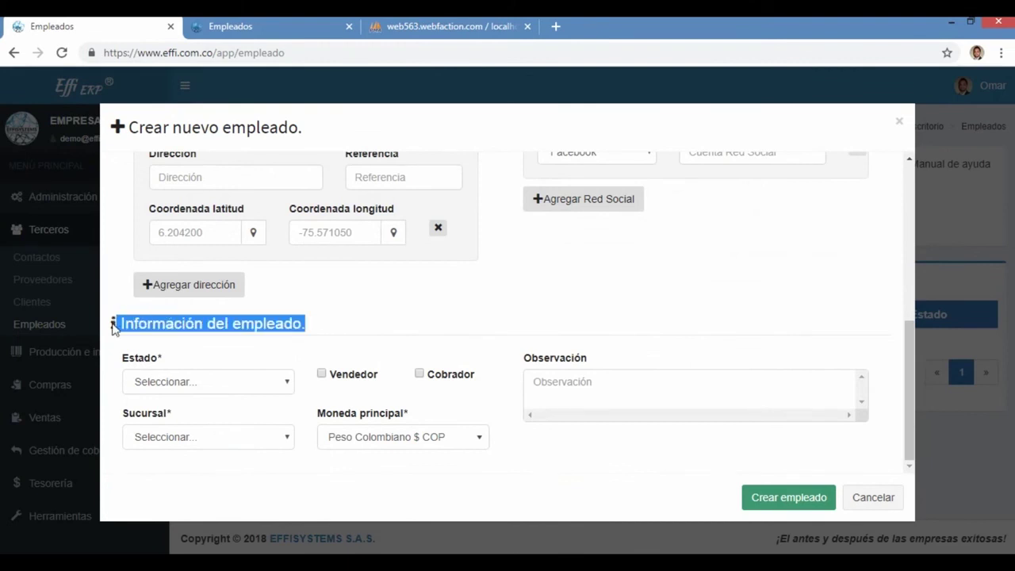
click(361, 308)
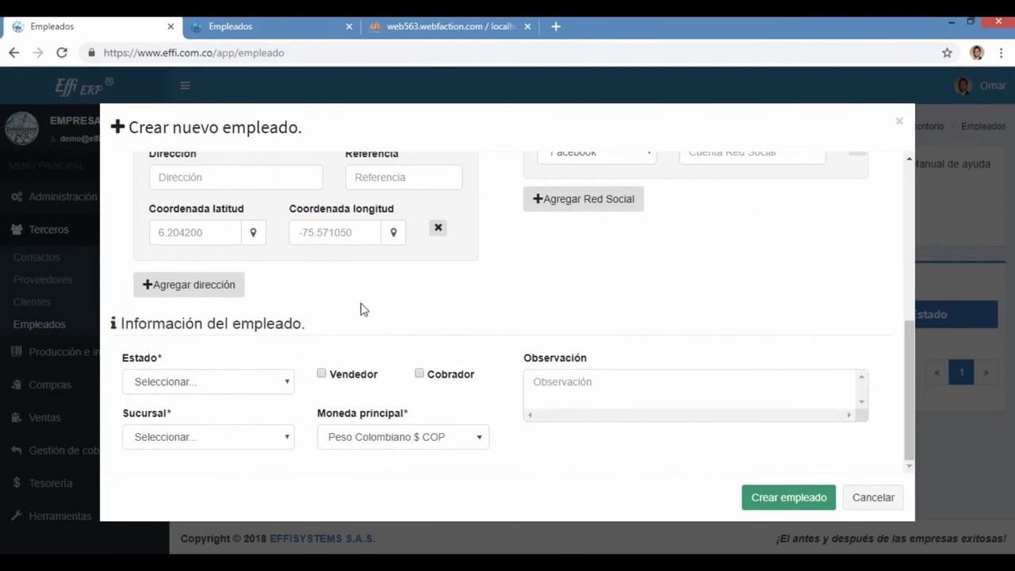
click(340, 379)
double_click(354, 376)
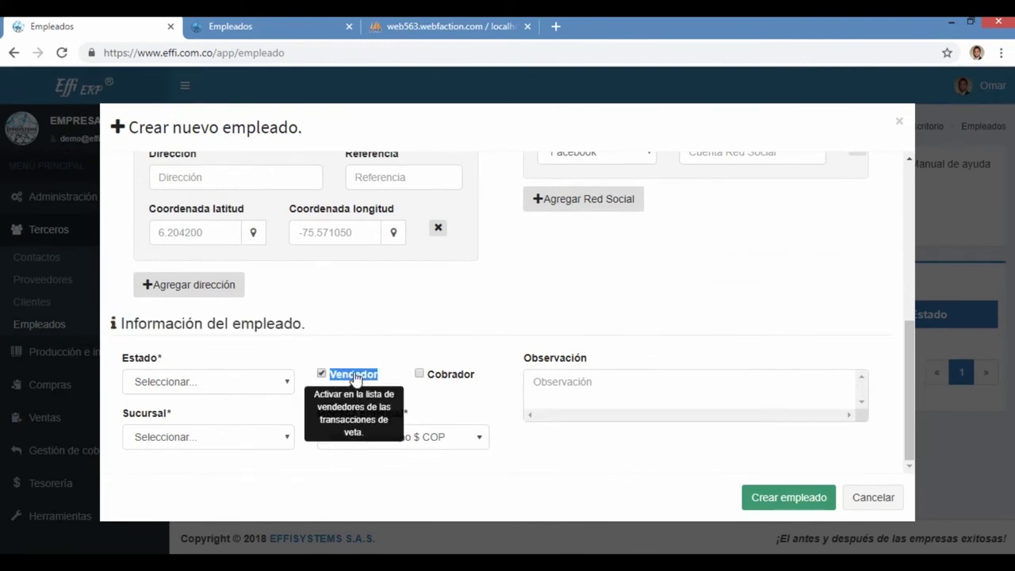
double_click(355, 376)
click(370, 343)
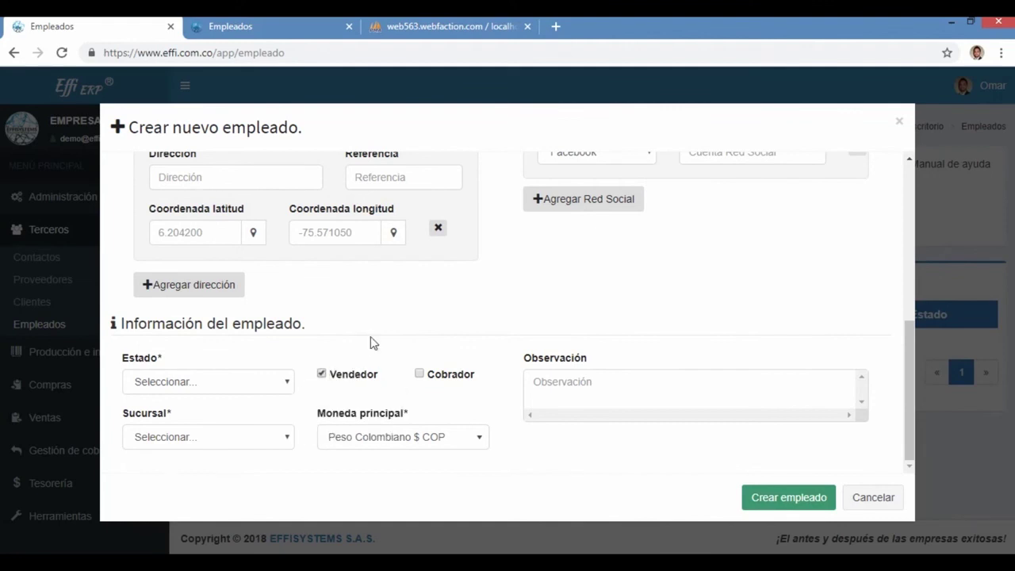
Step: Enable Cobrador for the new employee as well
click(450, 377)
double_click(466, 383)
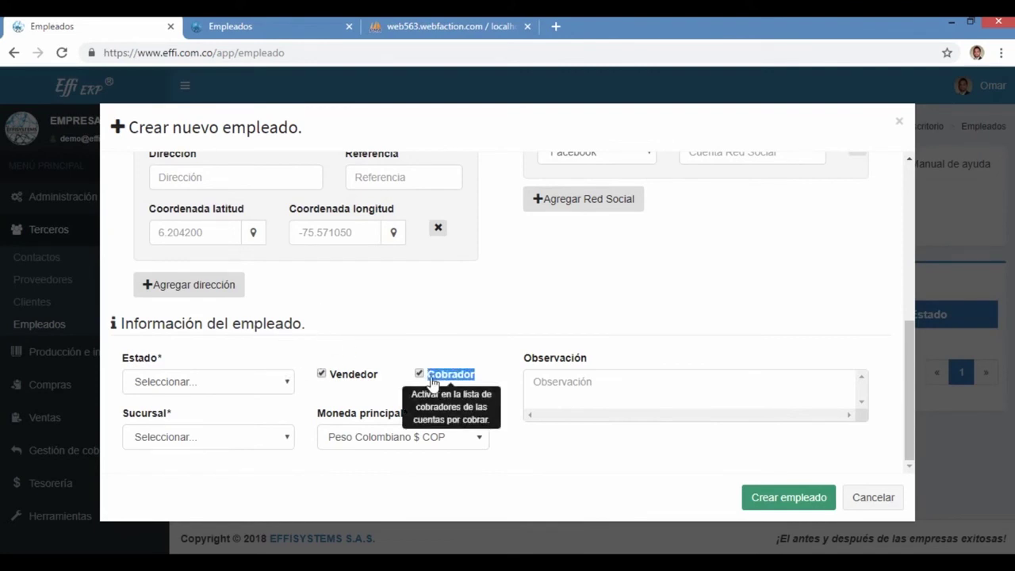
click(357, 345)
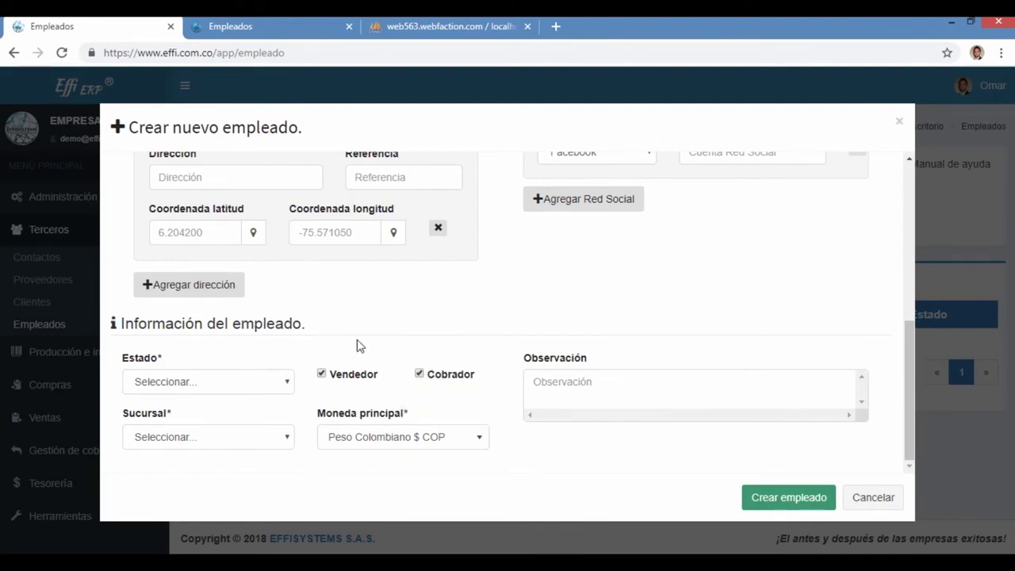
Step: Look through the Estado, Sucursal and Moneda principal options in Información del empleado, leaving their values as they are
click(238, 383)
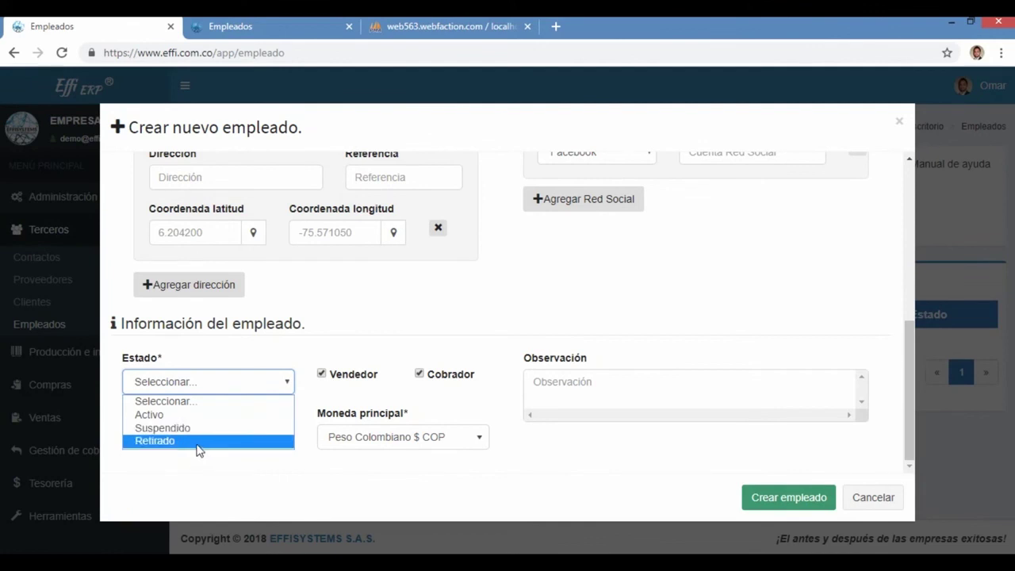
click(235, 344)
click(186, 437)
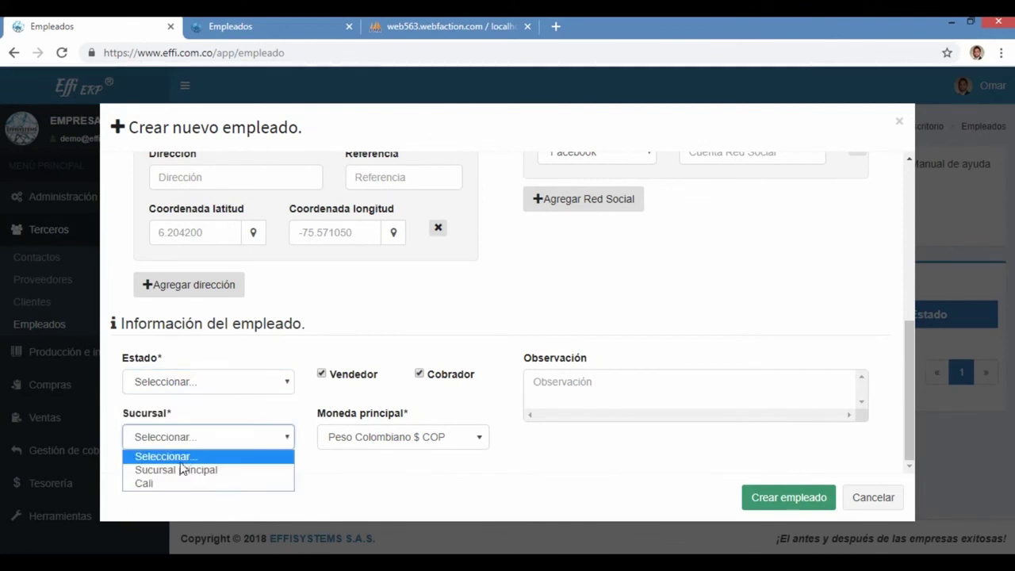
drag(140, 412, 162, 415)
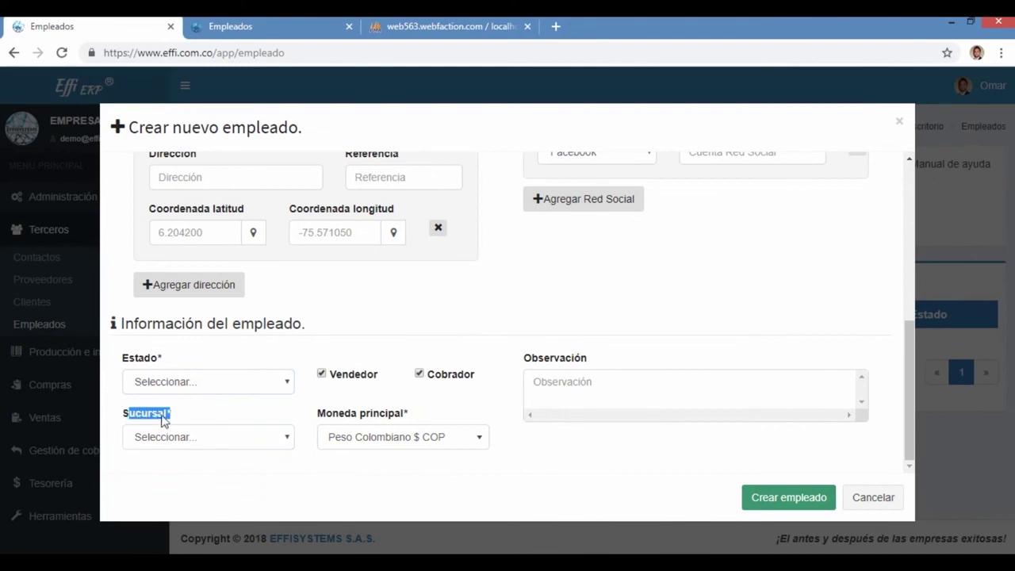
click(214, 410)
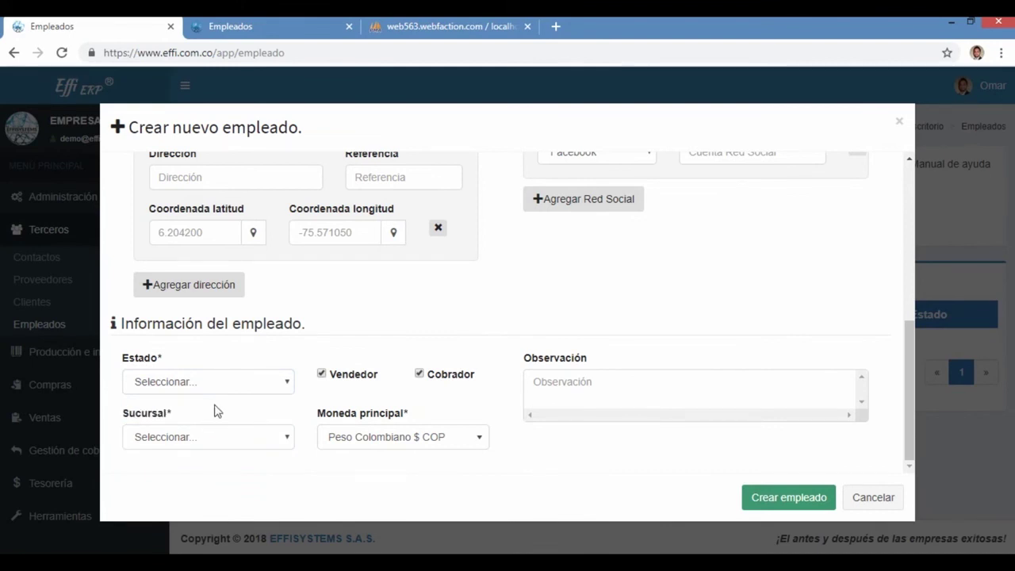
click(356, 441)
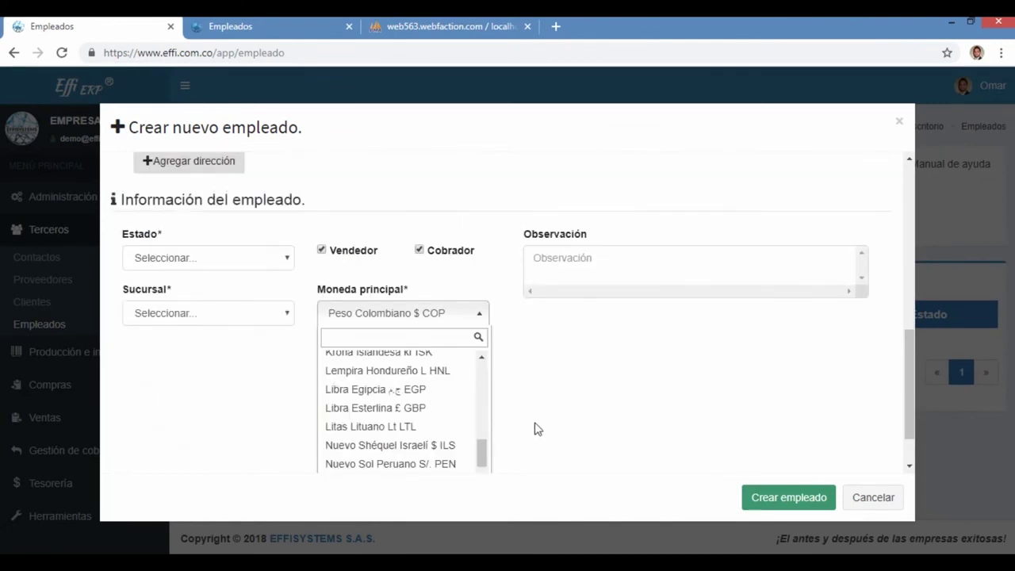
click(546, 374)
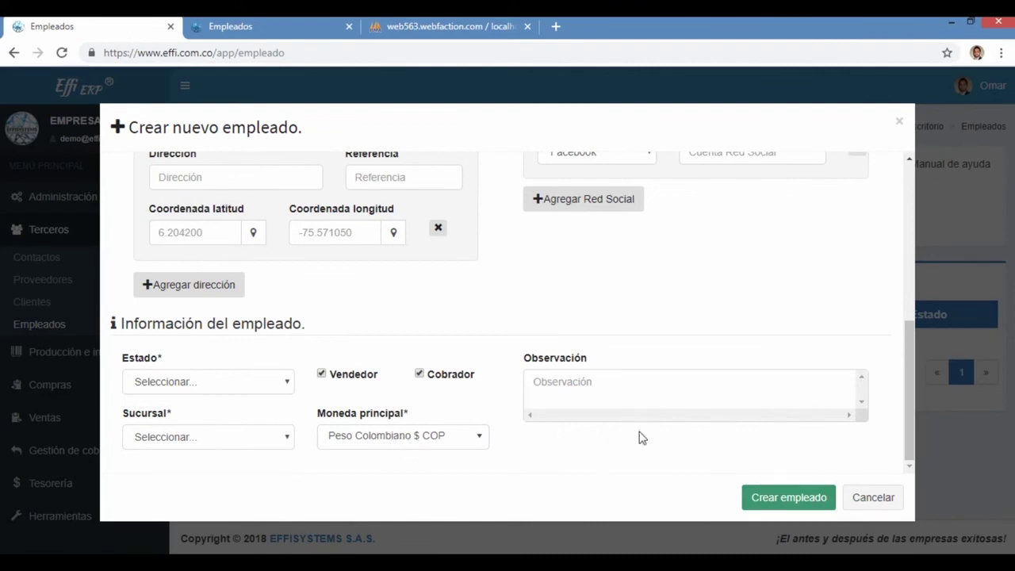
Step: Review the new employee form once more and cancel it without creating the employee
scroll(540, 397, up, 6)
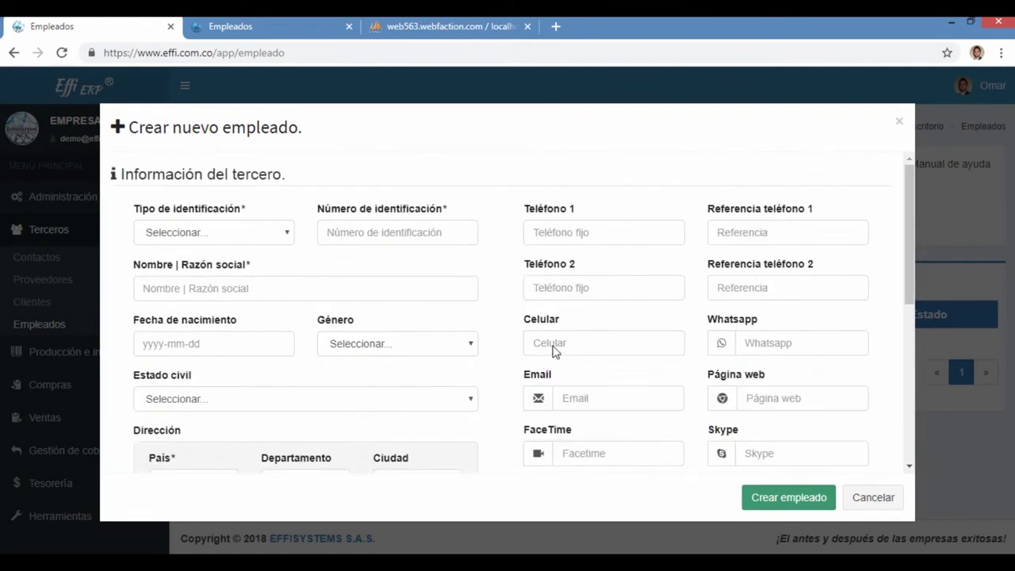
scroll(586, 333, down, 3)
scroll(705, 317, down, 2)
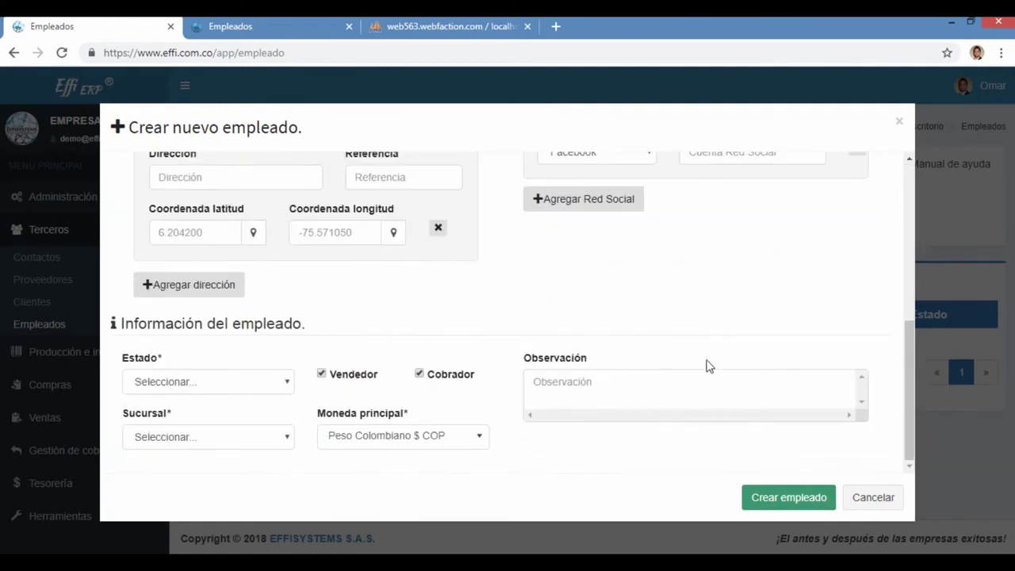
click(872, 497)
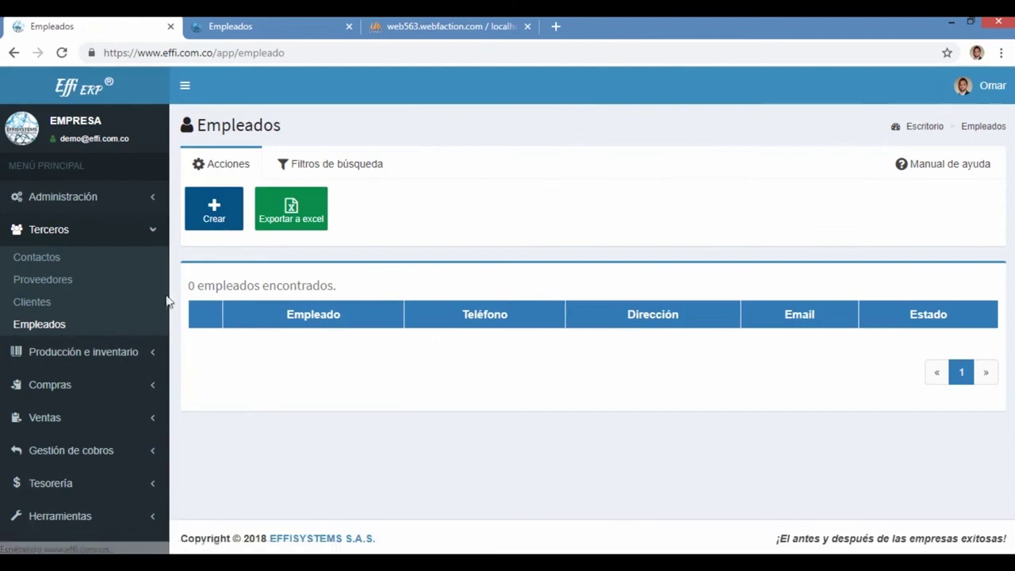
Step: Open the client list with its search filters and check the Identificación and Nombre | Razón social fields
click(64, 301)
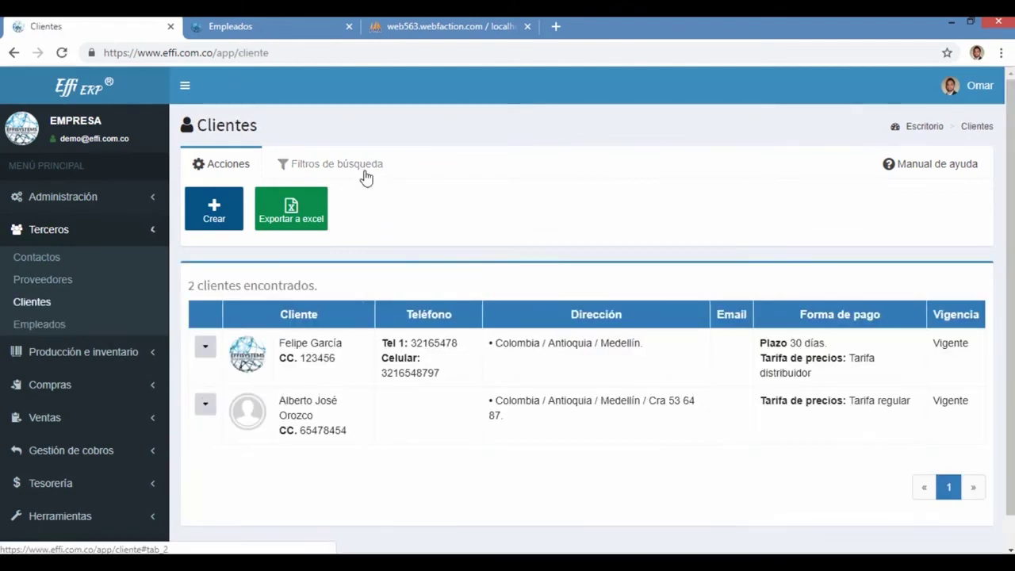
click(365, 176)
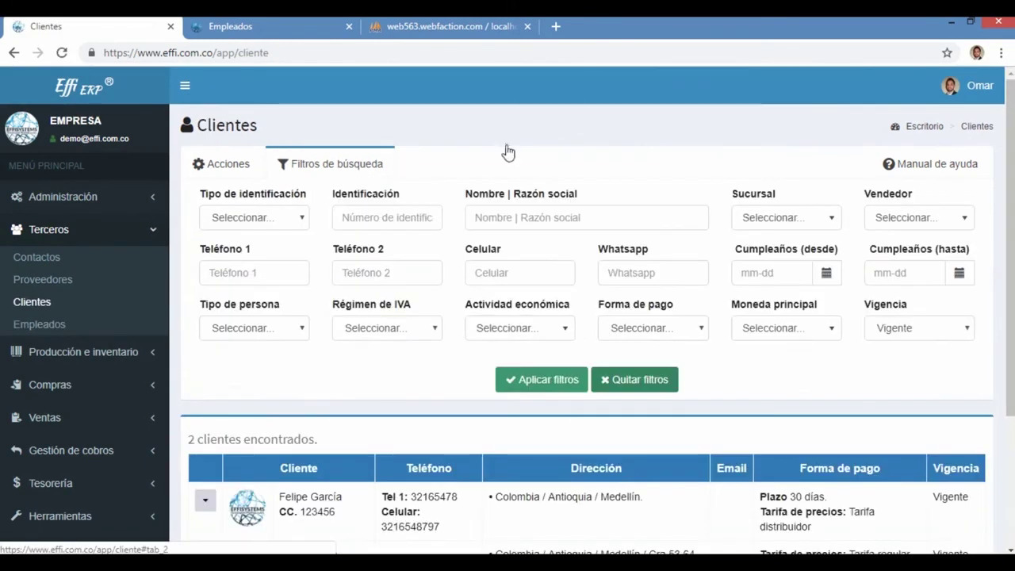
click(412, 218)
click(524, 219)
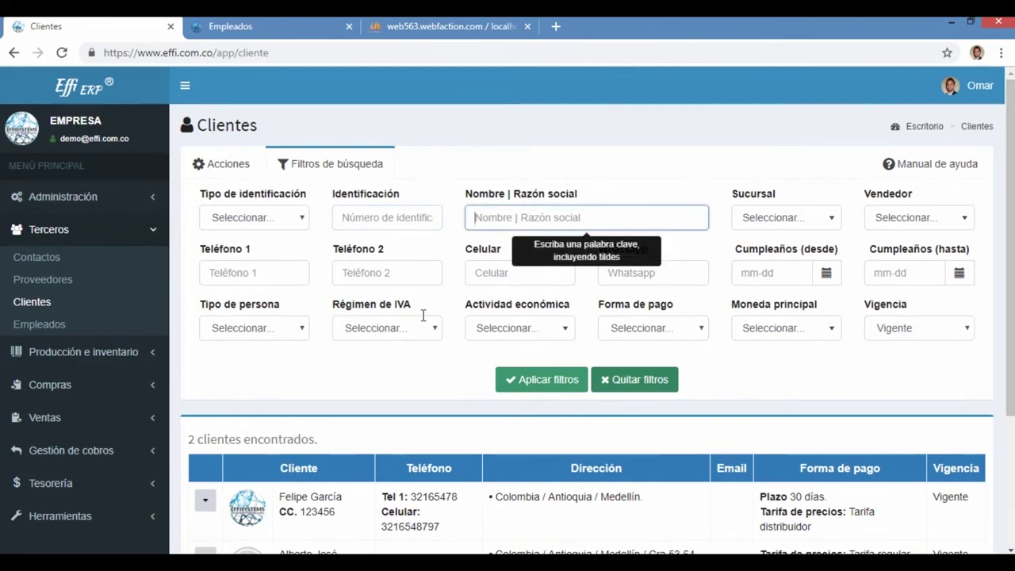
Step: Examine the client records listed below the search filters
scroll(420, 358, down, 2)
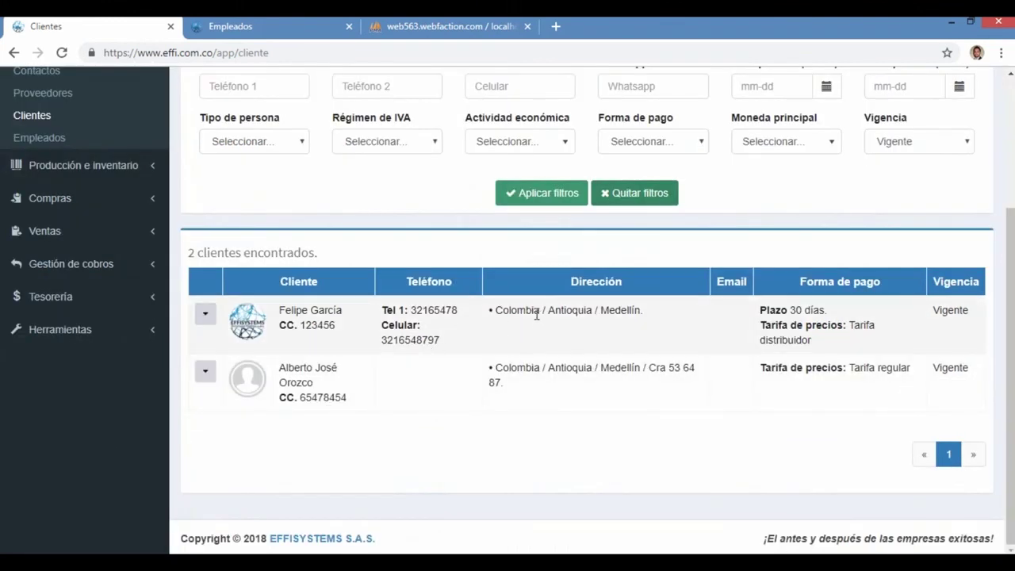
scroll(449, 349, up, 2)
scroll(390, 401, down, 2)
drag(346, 308, 659, 421)
click(582, 473)
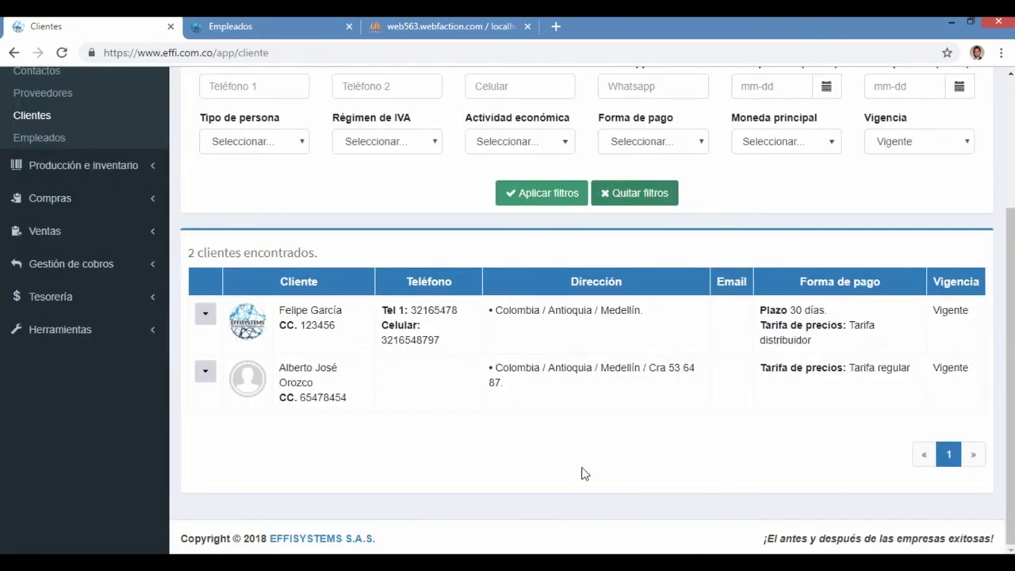
scroll(551, 373, up, 2)
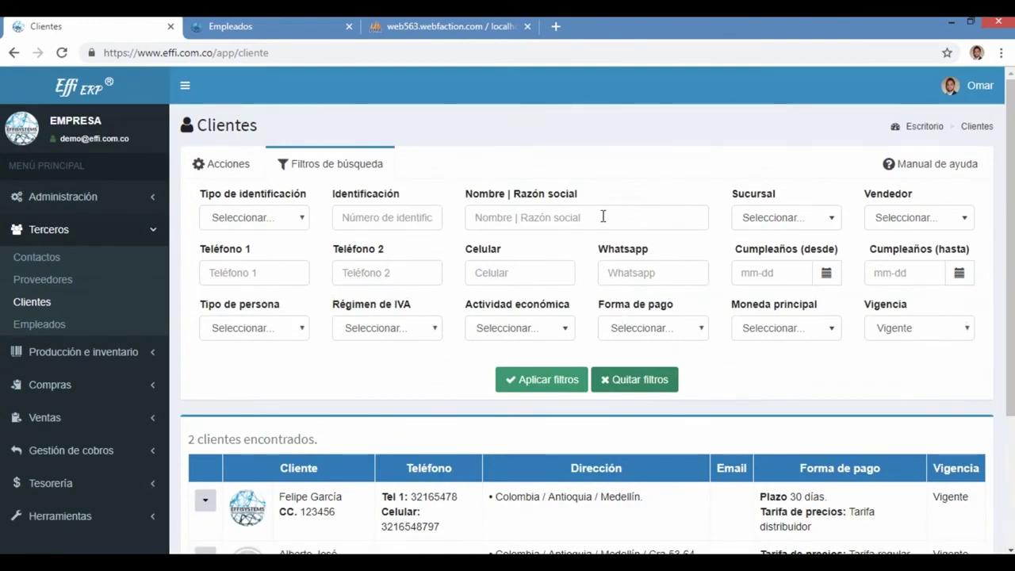
Step: Search the clients by first name using the Nombre | Razón social filter
click(556, 220)
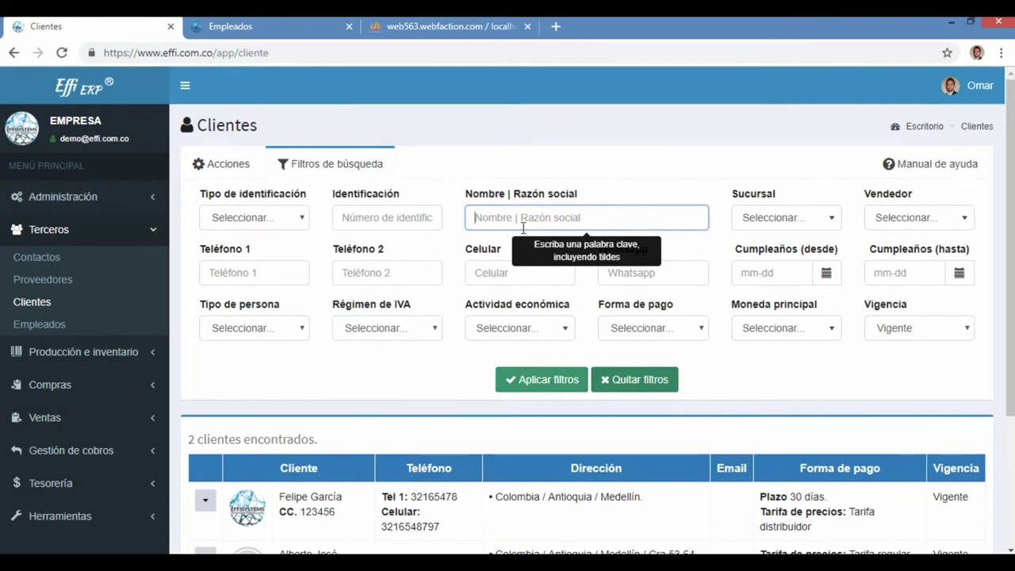
text(feli)
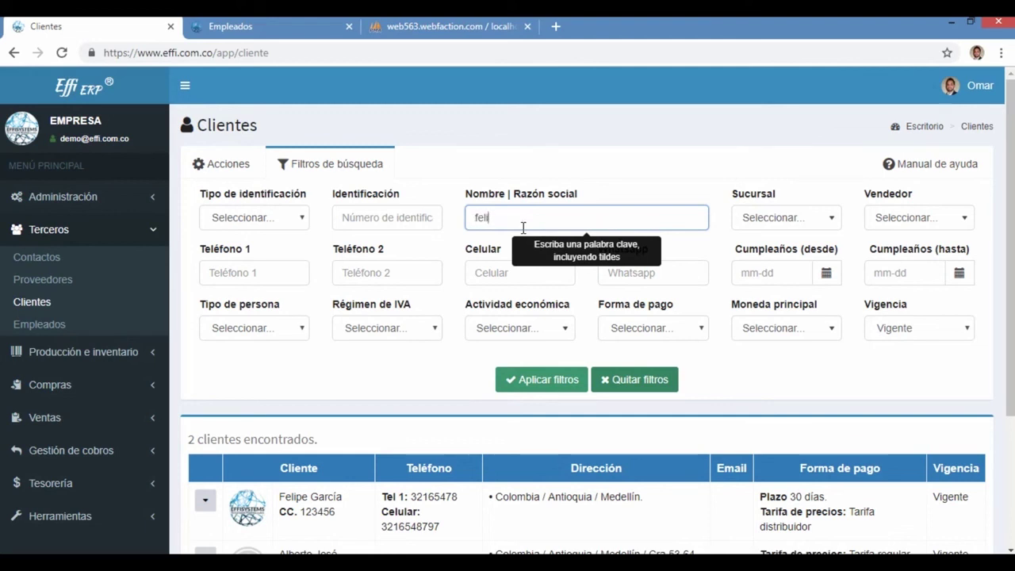
text(pe)
key(Return)
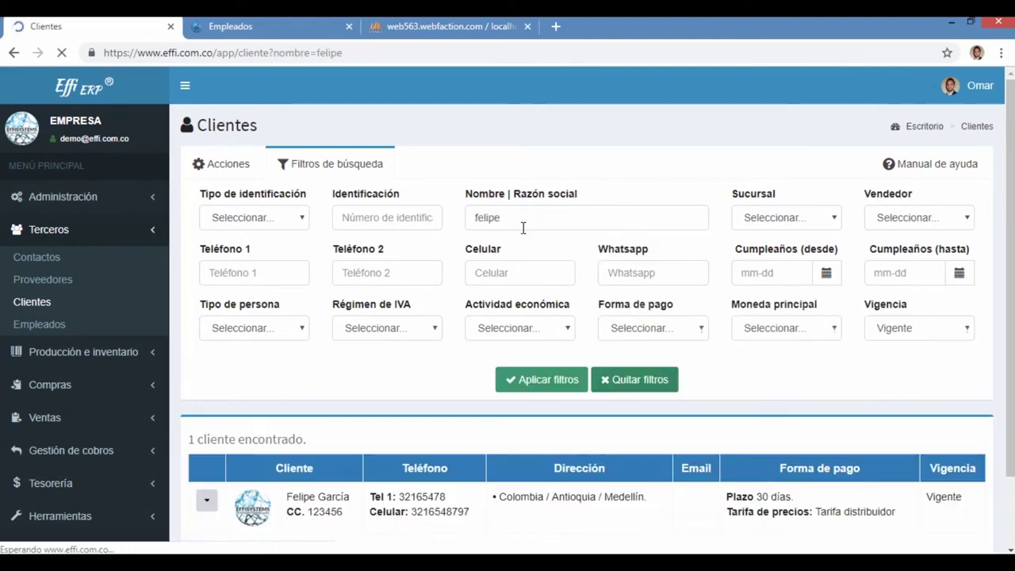
Step: Add "dsf" after the first name in the Nombre | Razón social filter and search the clients again
click(499, 218)
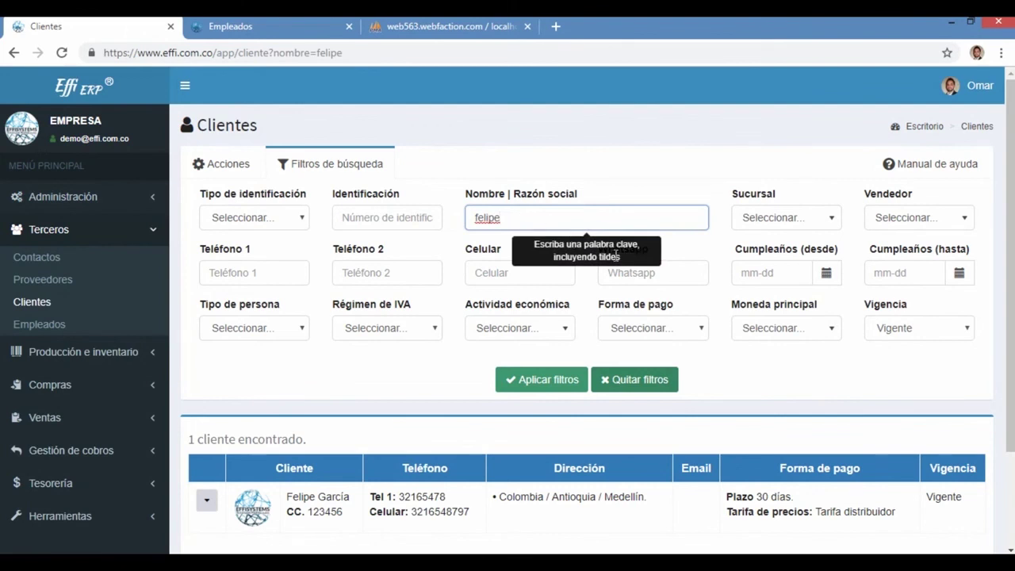
drag(563, 247, 582, 233)
click(547, 211)
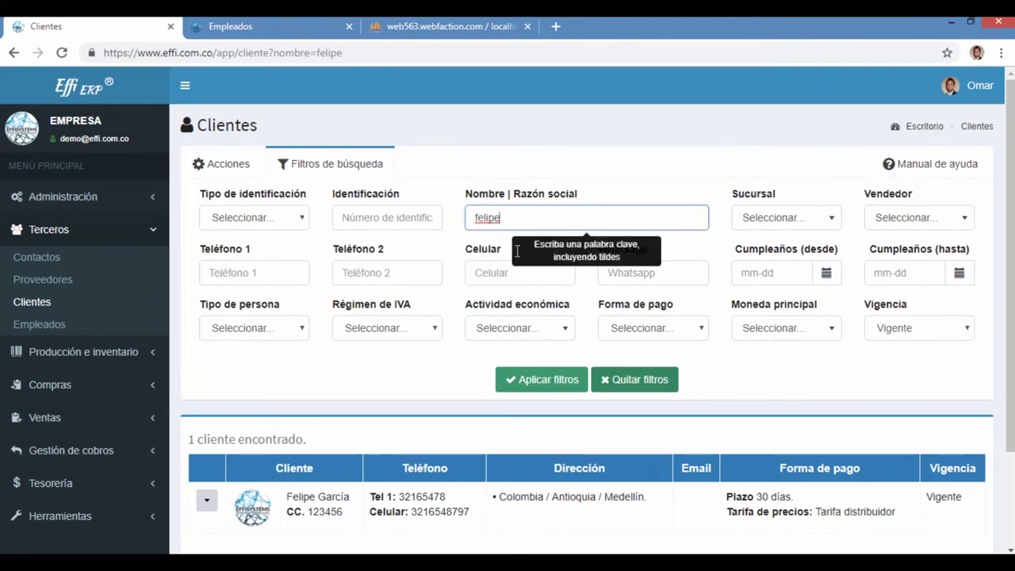
click(492, 253)
click(514, 219)
text(dsf)
key(Return)
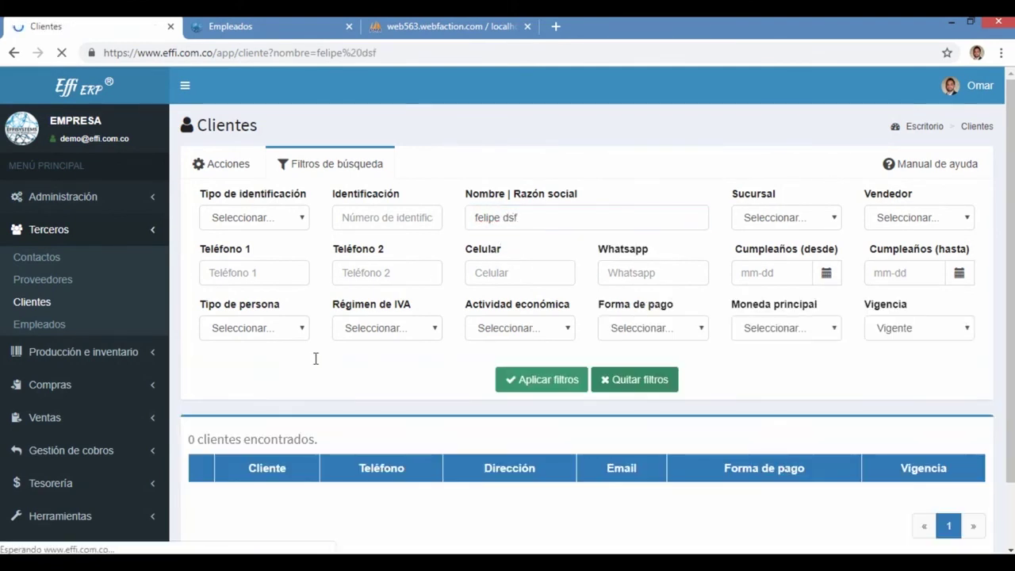
drag(196, 446, 318, 441)
click(409, 409)
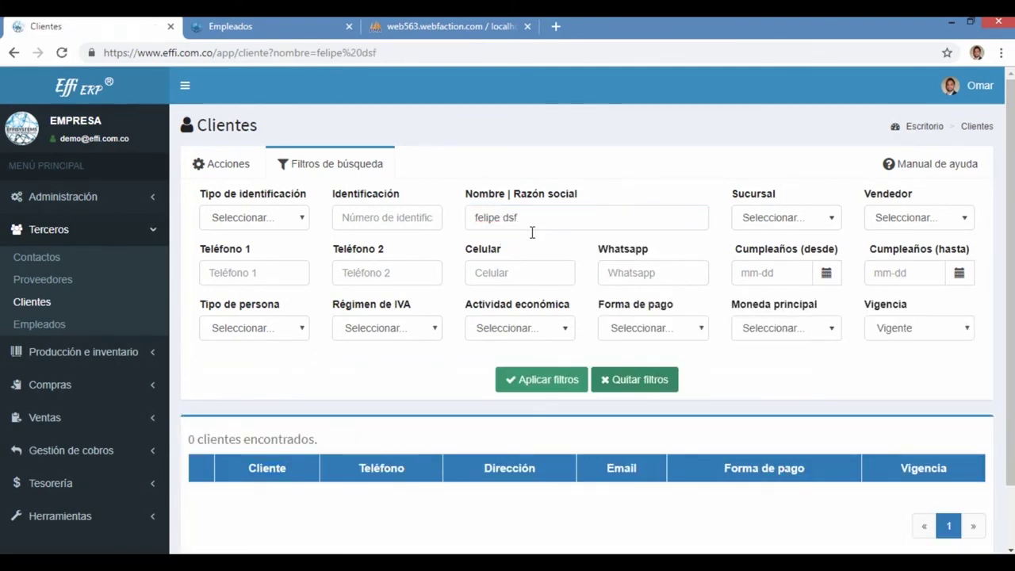
Step: Remove "dsf" from the name filter, repeat the client search and review the matching record
double_click(509, 218)
drag(504, 218, 500, 217)
key(BackSpace)
key(Return)
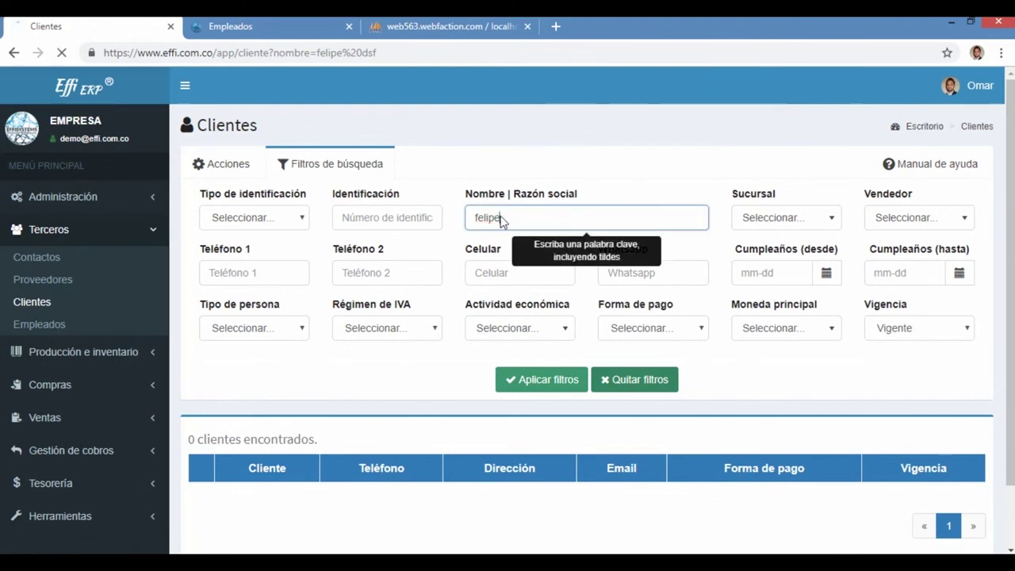
scroll(314, 444, down, 2)
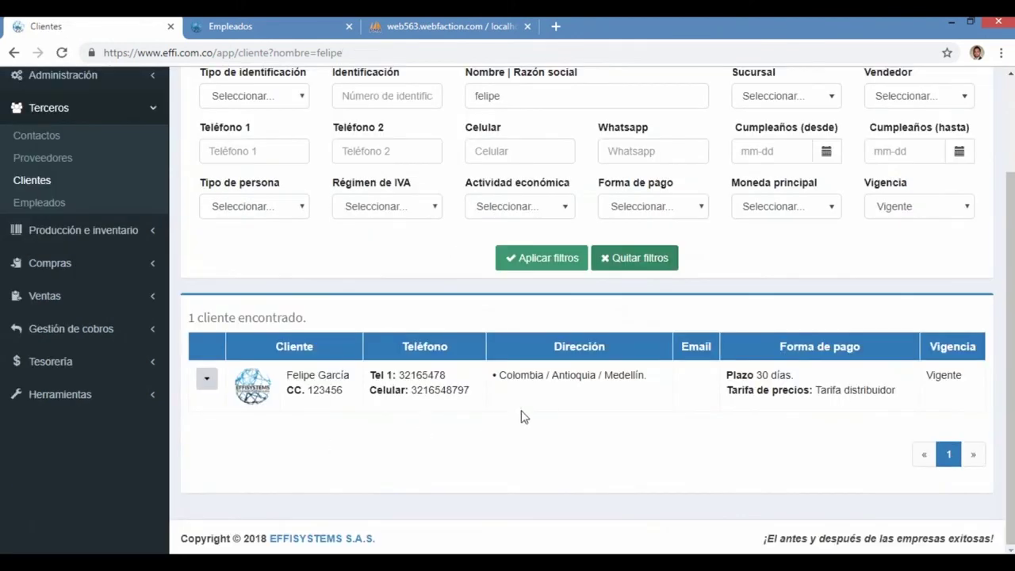
drag(896, 390, 181, 324)
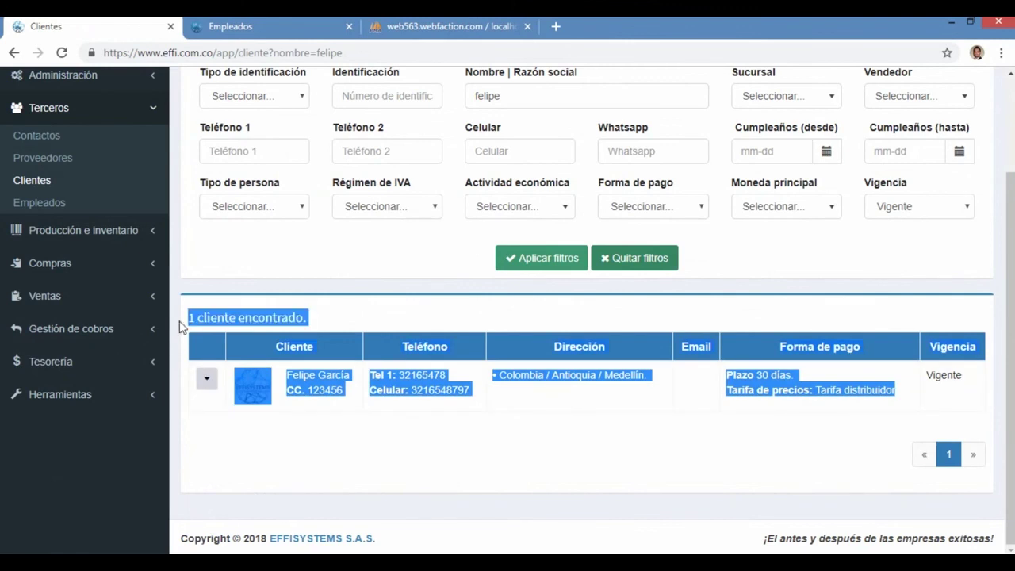
click(234, 250)
Step: Reapply the name filter to the client list and clear all search filters
scroll(246, 261, up, 2)
click(224, 165)
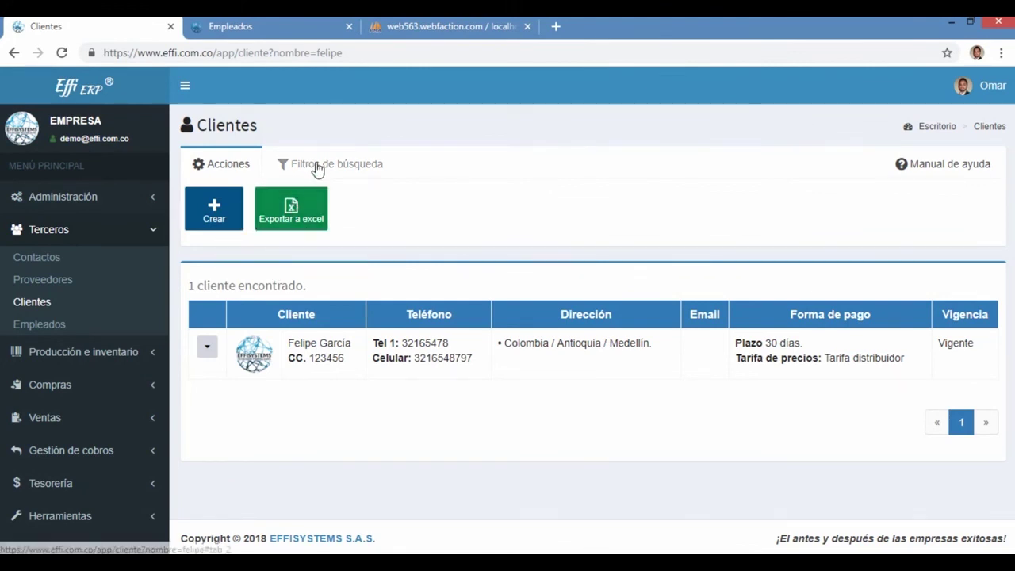
click(288, 163)
click(546, 386)
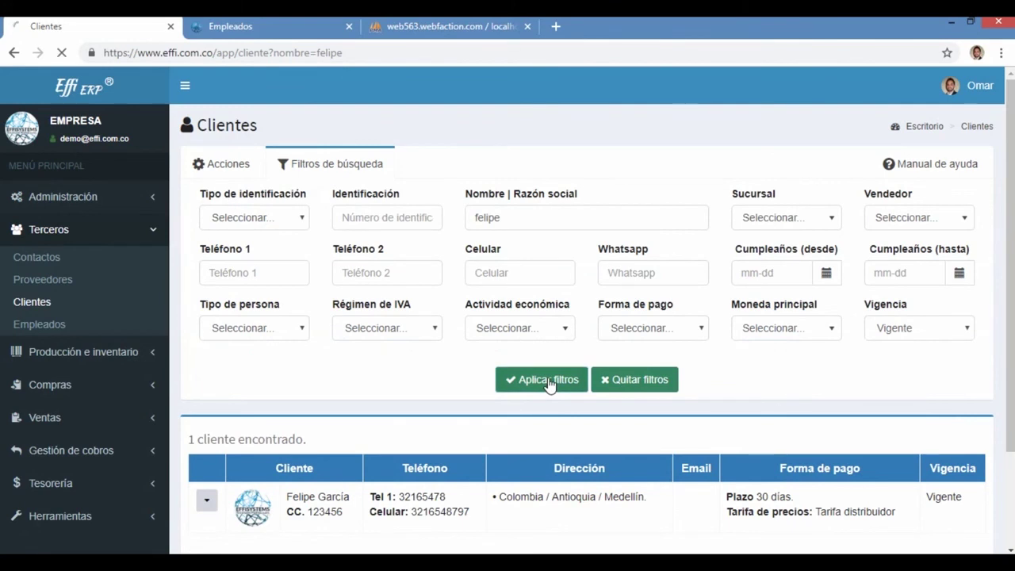
click(634, 379)
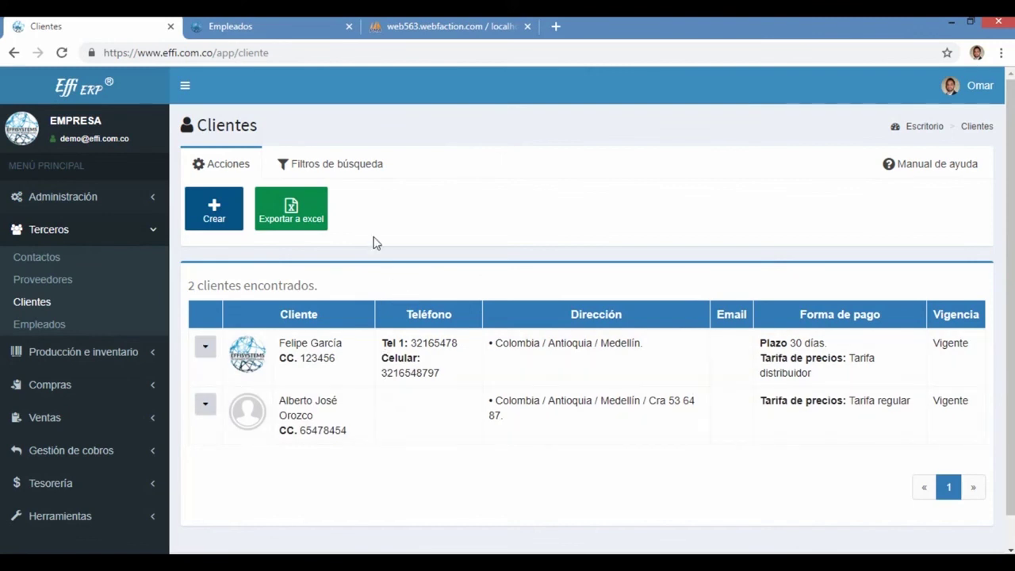
Step: Export the client list to Excel, saving it as Reporte de clientes 2018-11-19.xls in Descargas
click(288, 213)
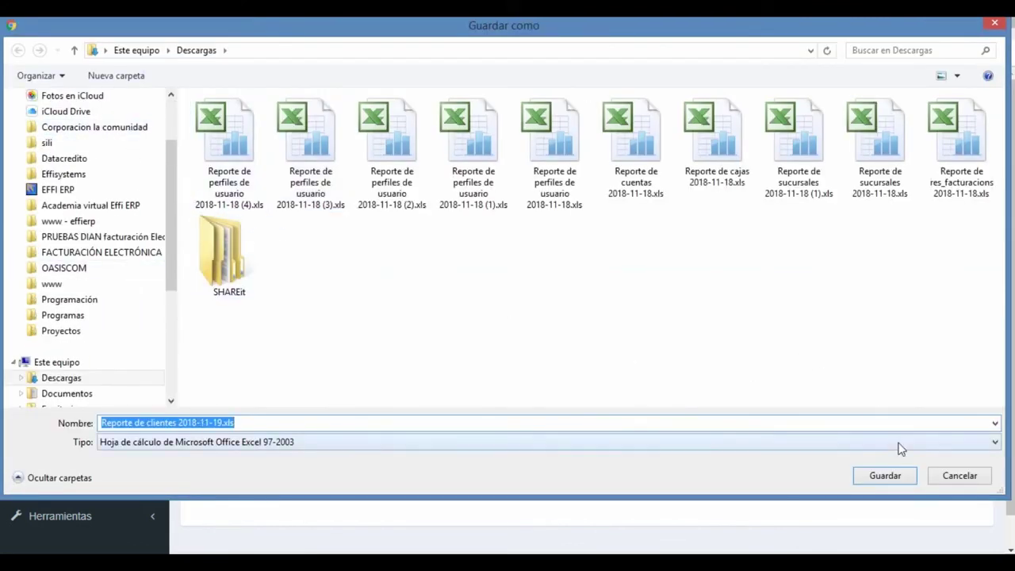
click(897, 475)
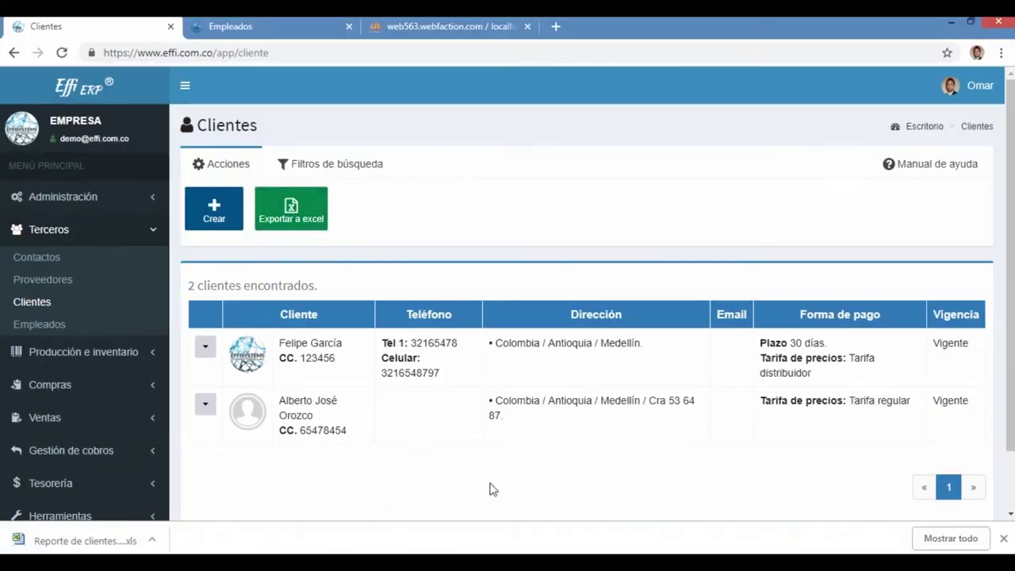
click(1002, 539)
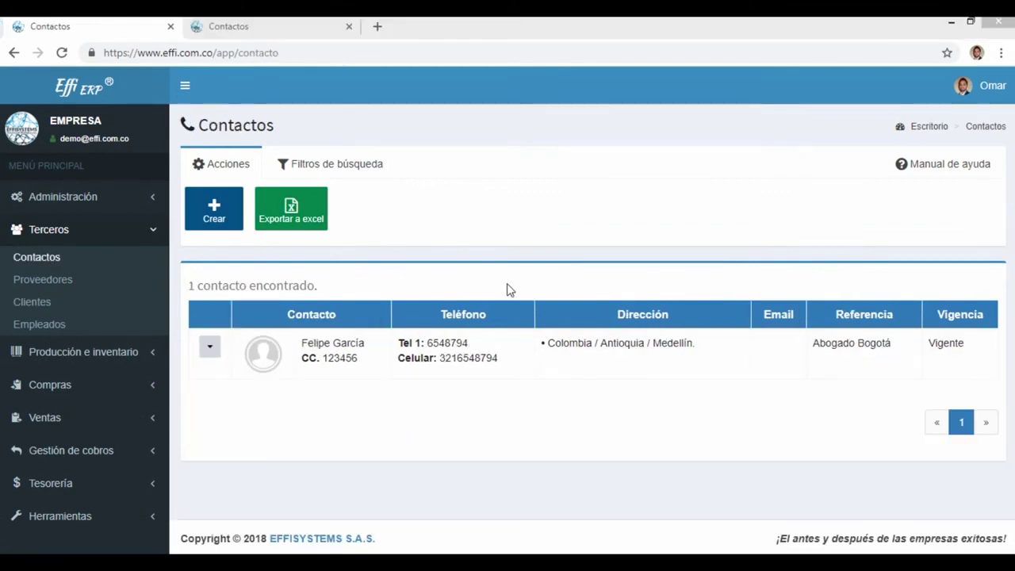
click(72, 231)
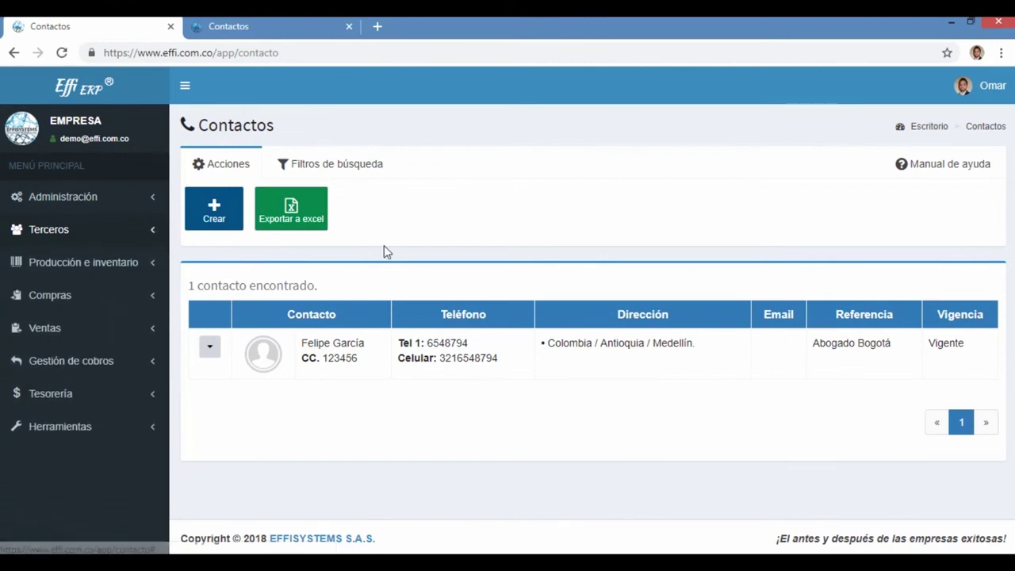
click(133, 231)
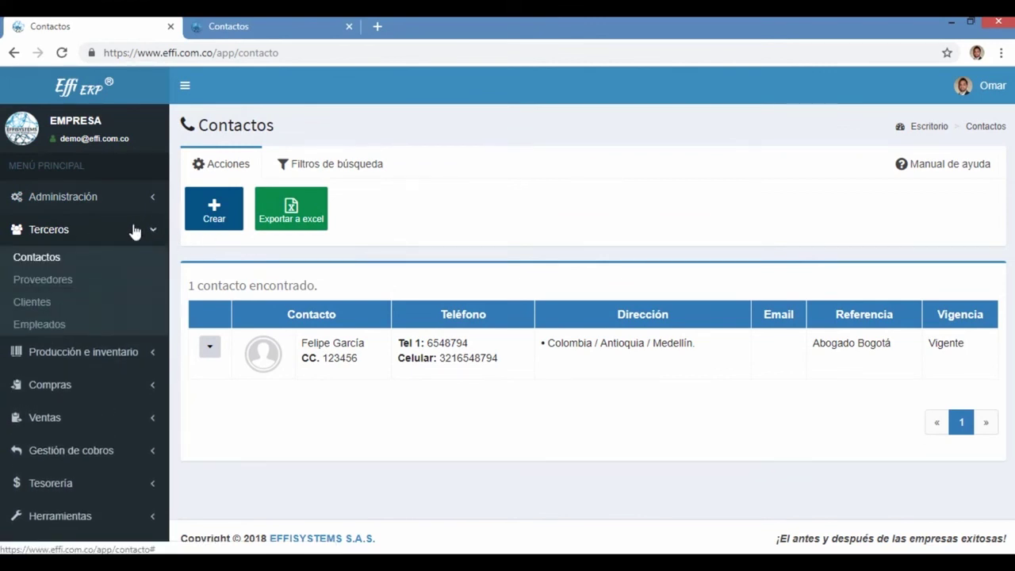